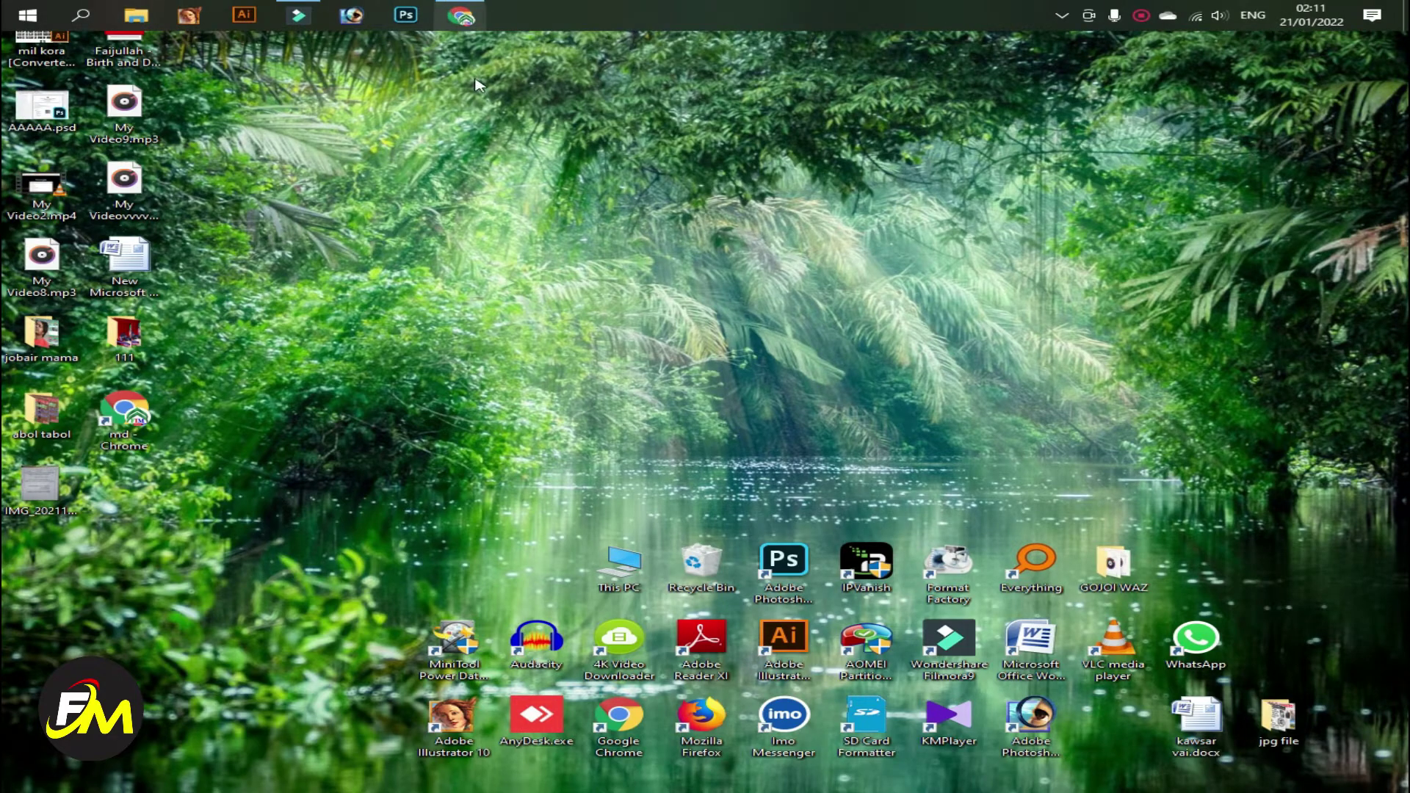
Open Google Drive from Chrome's Google apps grid to show My Drive
click(460, 15)
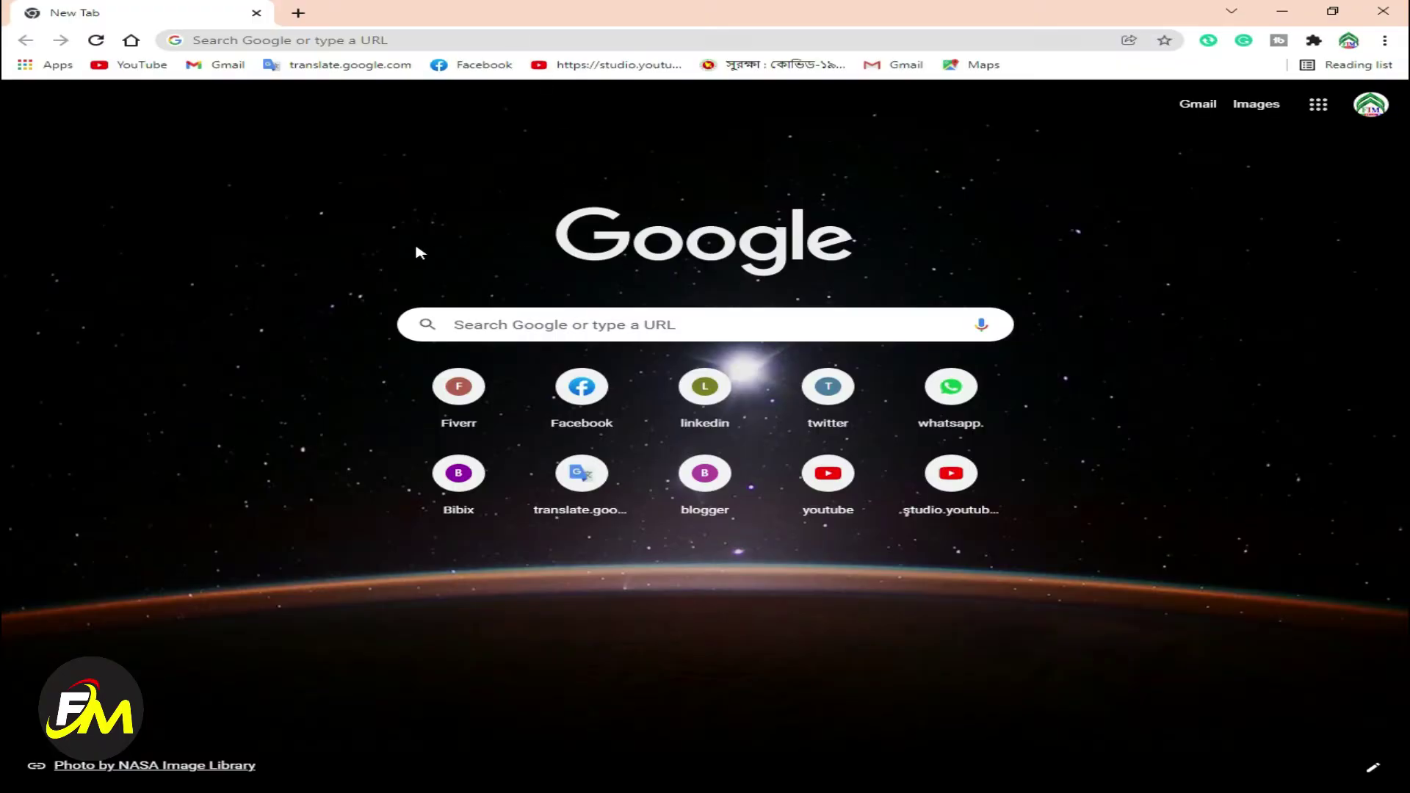
click(1317, 106)
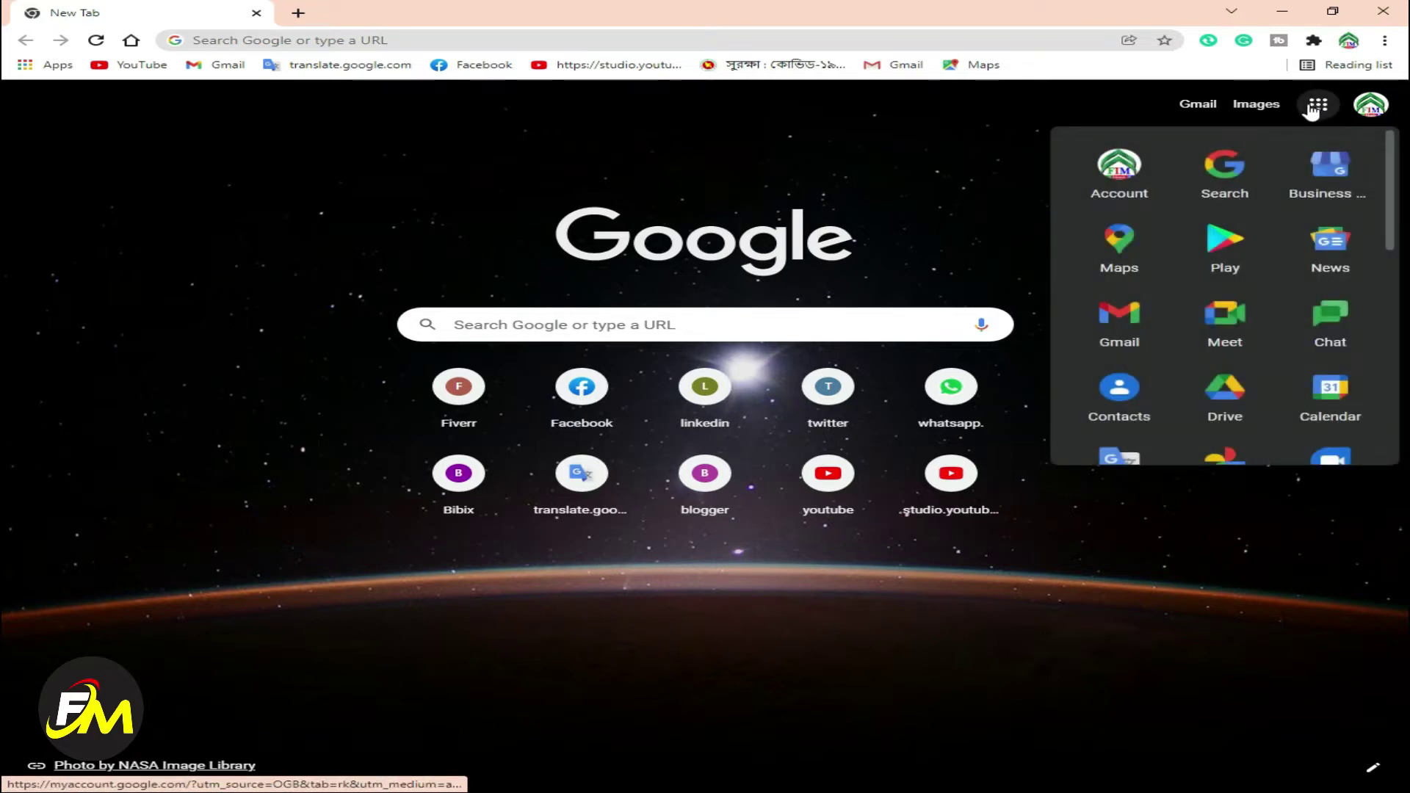
scroll(1124, 270, down, 3)
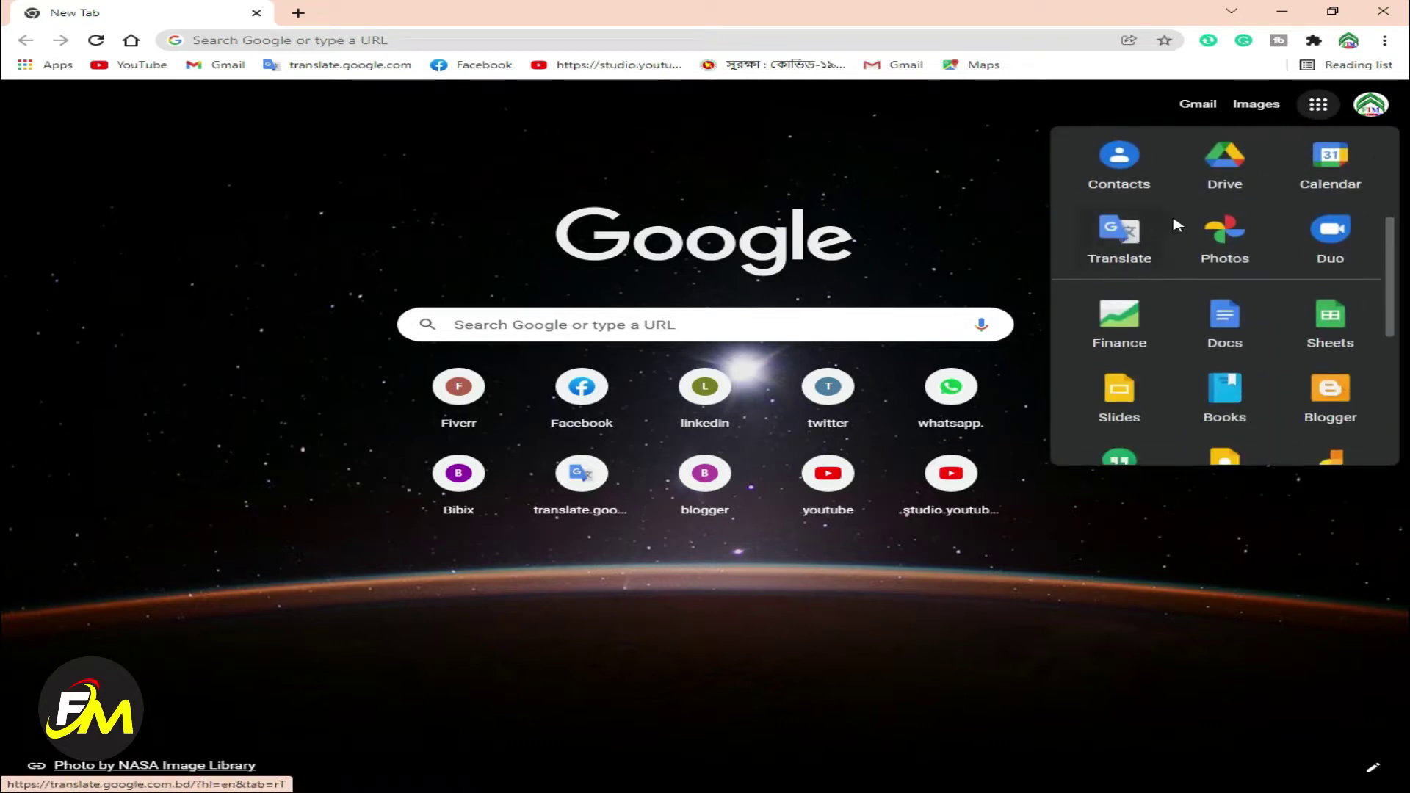
click(1228, 173)
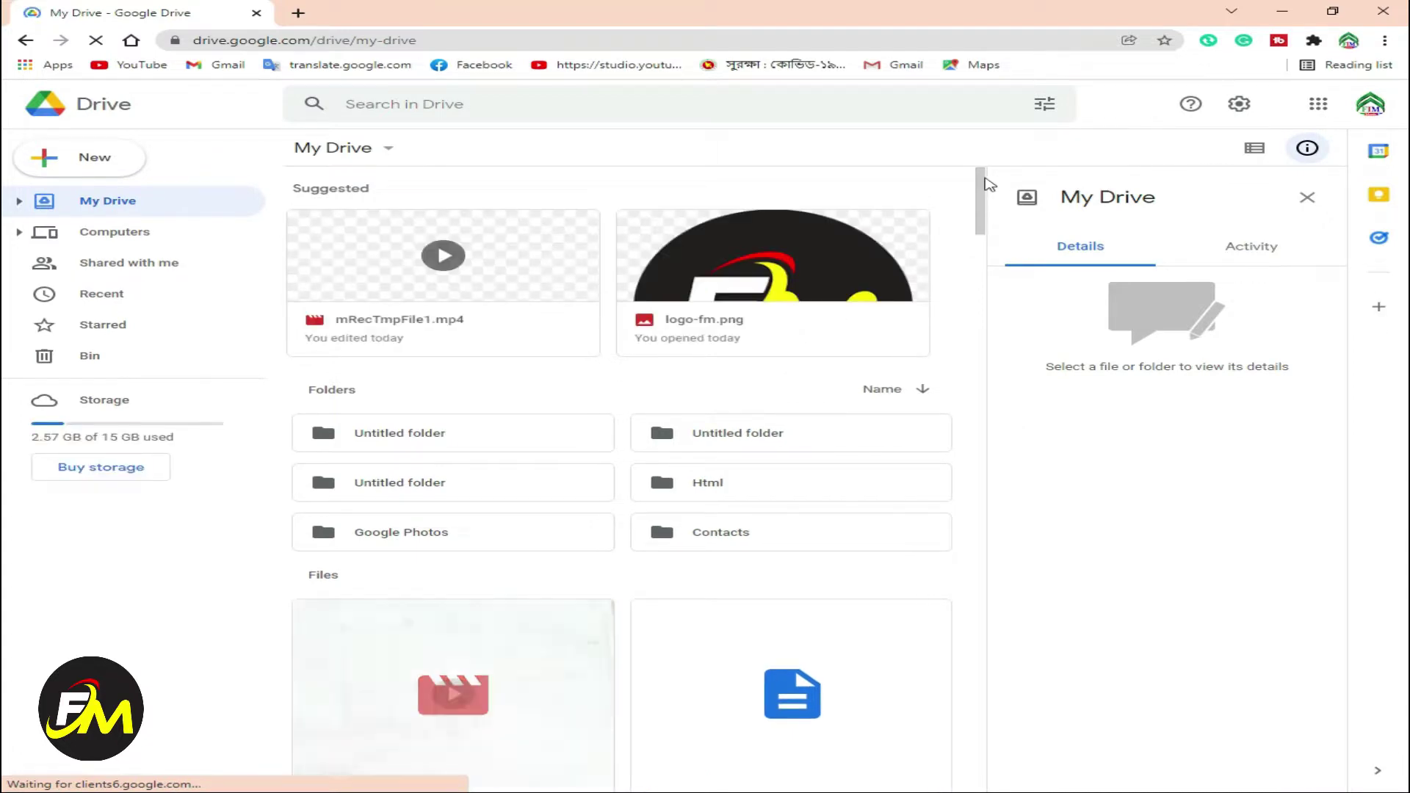
Upload IMG_20211203_103905.jpg from the Desktop to My Drive and refresh the page
click(83, 168)
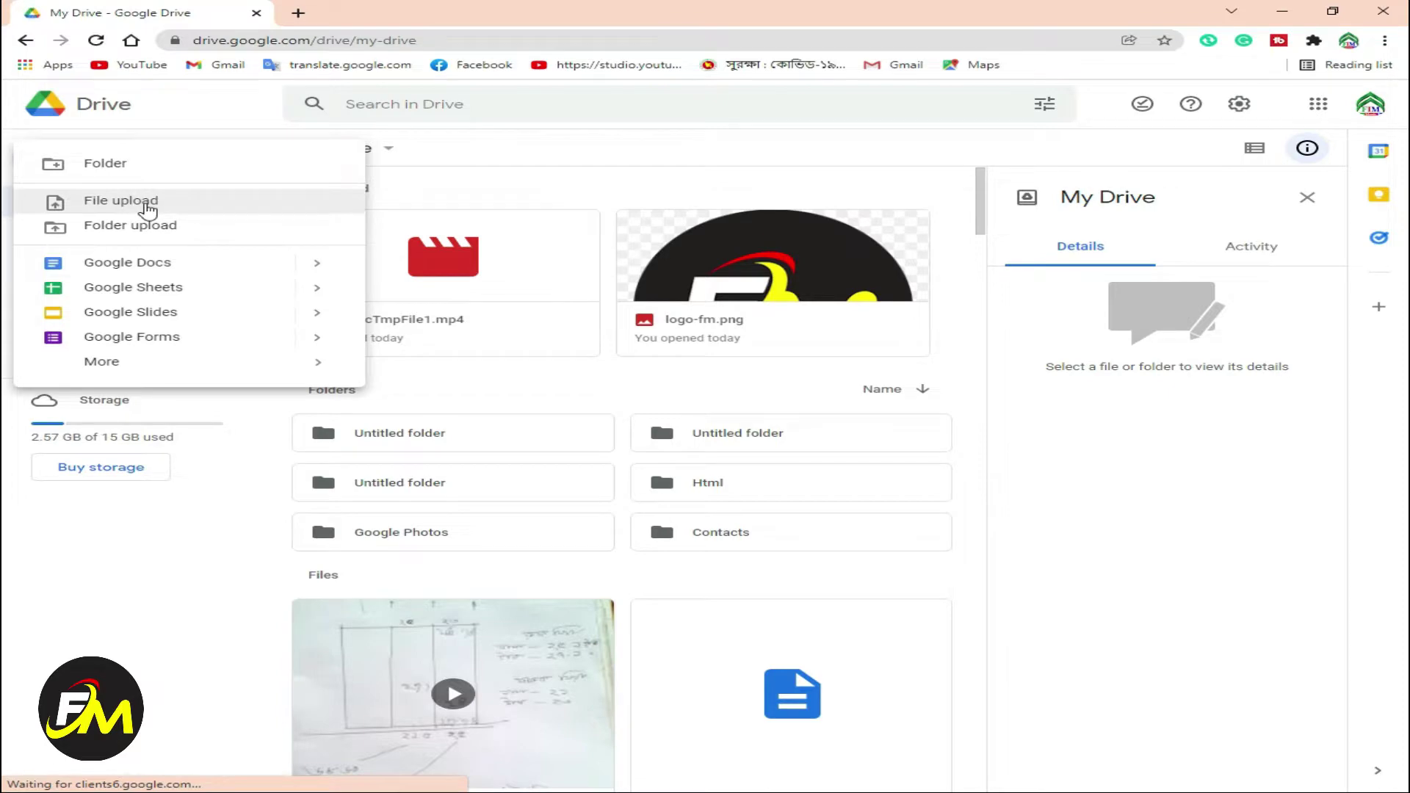
click(166, 209)
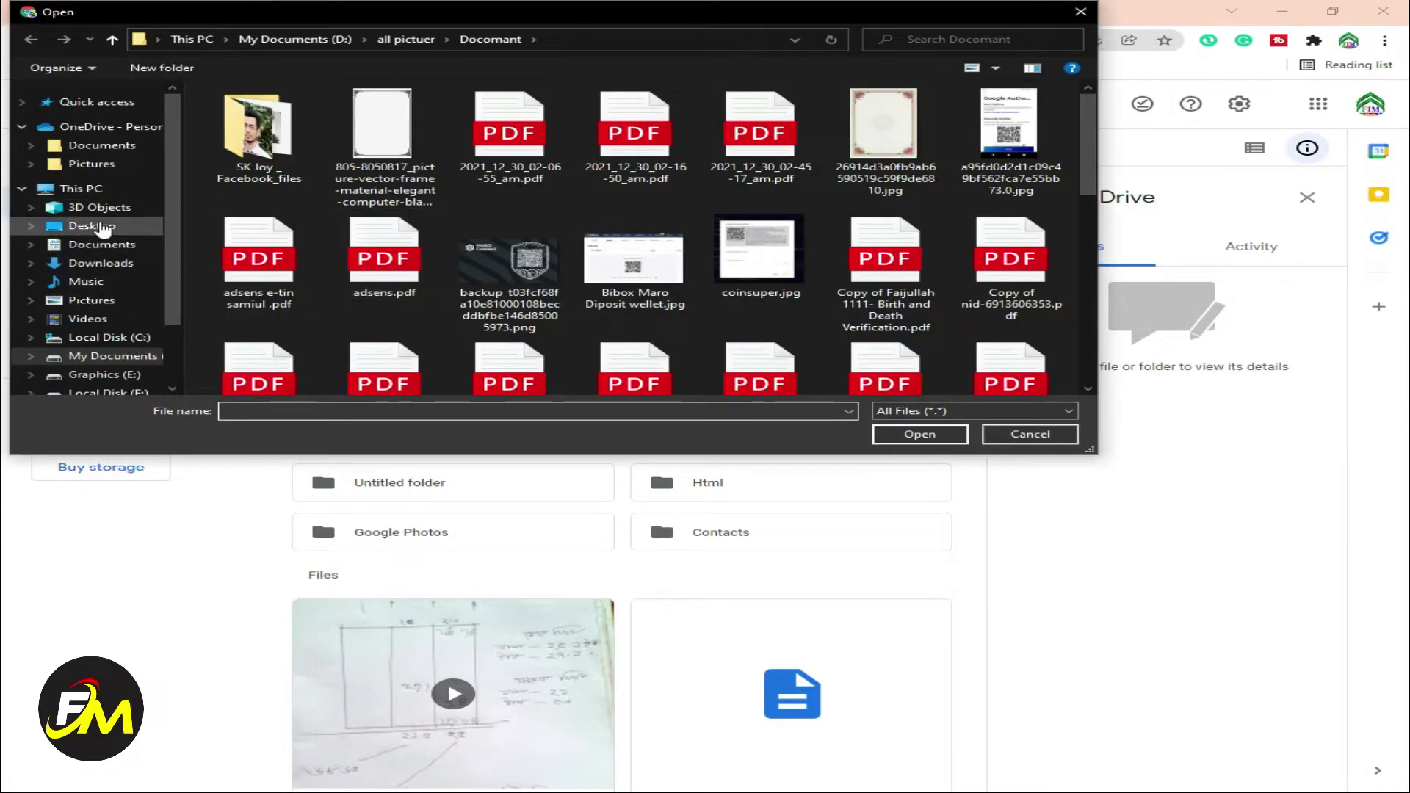
click(93, 226)
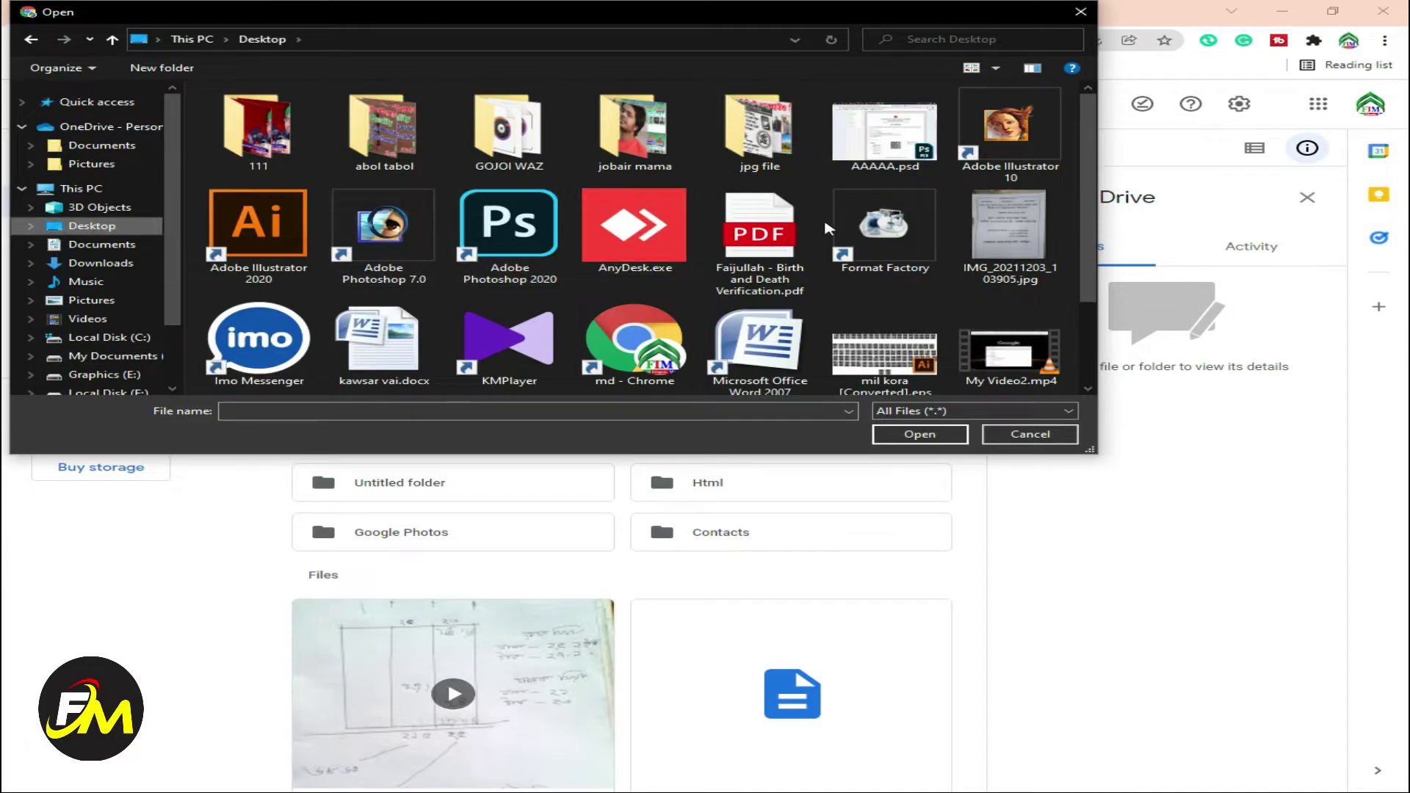
click(1032, 219)
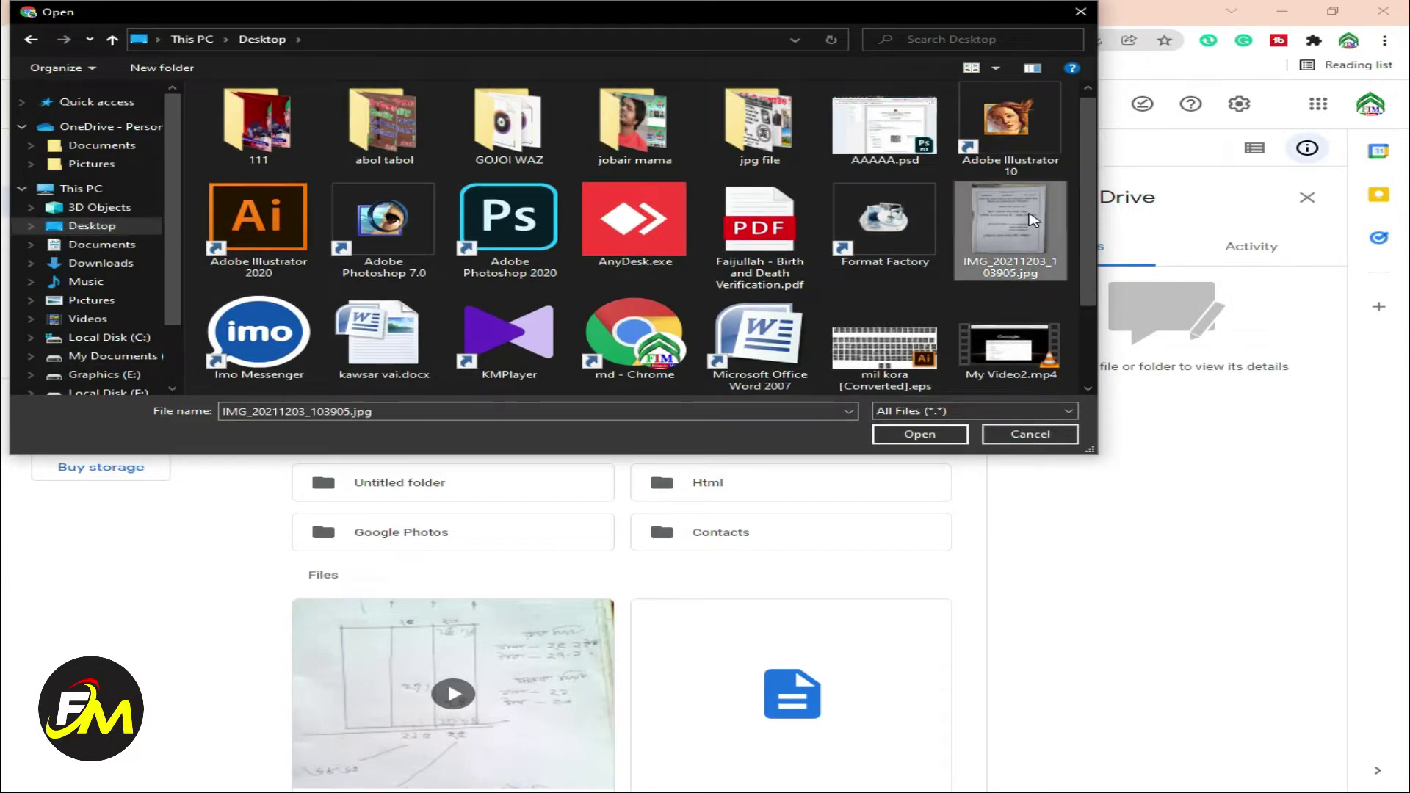
click(944, 434)
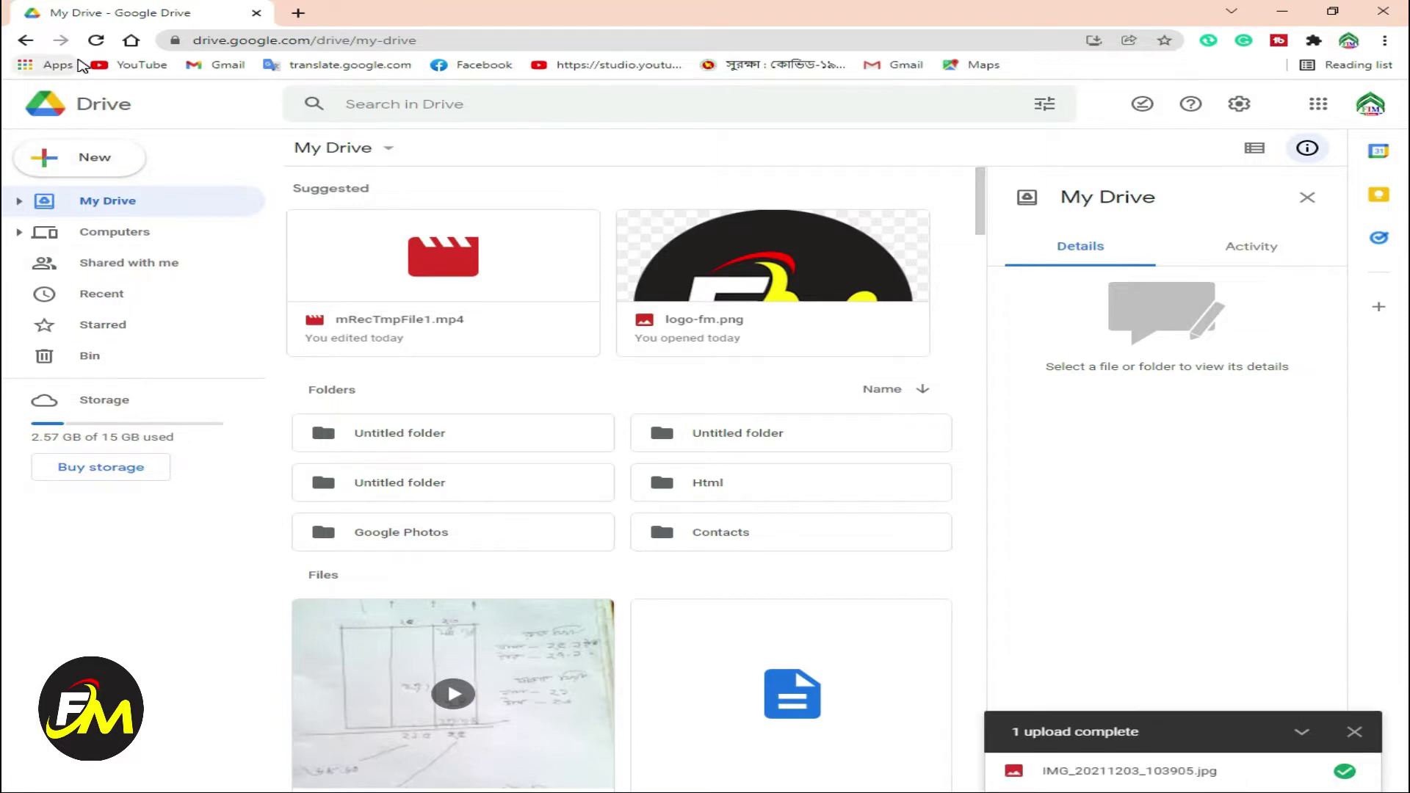
click(97, 40)
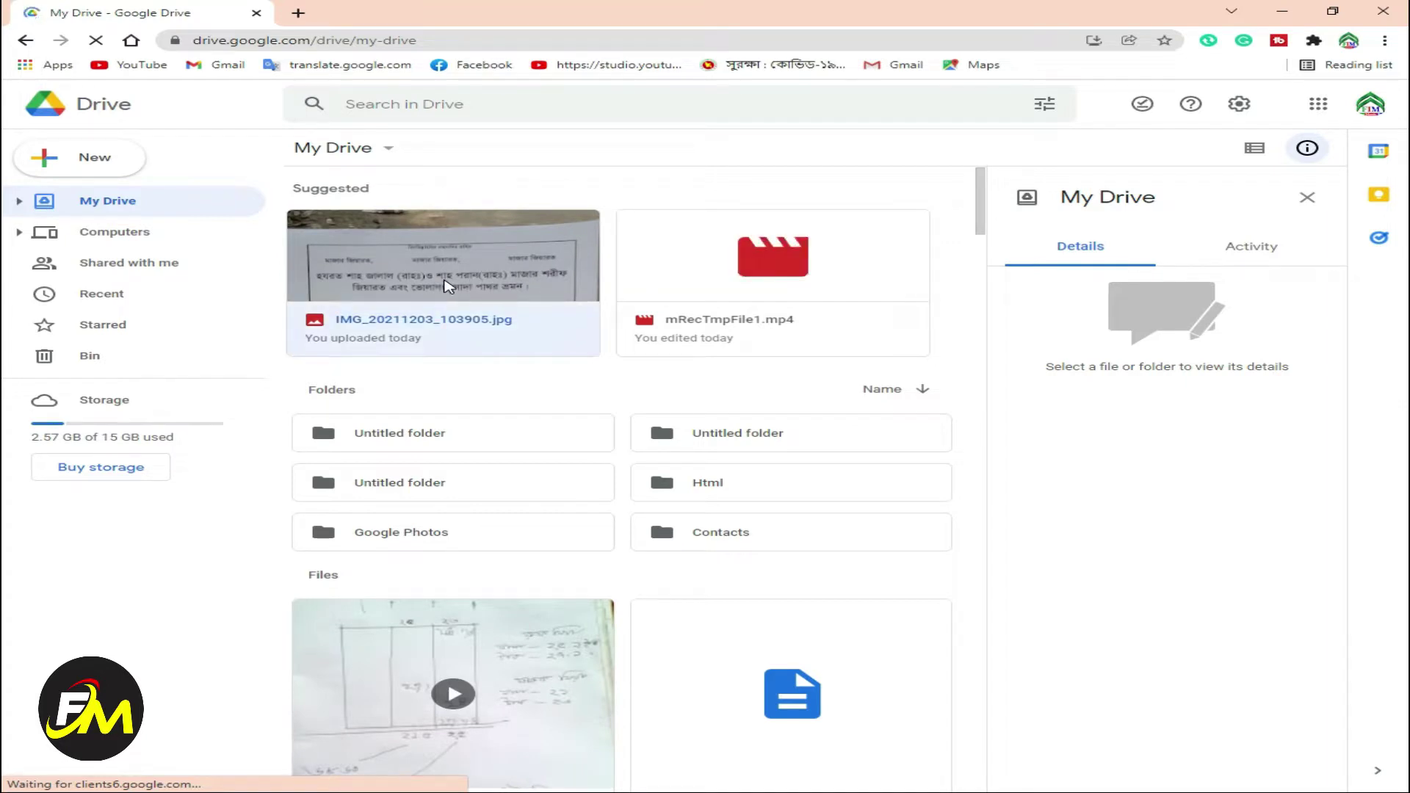
Open IMG_20211203_103905.jpg with Google Docs from its context menu
right_click(448, 286)
mouse_move(548, 328)
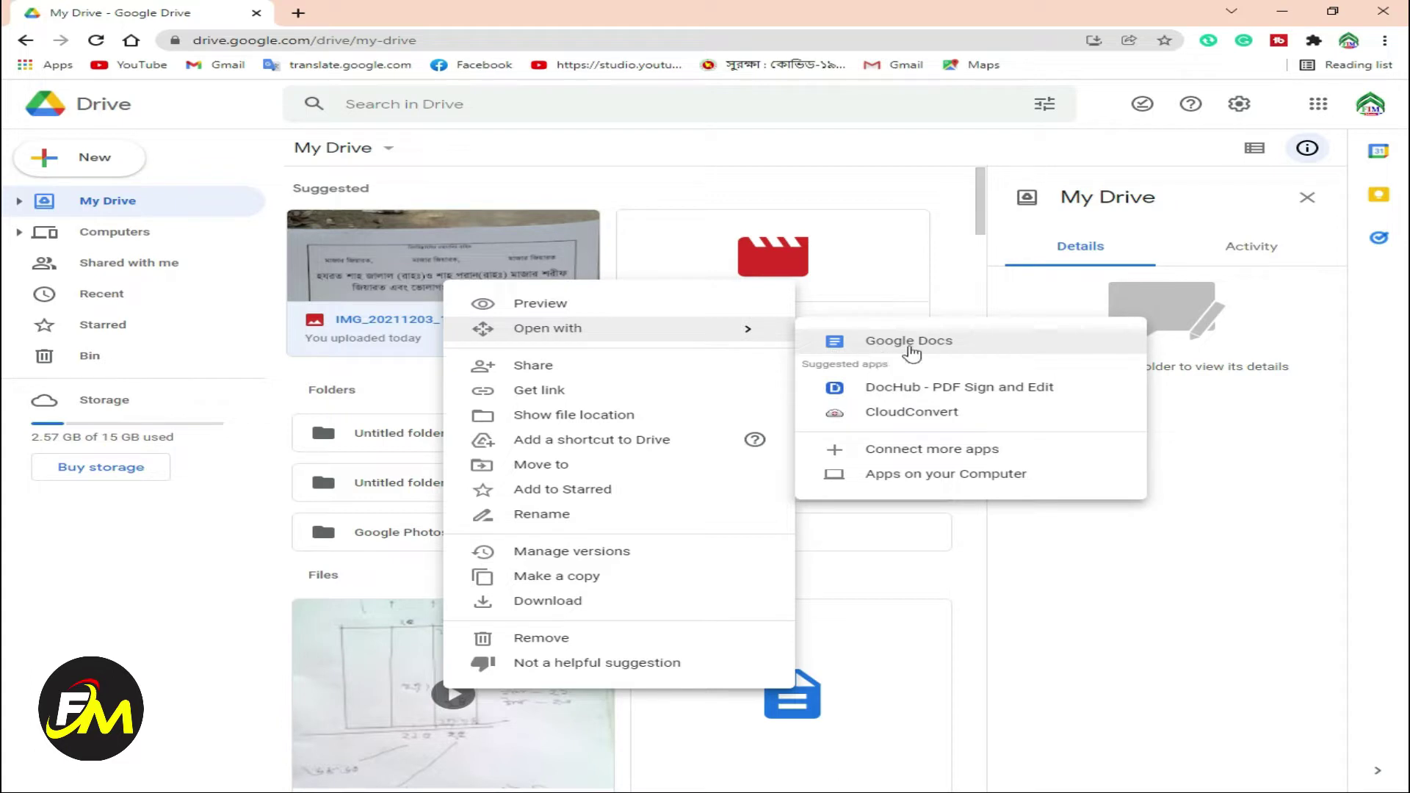
click(993, 352)
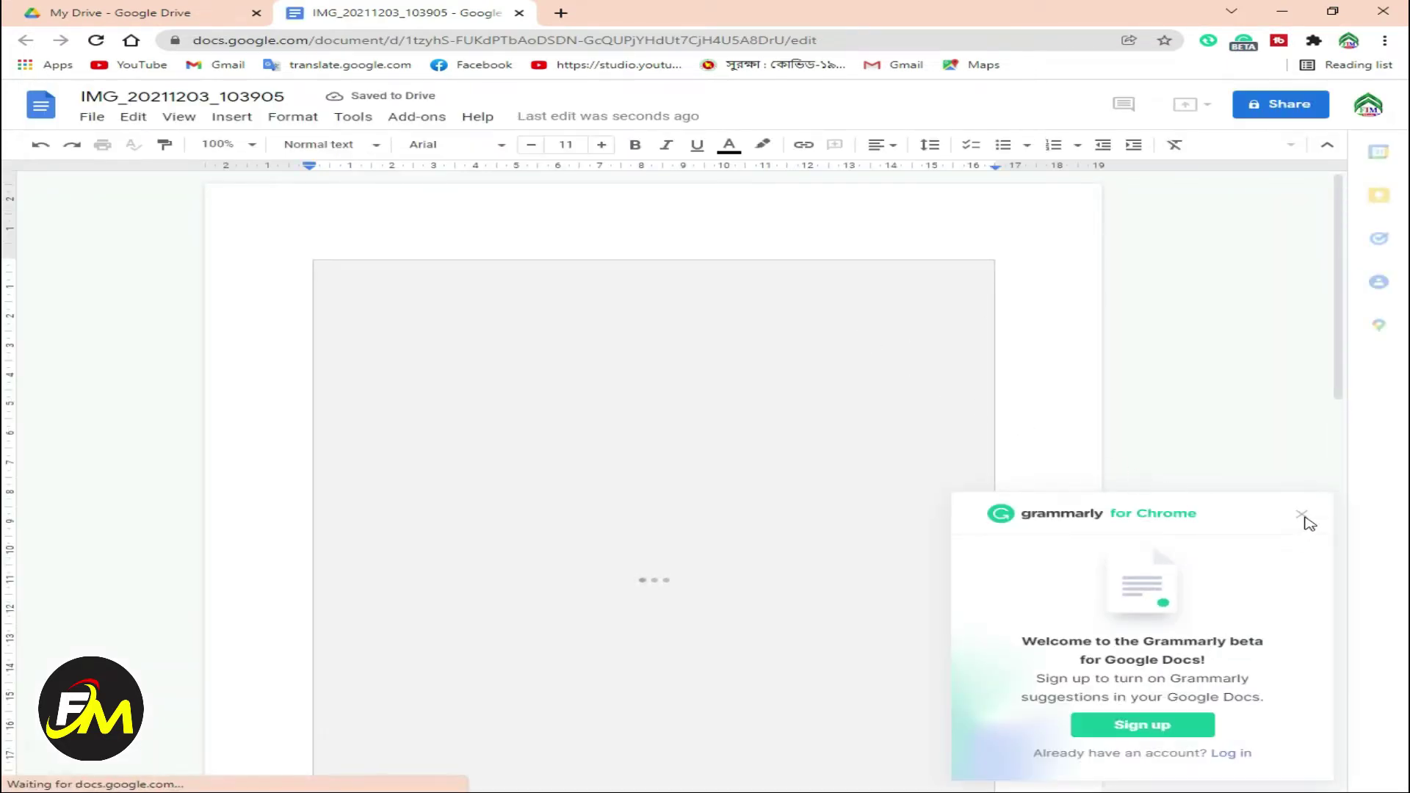
Dismiss the Grammarly popup and scroll to the recognised Bengali text
click(1302, 516)
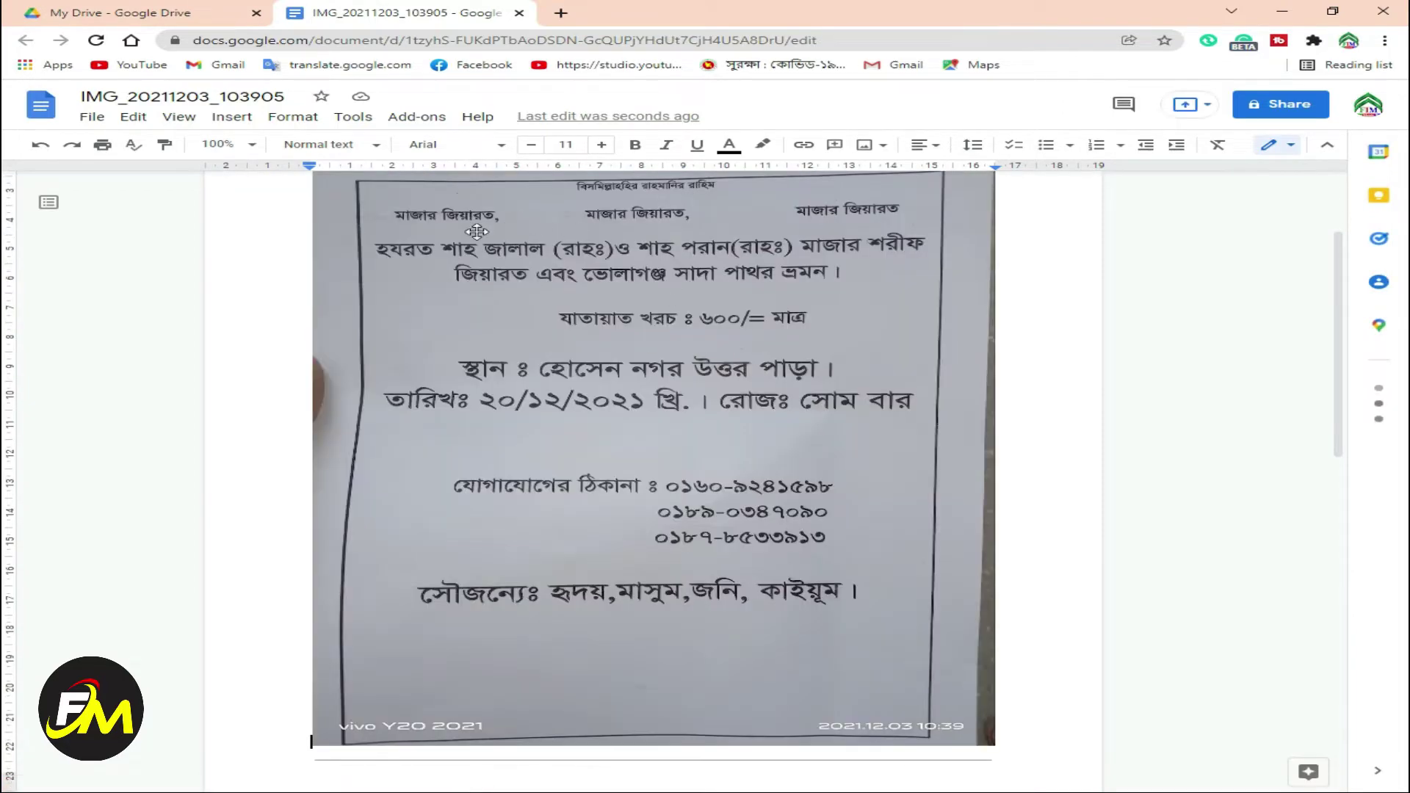
scroll(632, 376, down, 4)
scroll(631, 375, down, 4)
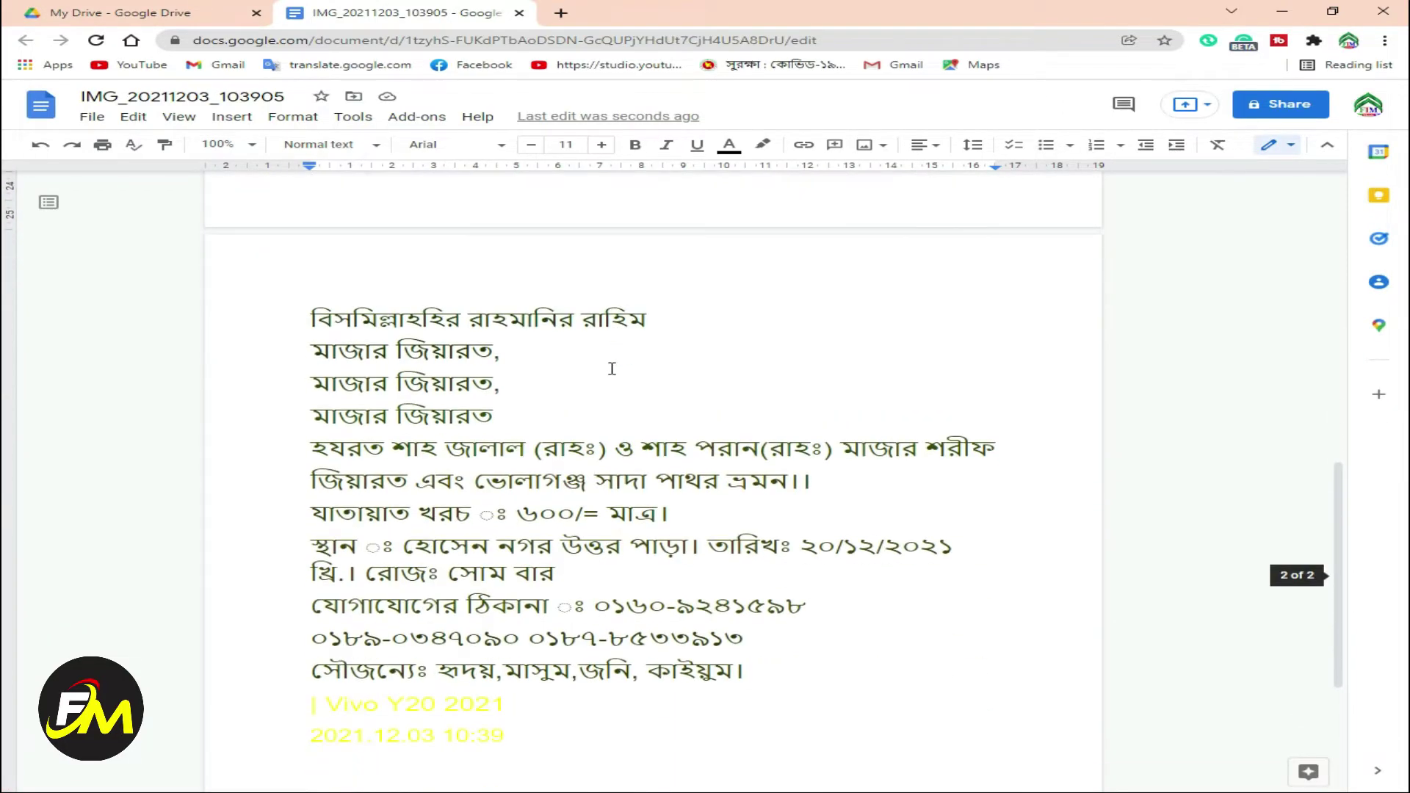
scroll(588, 510, down, 3)
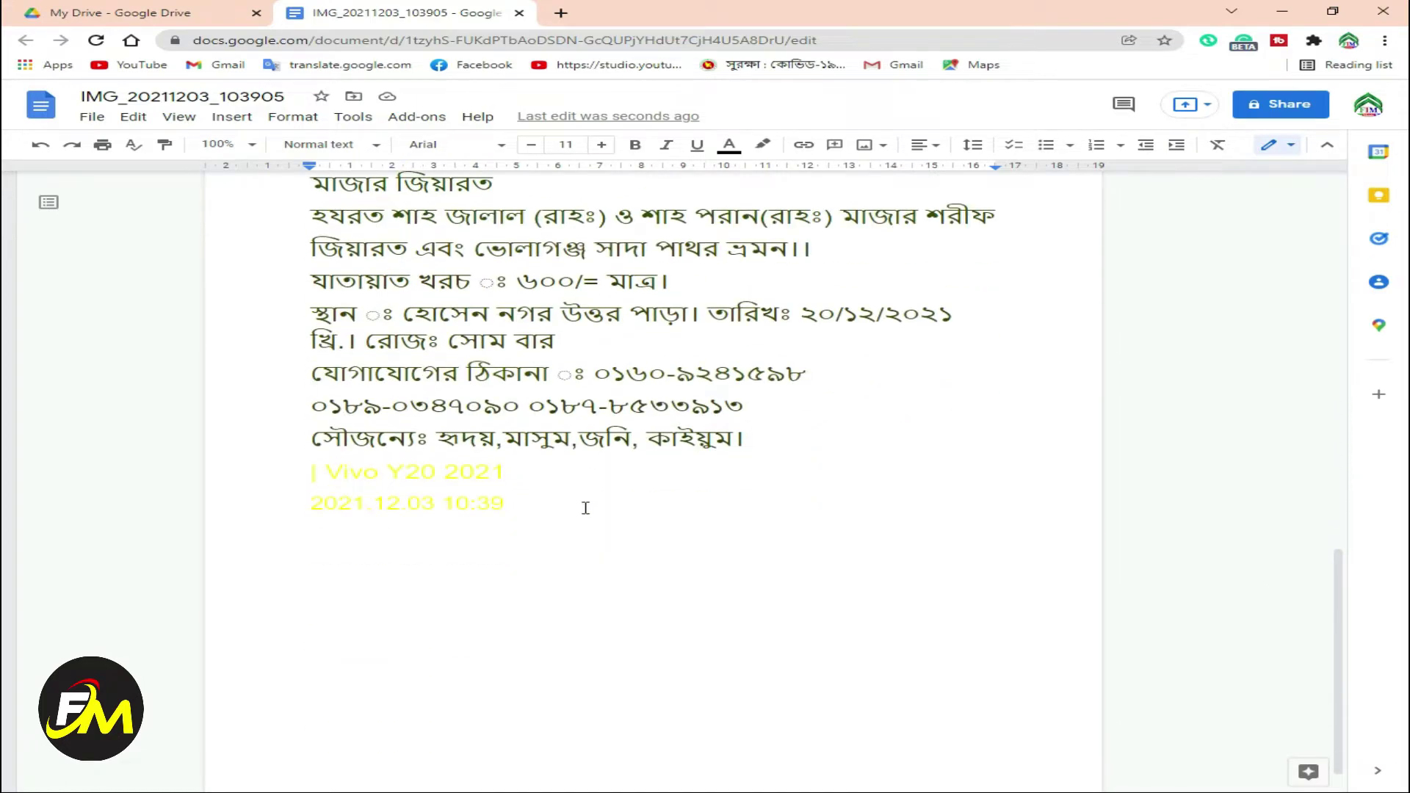
scroll(581, 498, up, 2)
scroll(453, 441, up, 1)
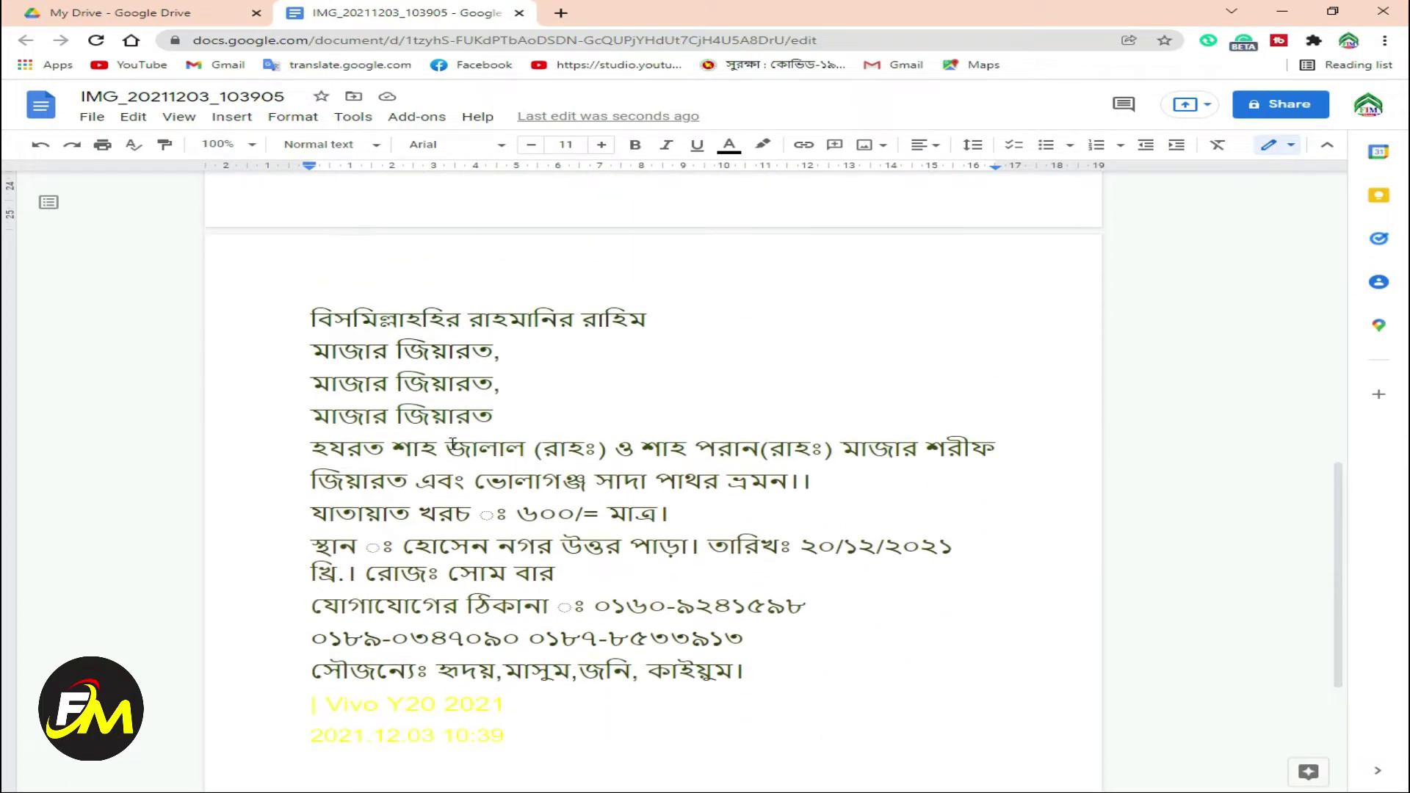
Select and copy the recognised Bengali notice text
mouse_move(312, 316)
mouse_down()
mouse_move(558, 573)
mouse_move(822, 653)
mouse_move(835, 707)
mouse_move(846, 670)
mouse_up()
right_click(420, 388)
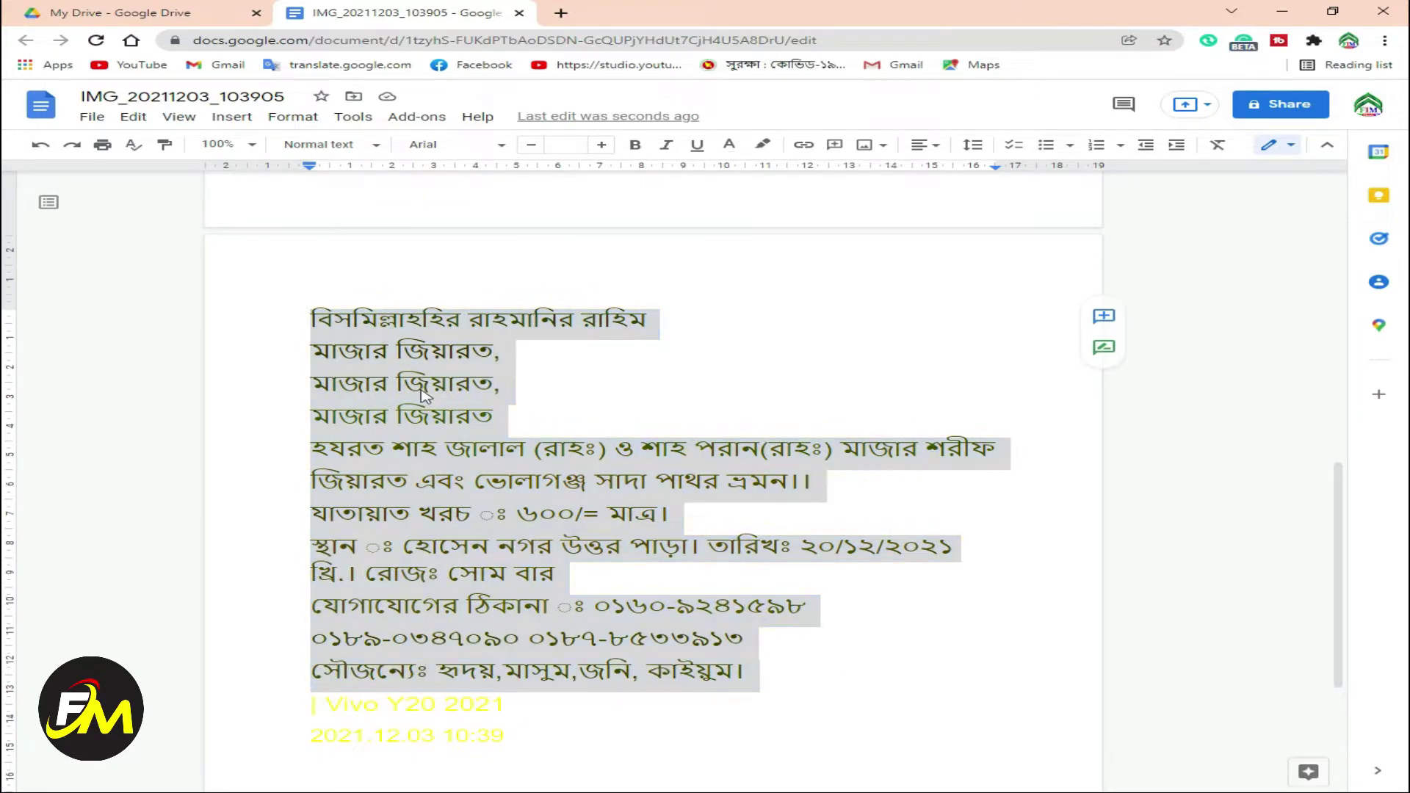
click(486, 401)
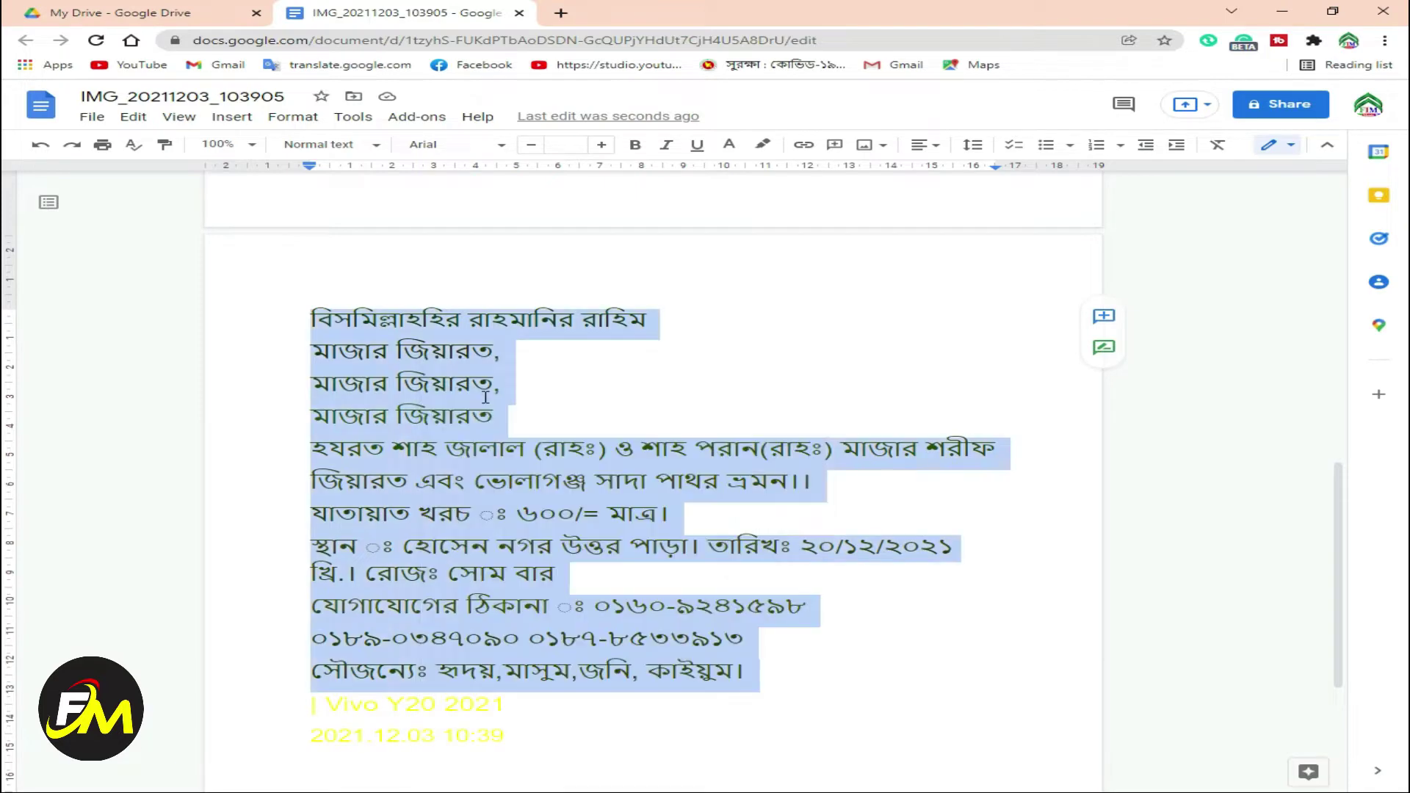
In a new tab, search Google for 'unicode to bijoy'
click(562, 12)
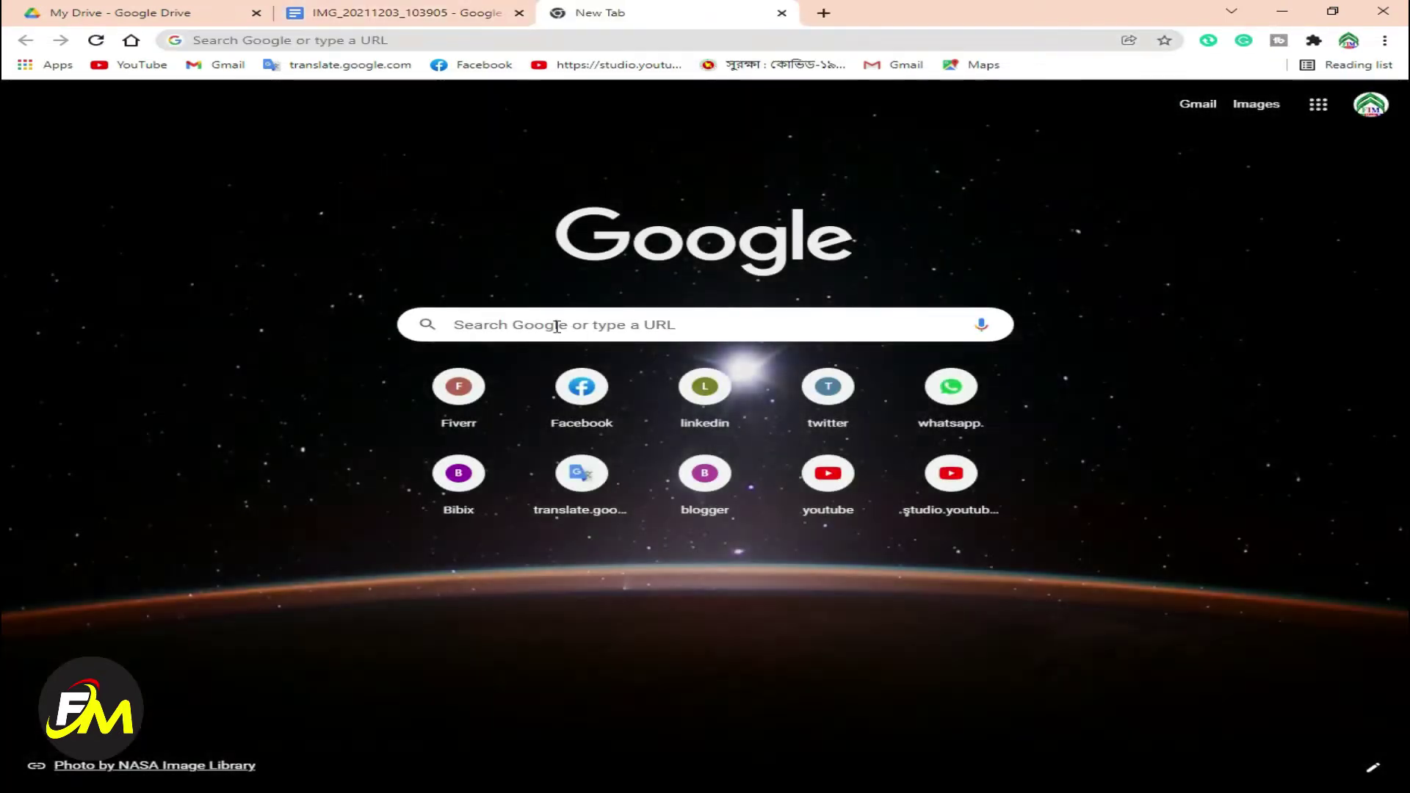
click(557, 325)
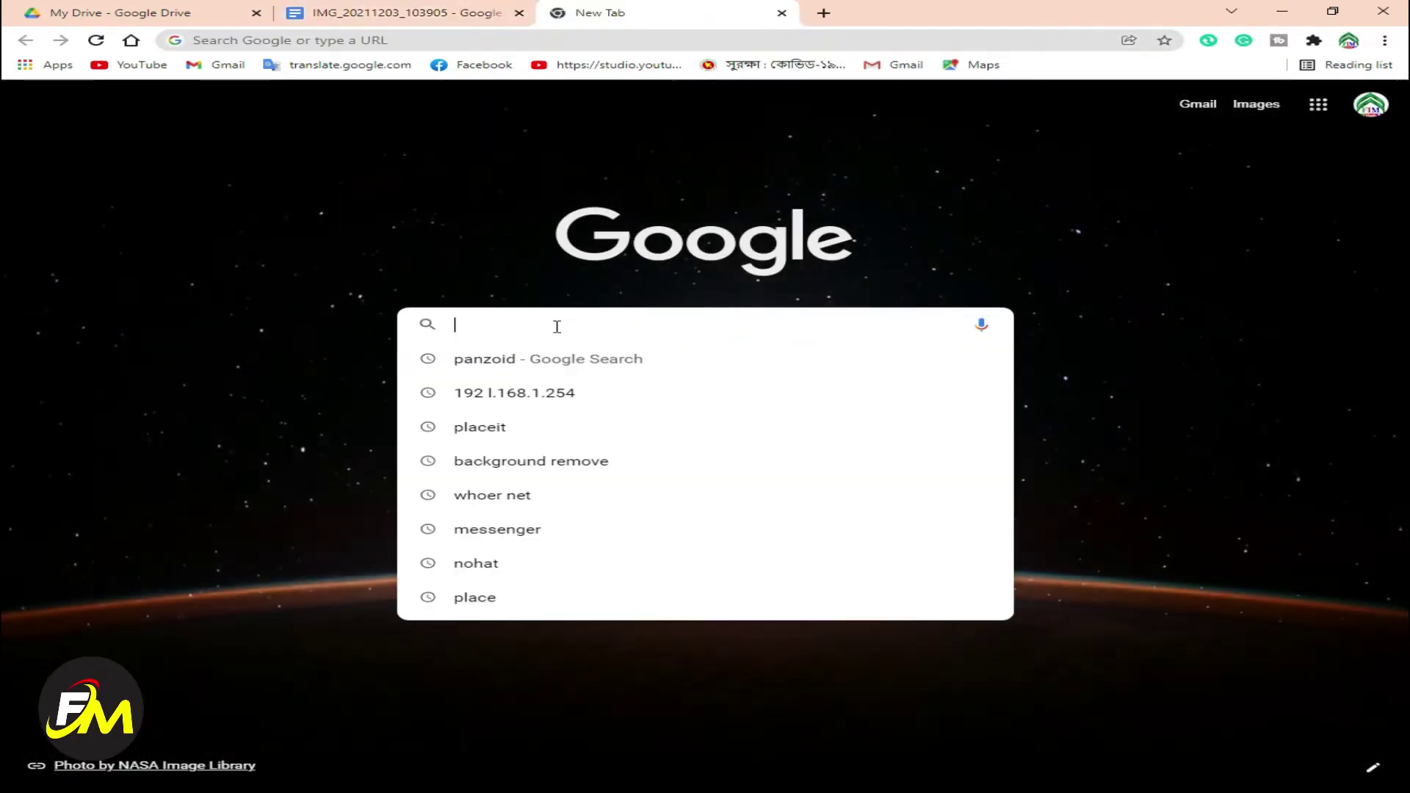
text(un)
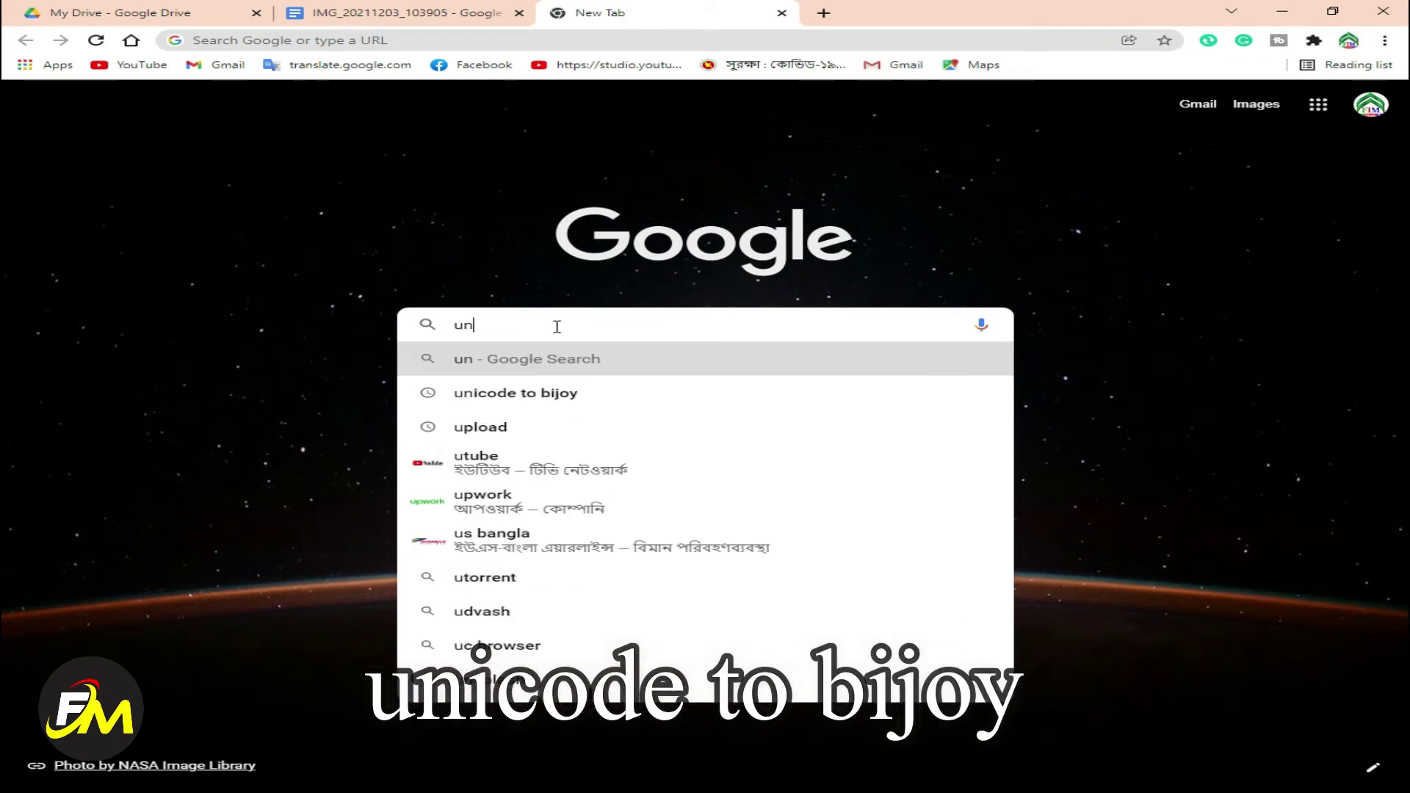
text(i)
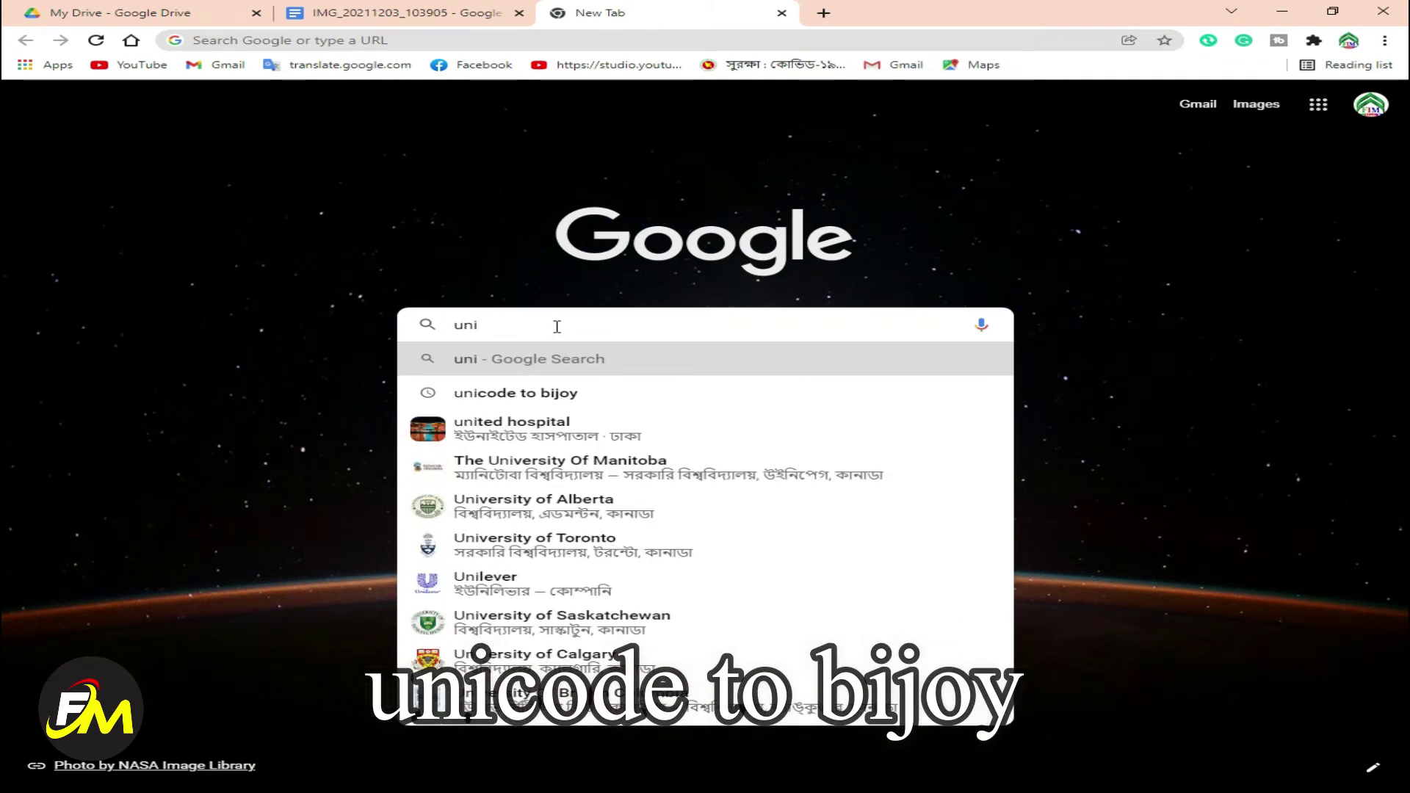
click(506, 405)
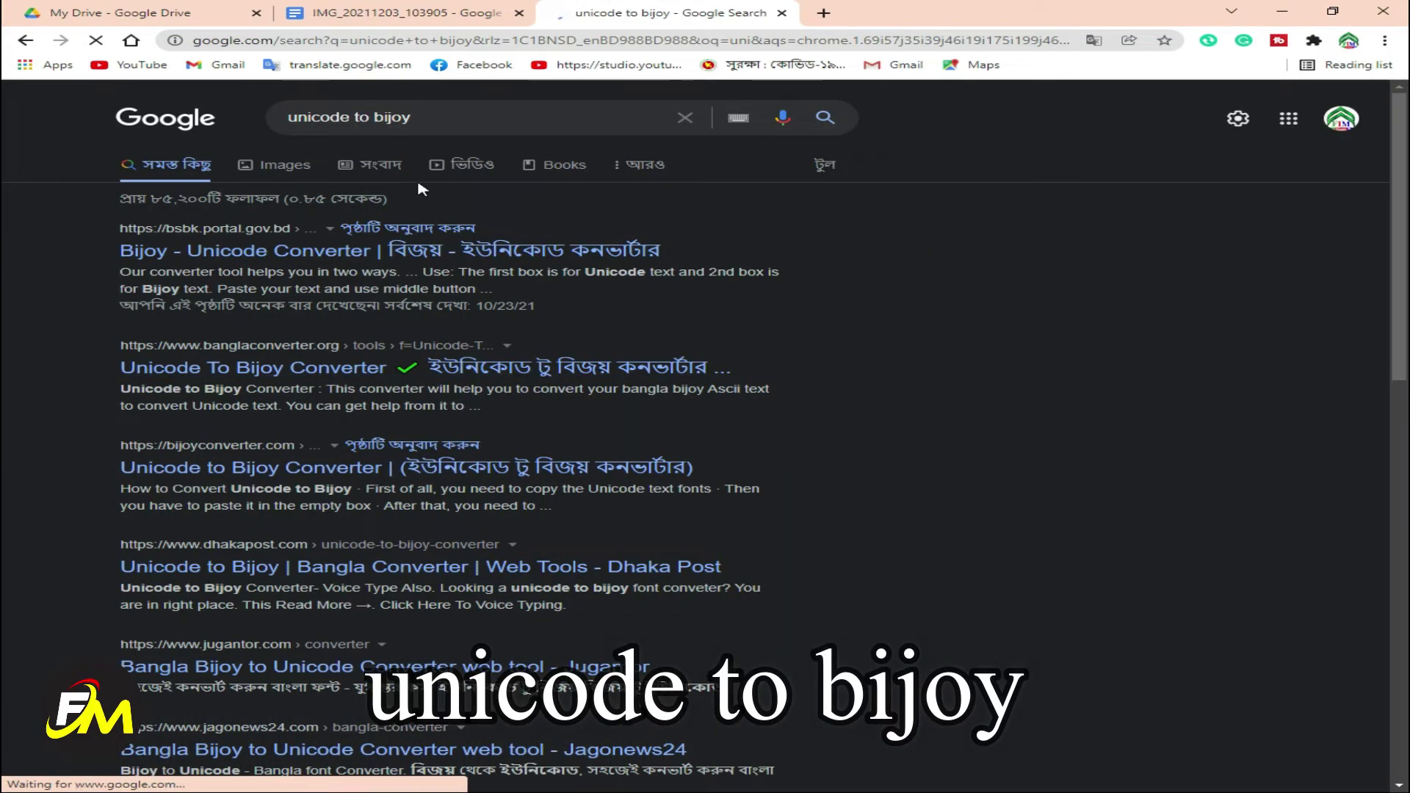
click(455, 116)
triple_click(431, 115)
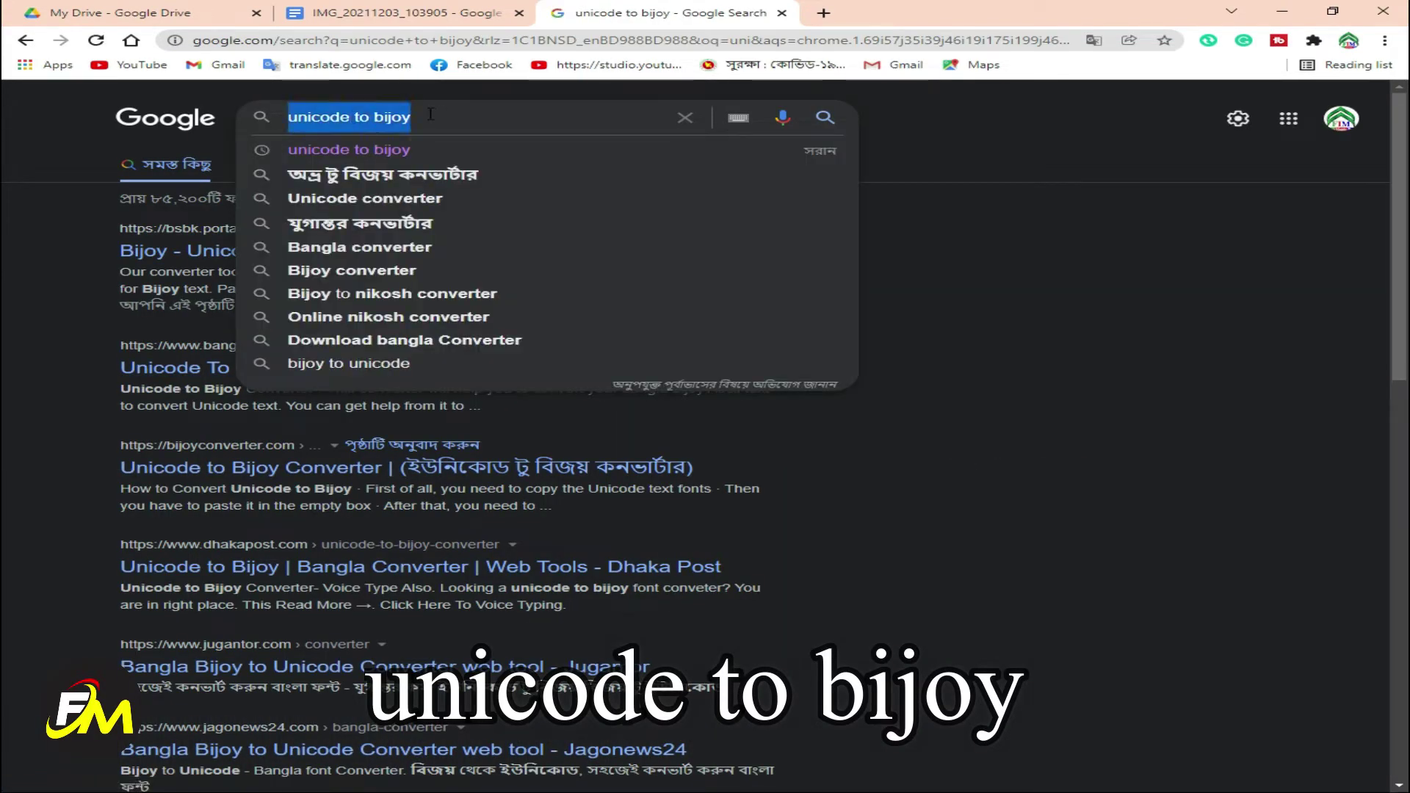
click(474, 116)
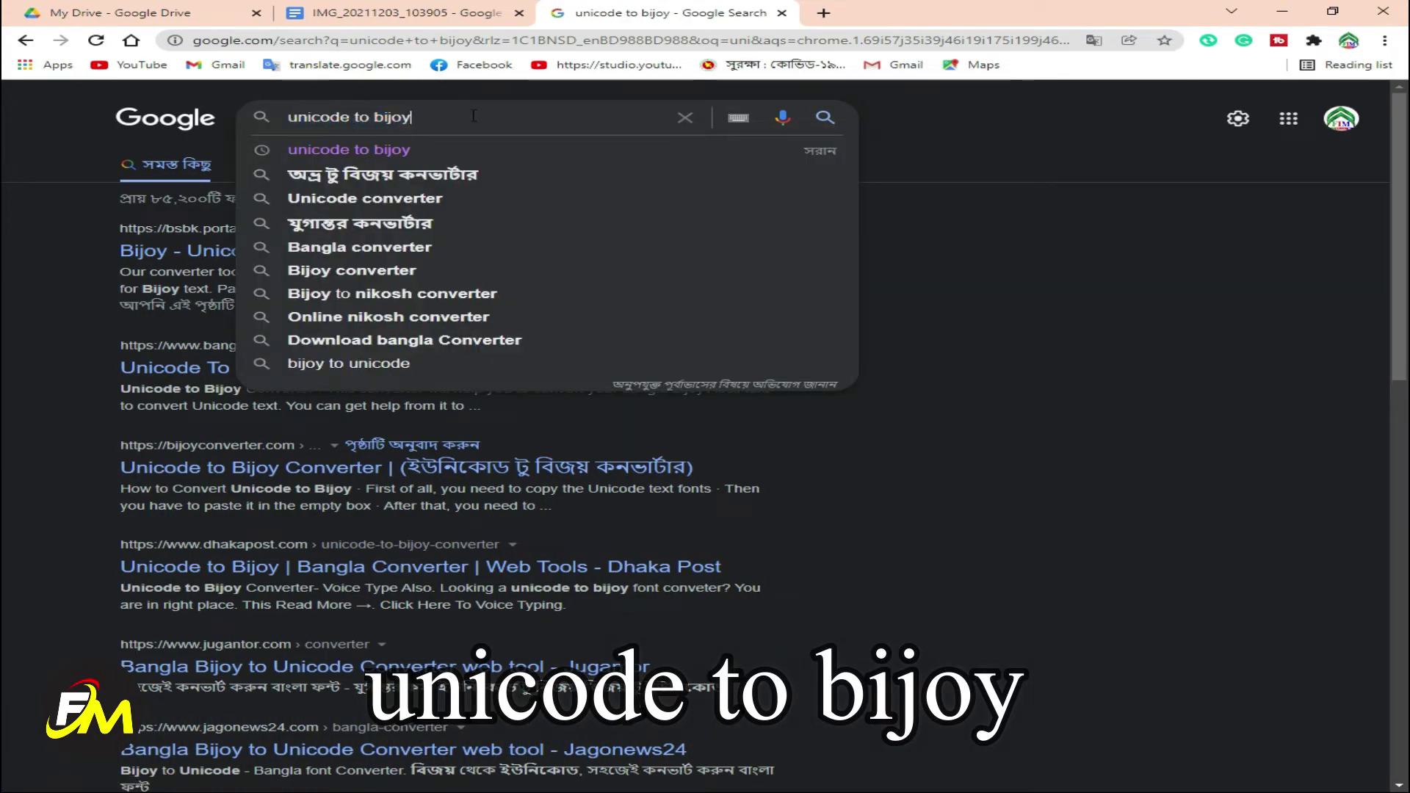
click(922, 123)
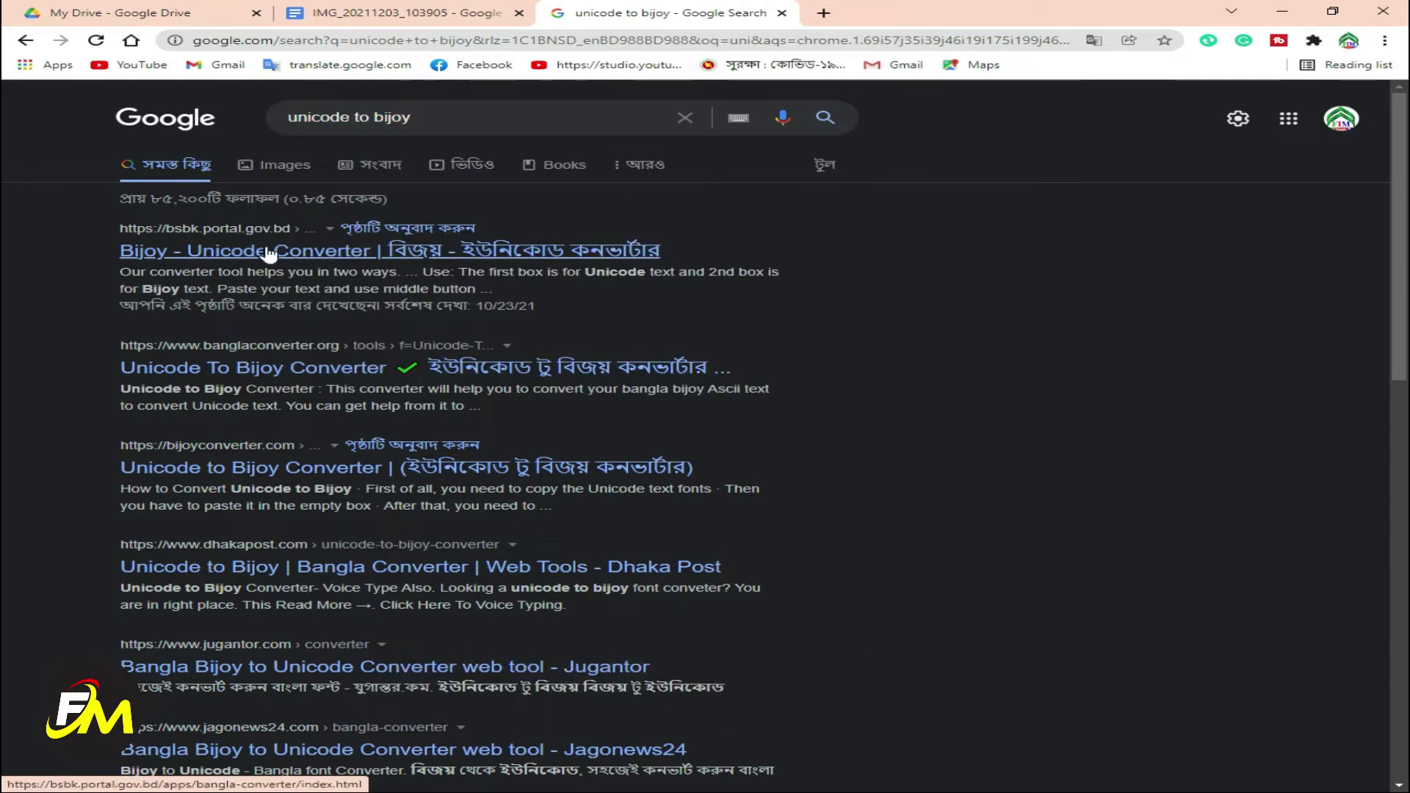
On the Bijoy - Unicode Converter site, paste the Unicode notice text and convert it to Bijoy
click(292, 253)
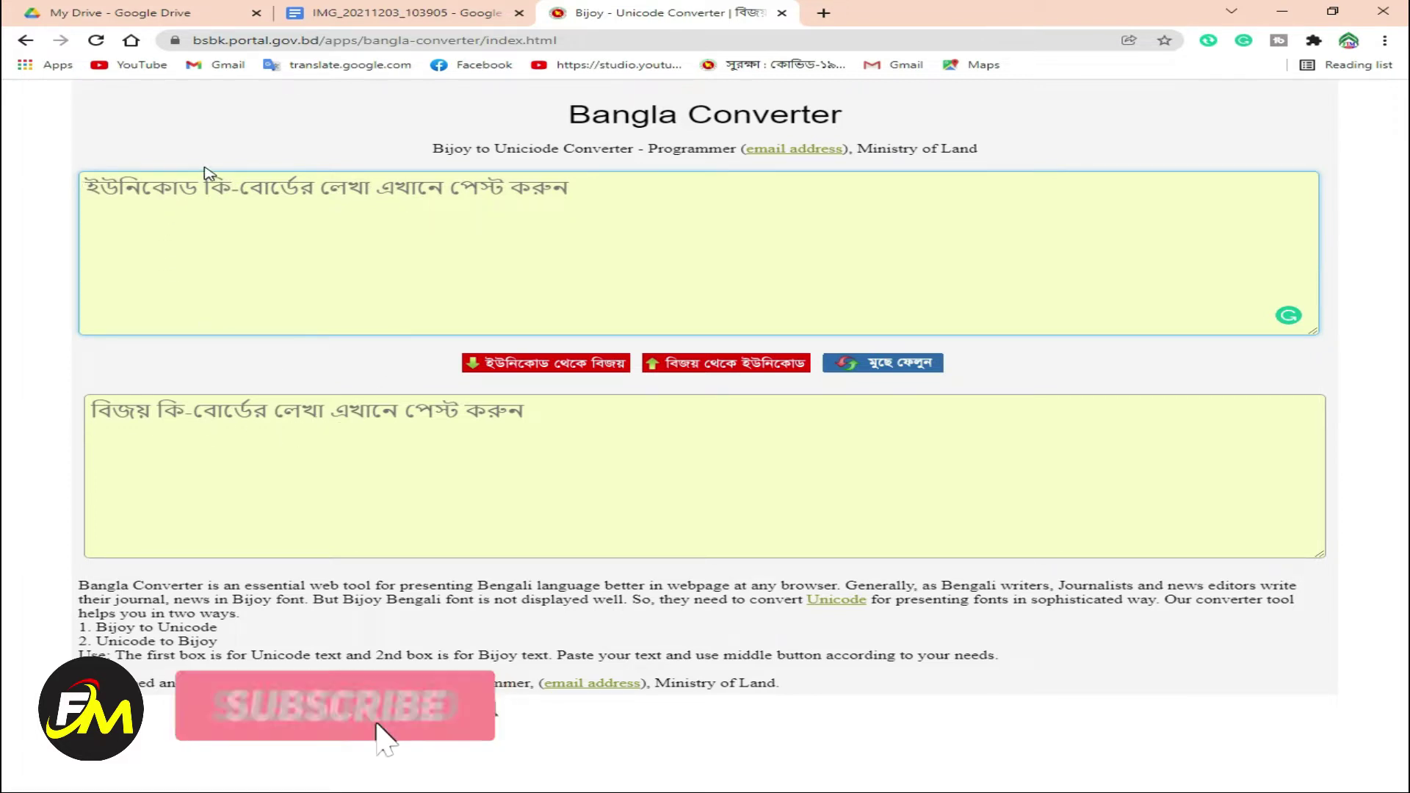
right_click(193, 196)
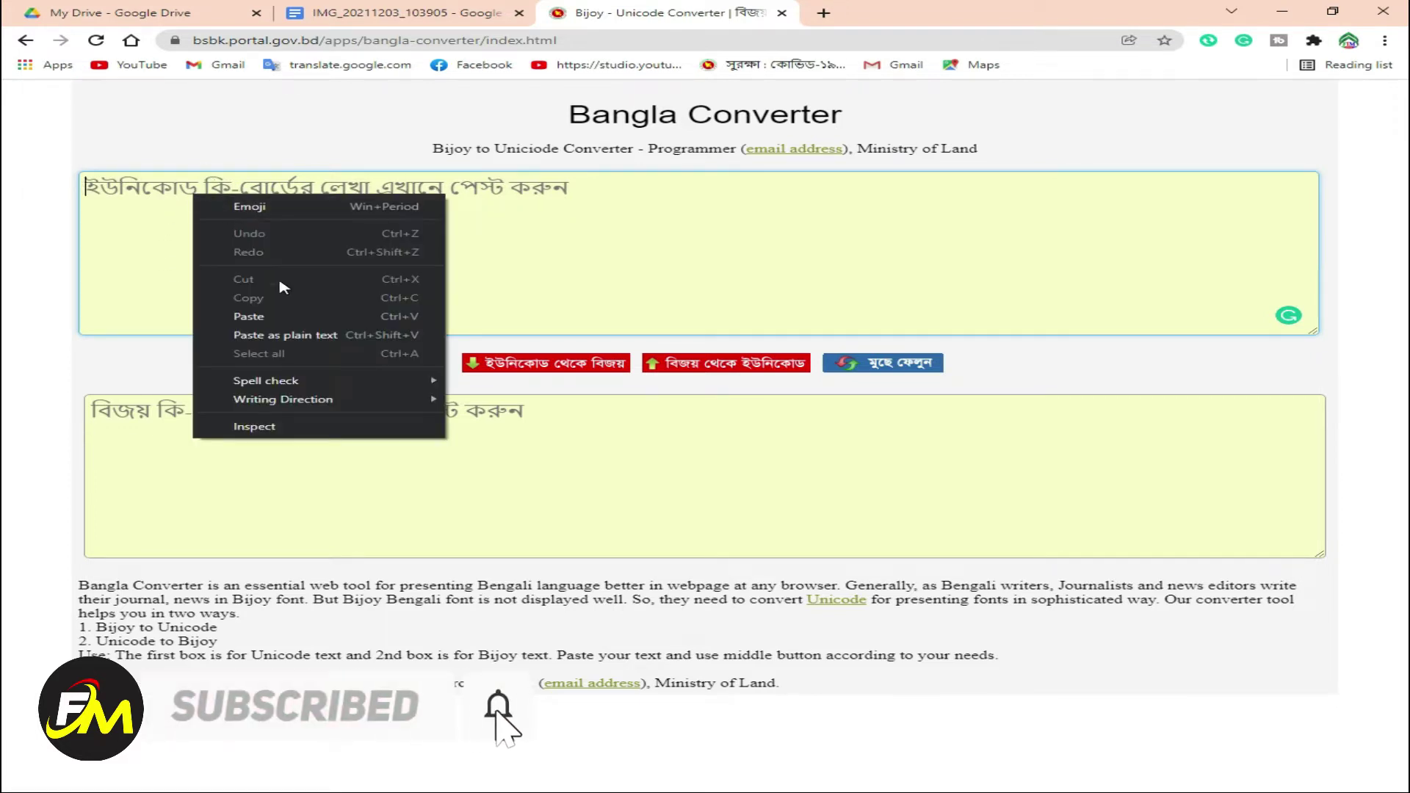
click(371, 319)
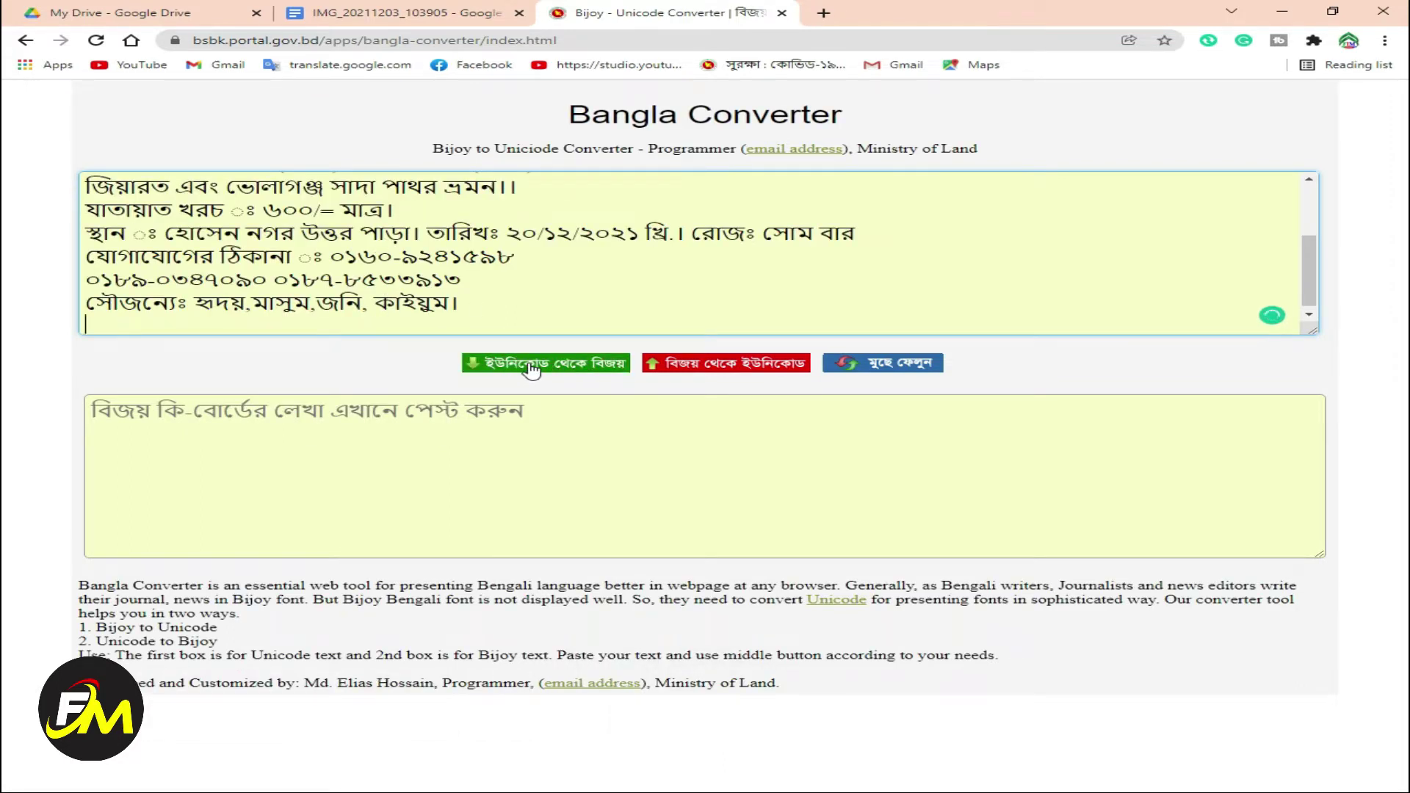
click(532, 369)
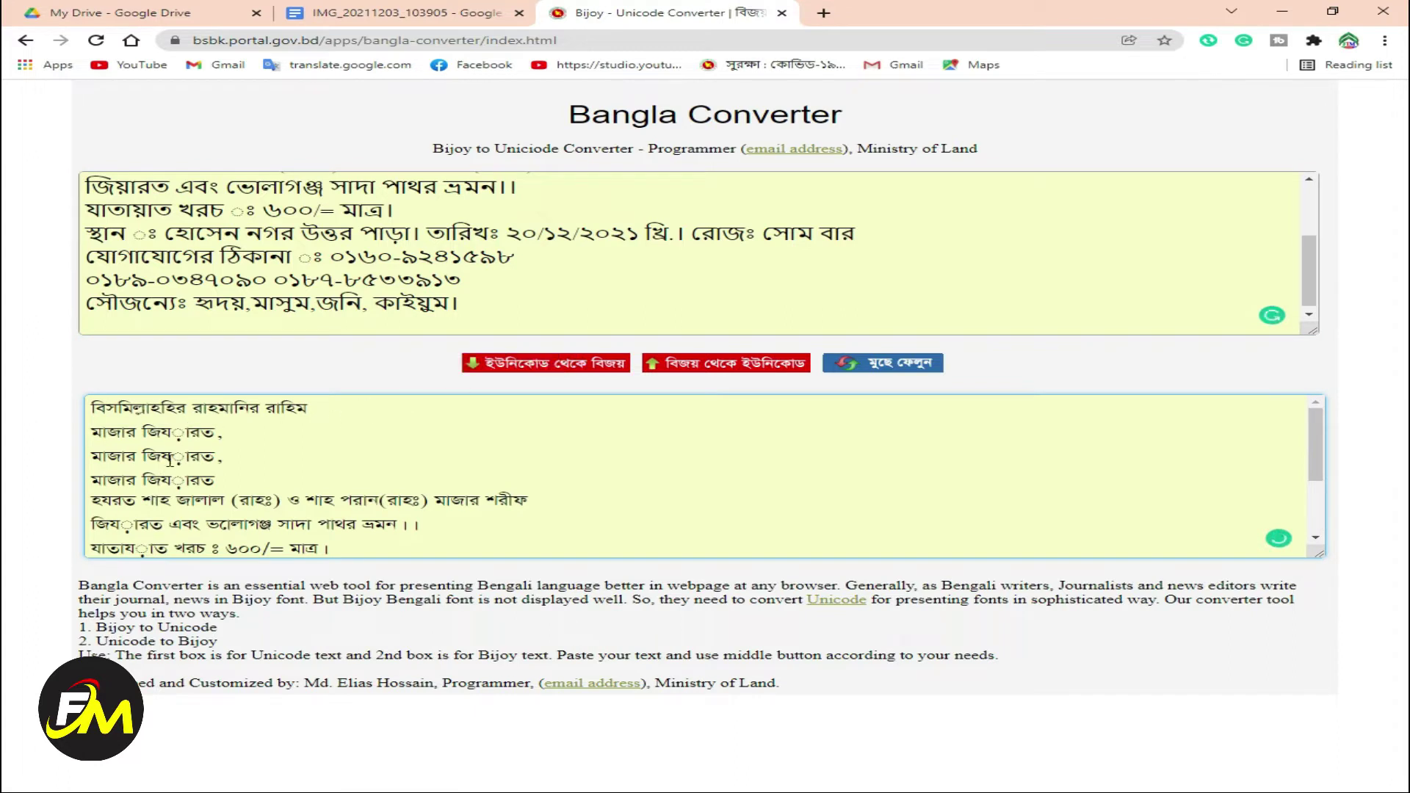
Copy all the Bijoy output text and minimize Chrome
scroll(268, 522, down, 3)
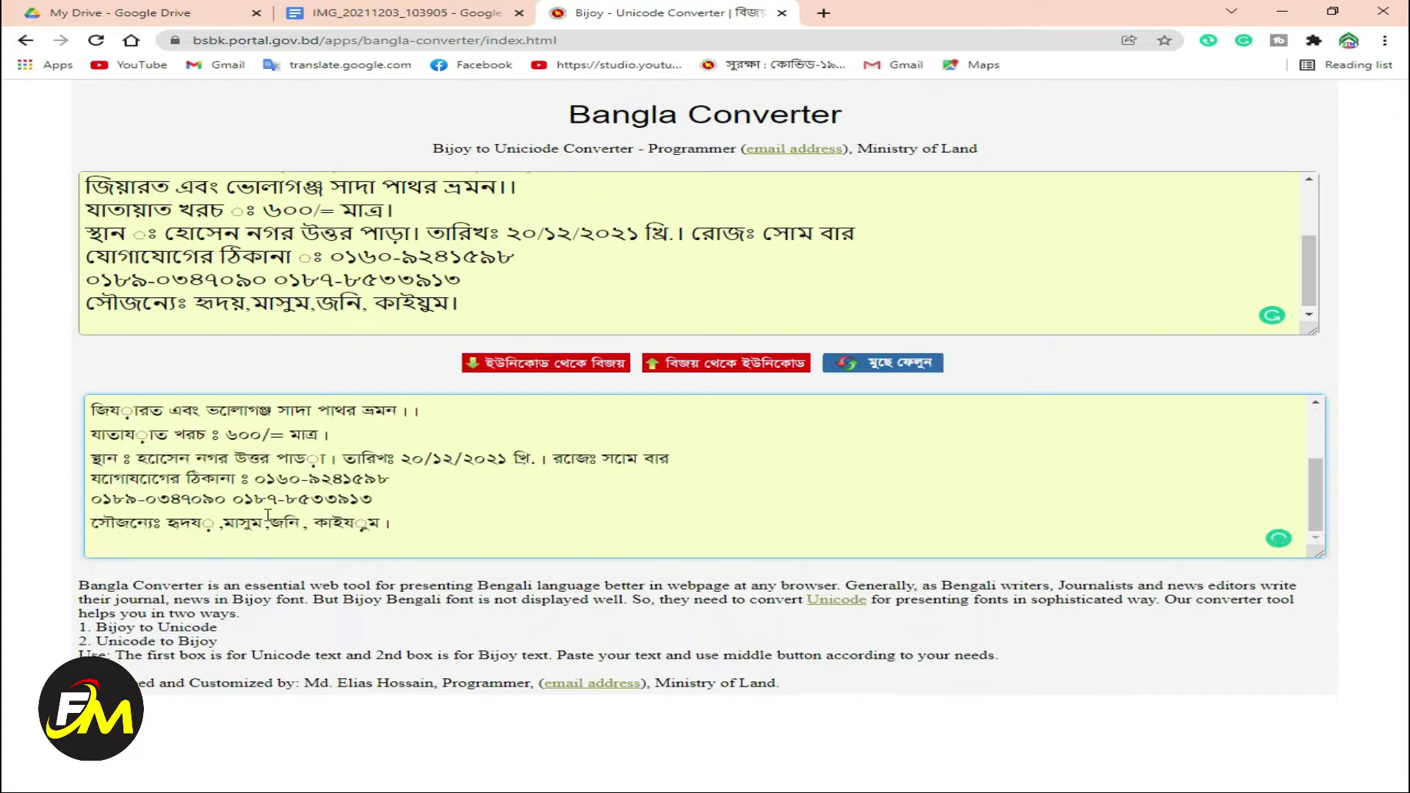
double_click(362, 525)
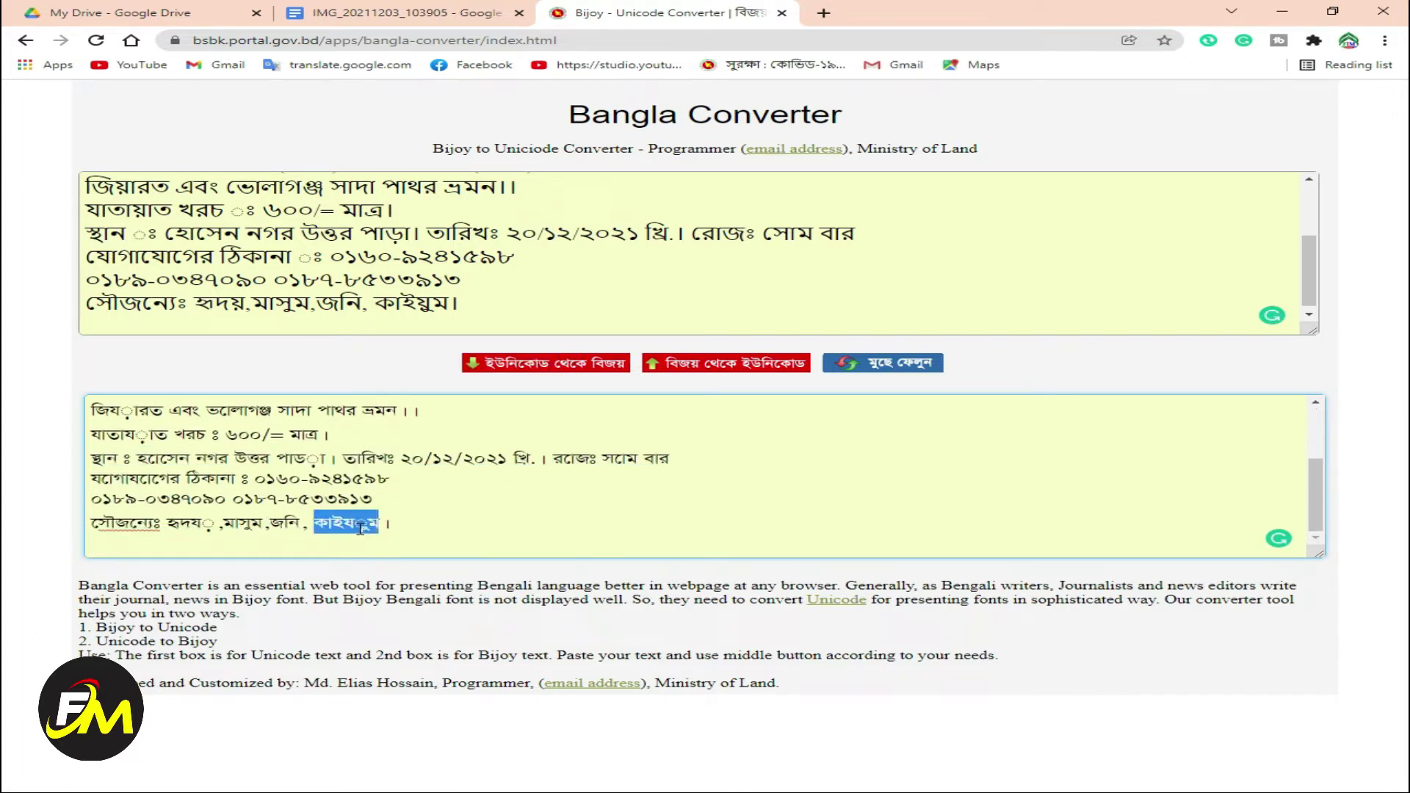
key(ctrl+a)
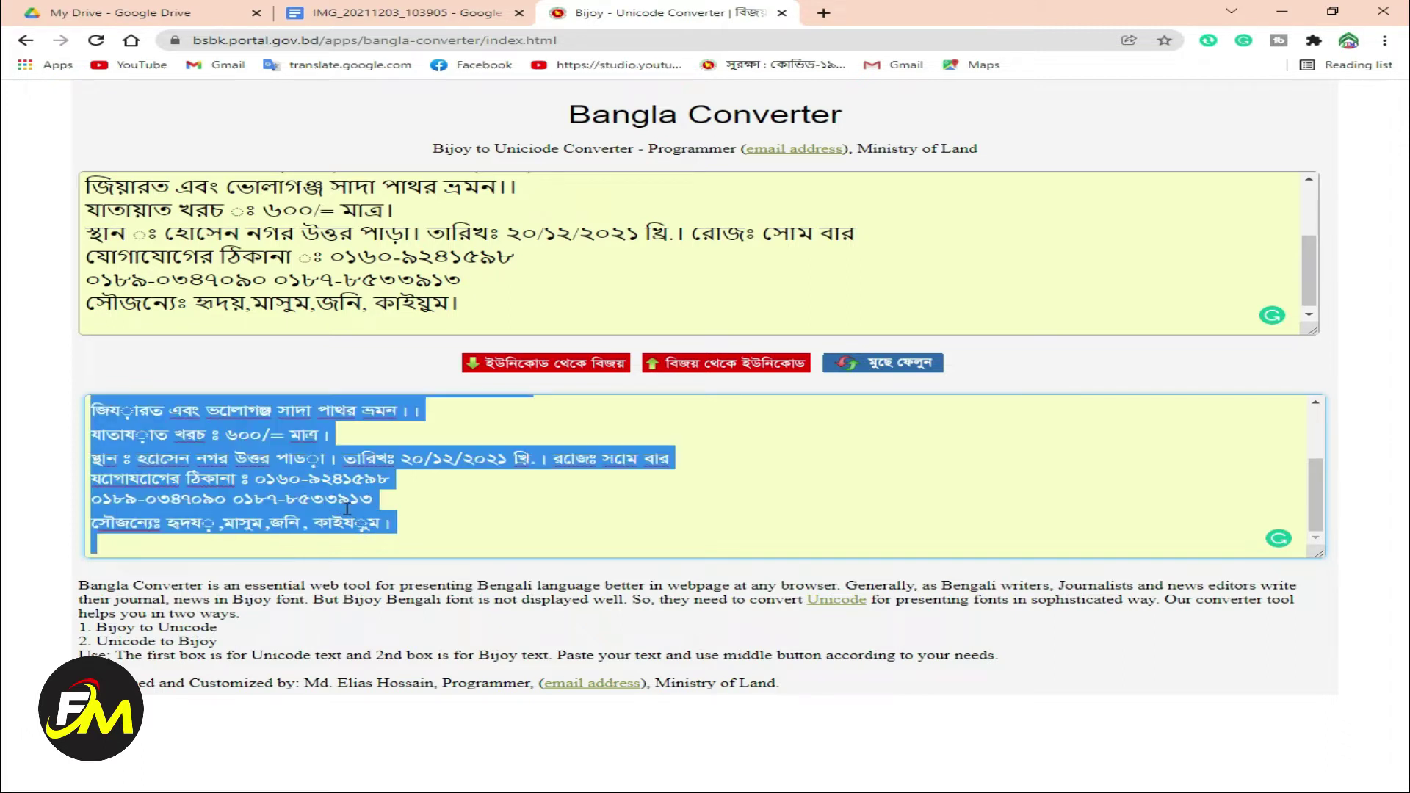
scroll(339, 500, up, 5)
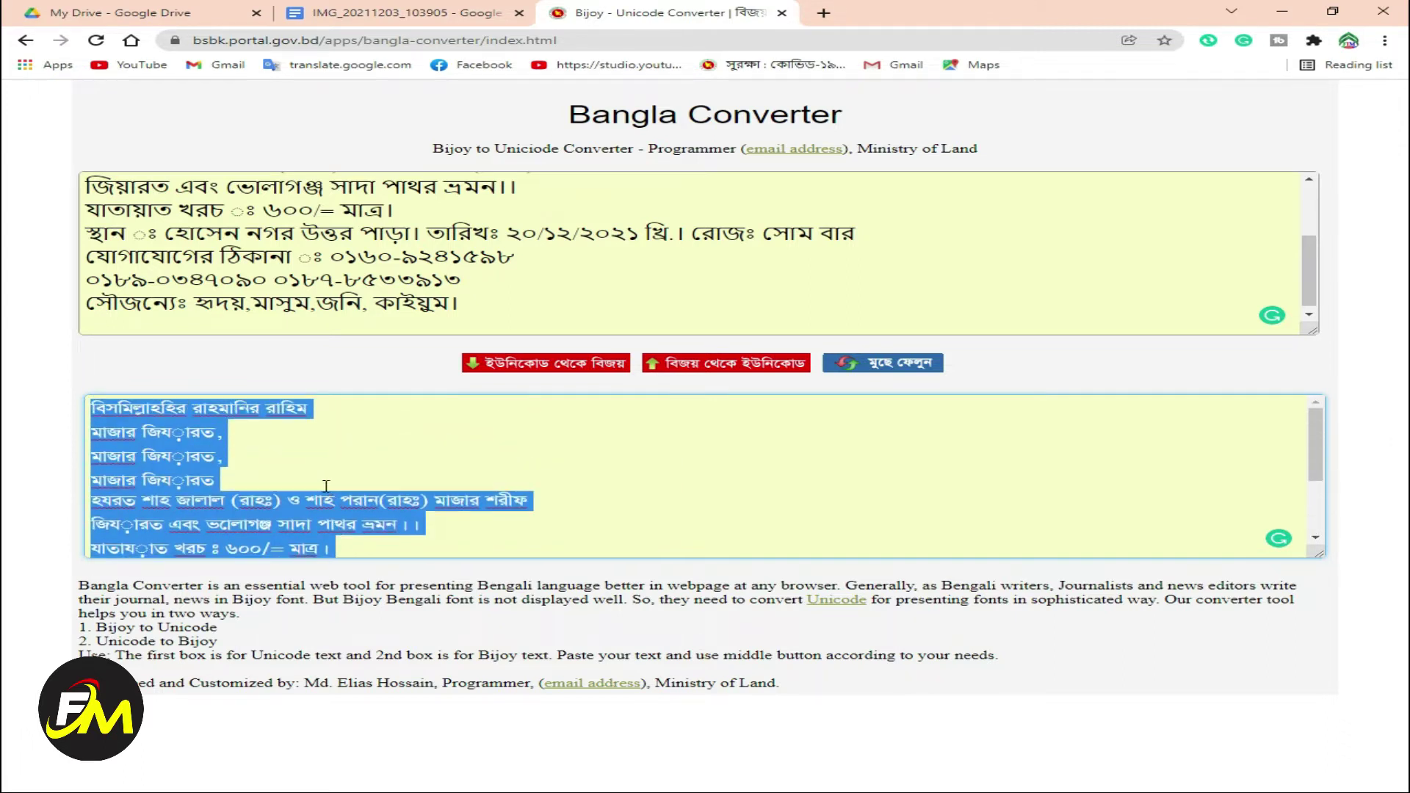
right_click(150, 460)
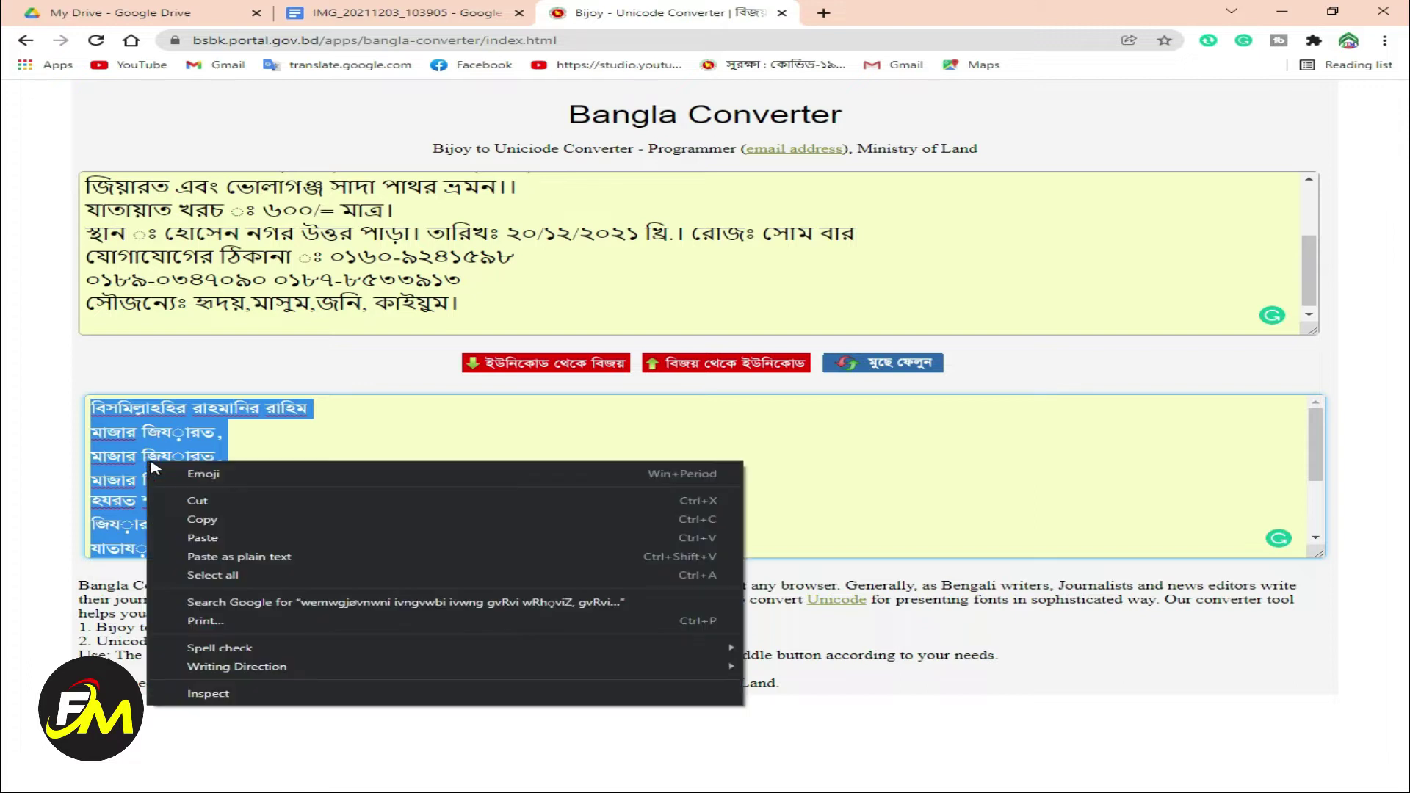
click(233, 519)
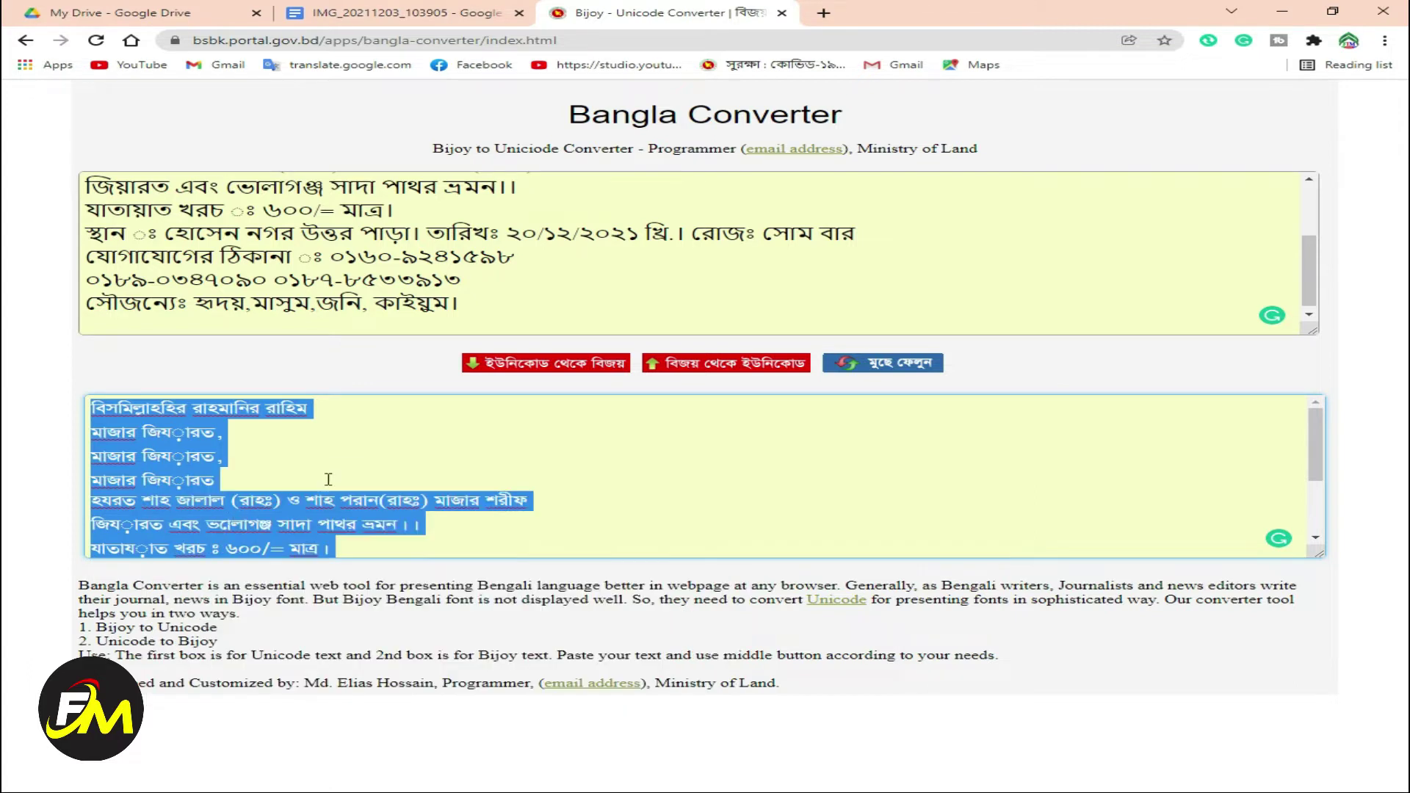
click(1279, 21)
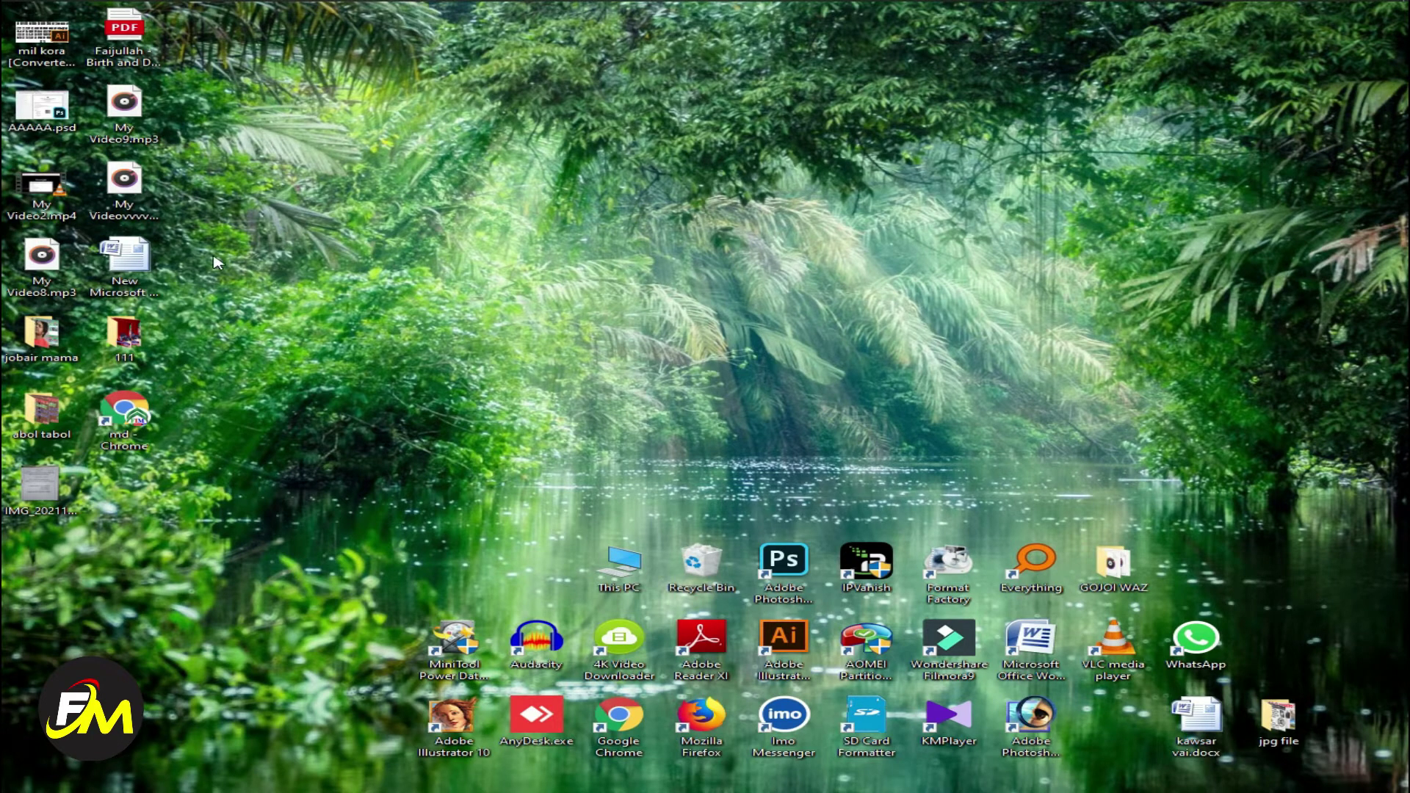
Create 'New Microsoft Office Word Document (2).docx' on the desktop and open it in Word
right_click(384, 188)
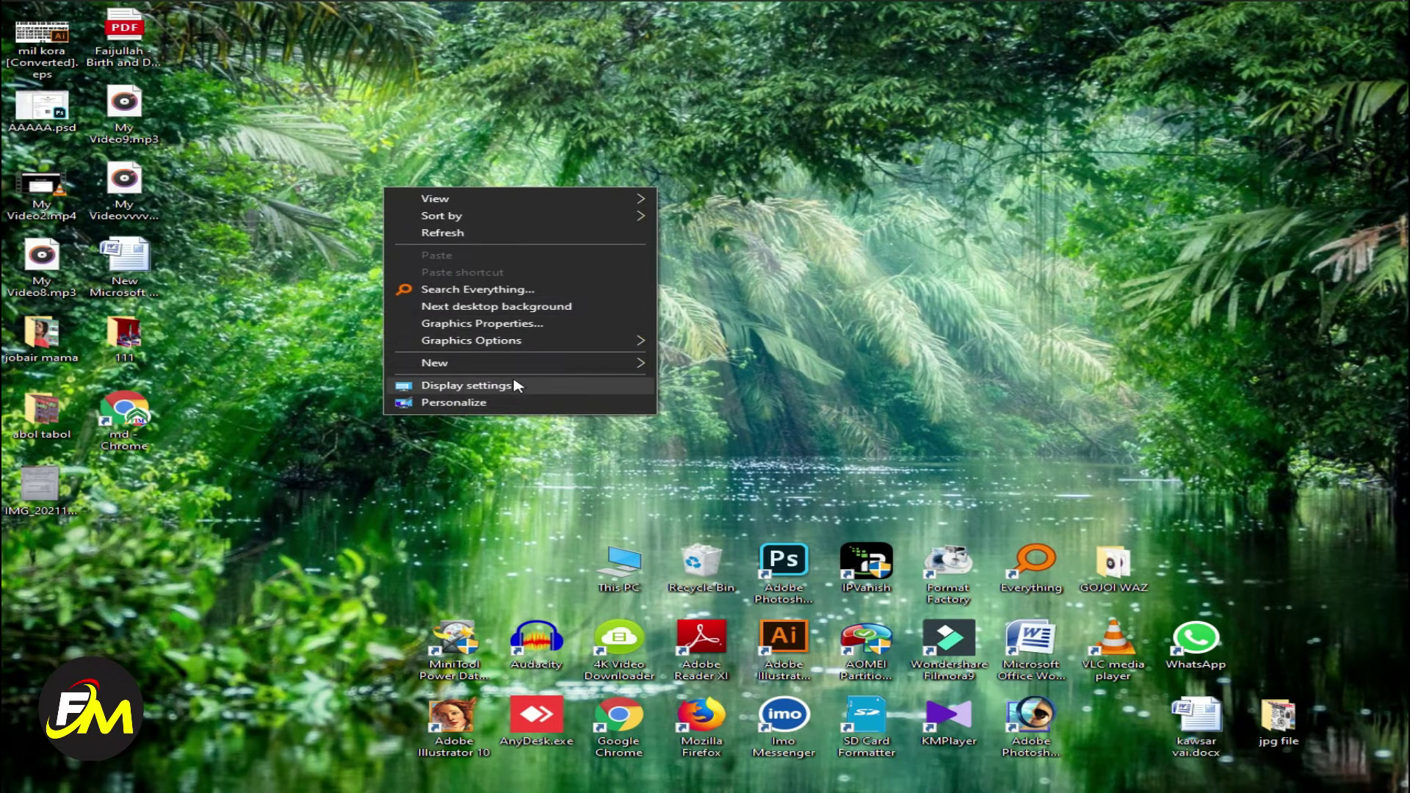
mouse_move(435, 363)
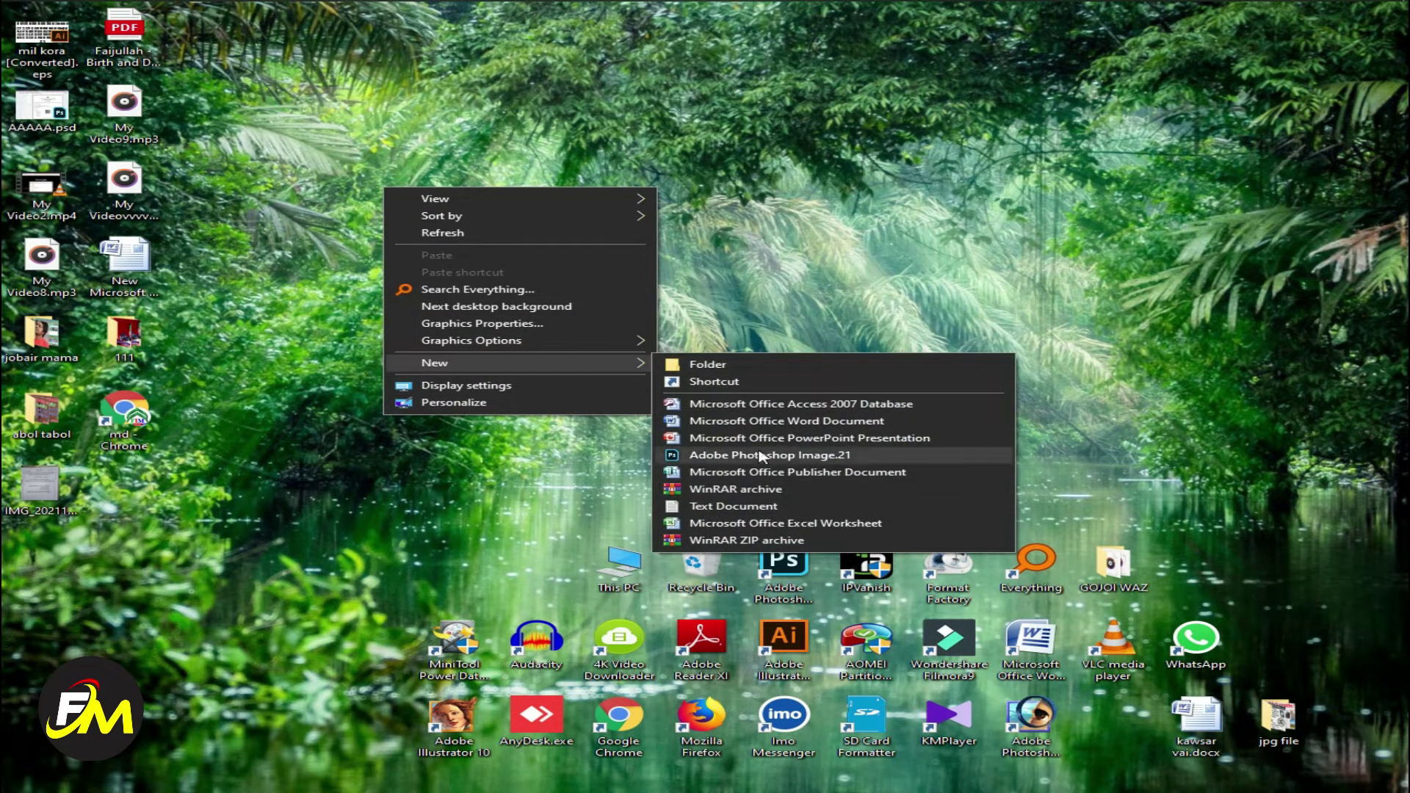
click(737, 421)
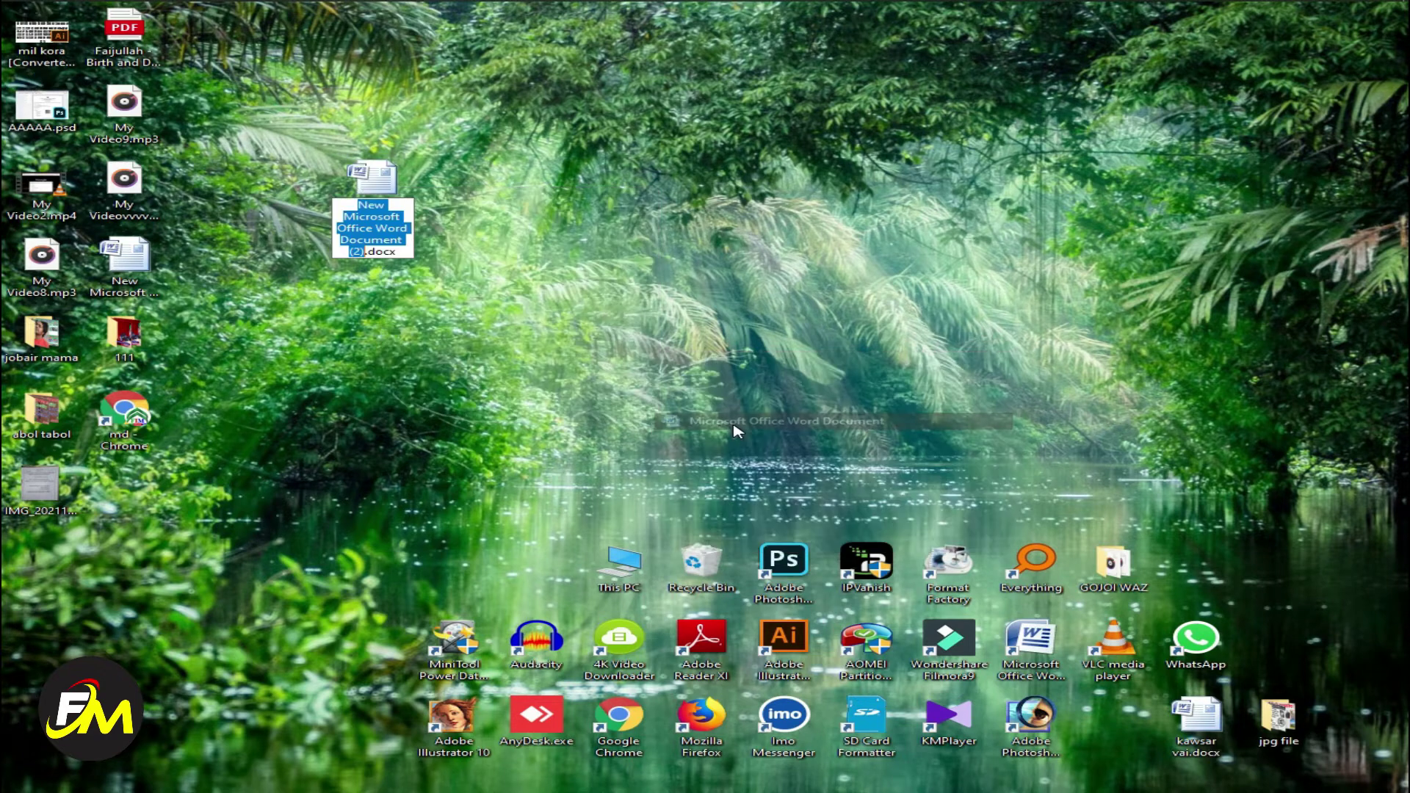
key(Return)
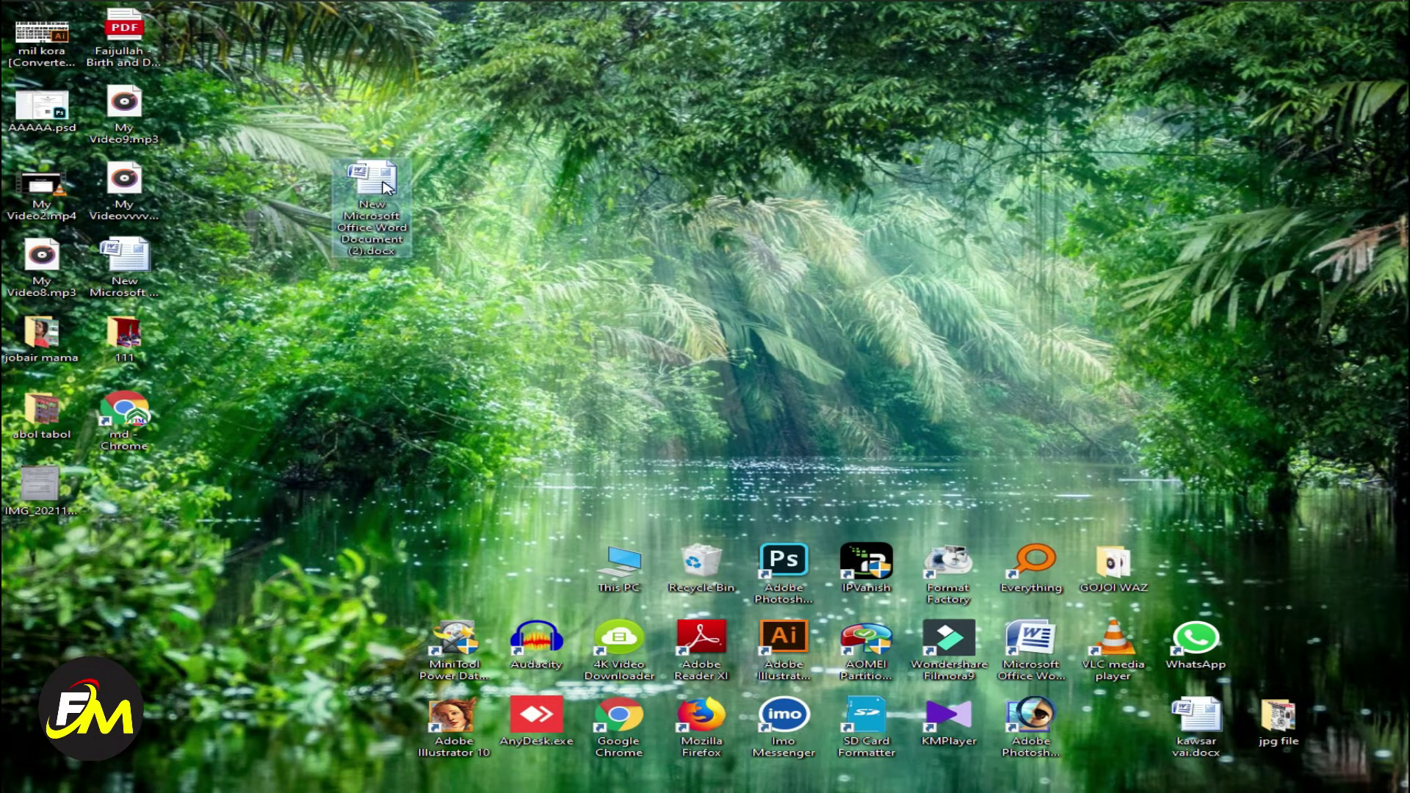
double_click(387, 187)
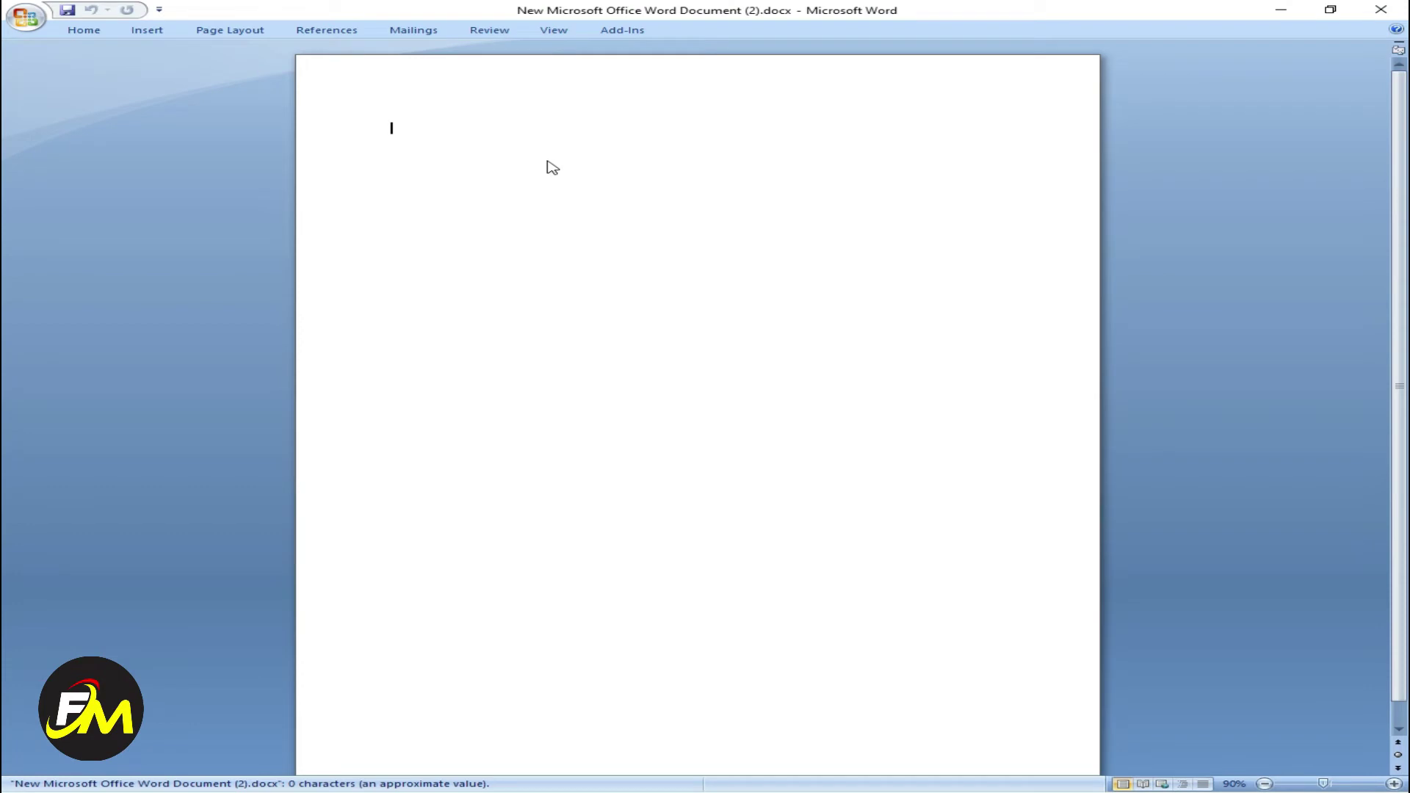
triple_click(548, 164)
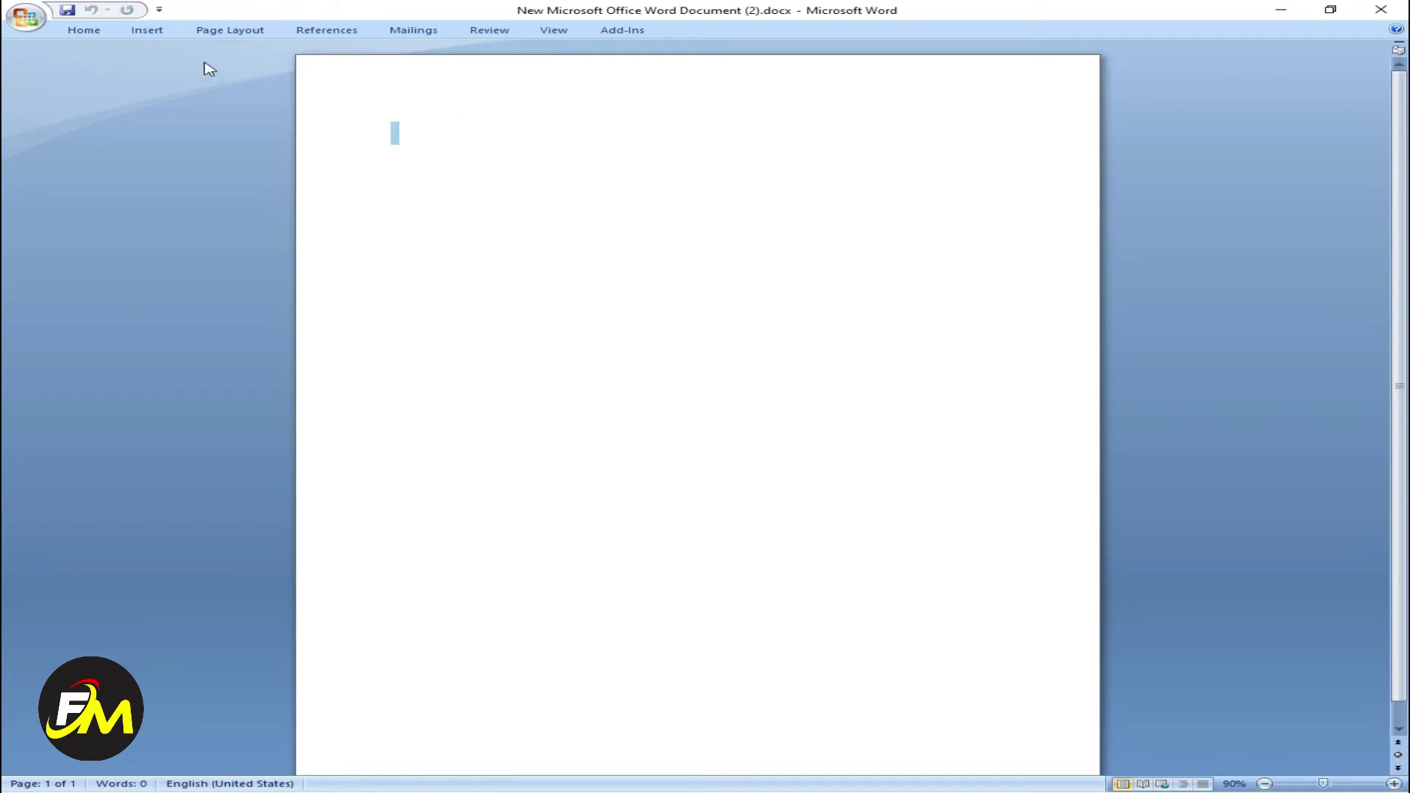
Set the font to SutonnyMJ with a larger font size
click(99, 37)
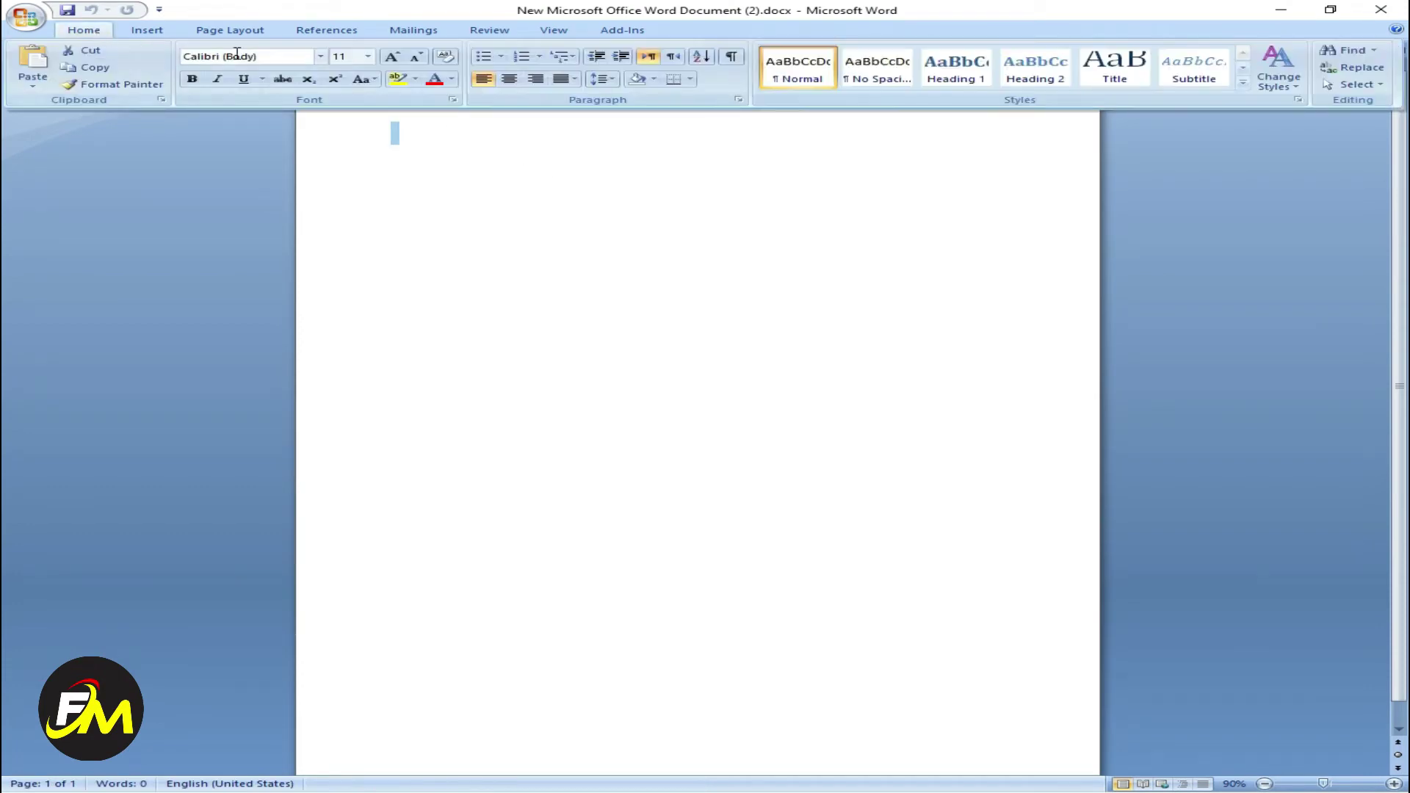
click(321, 56)
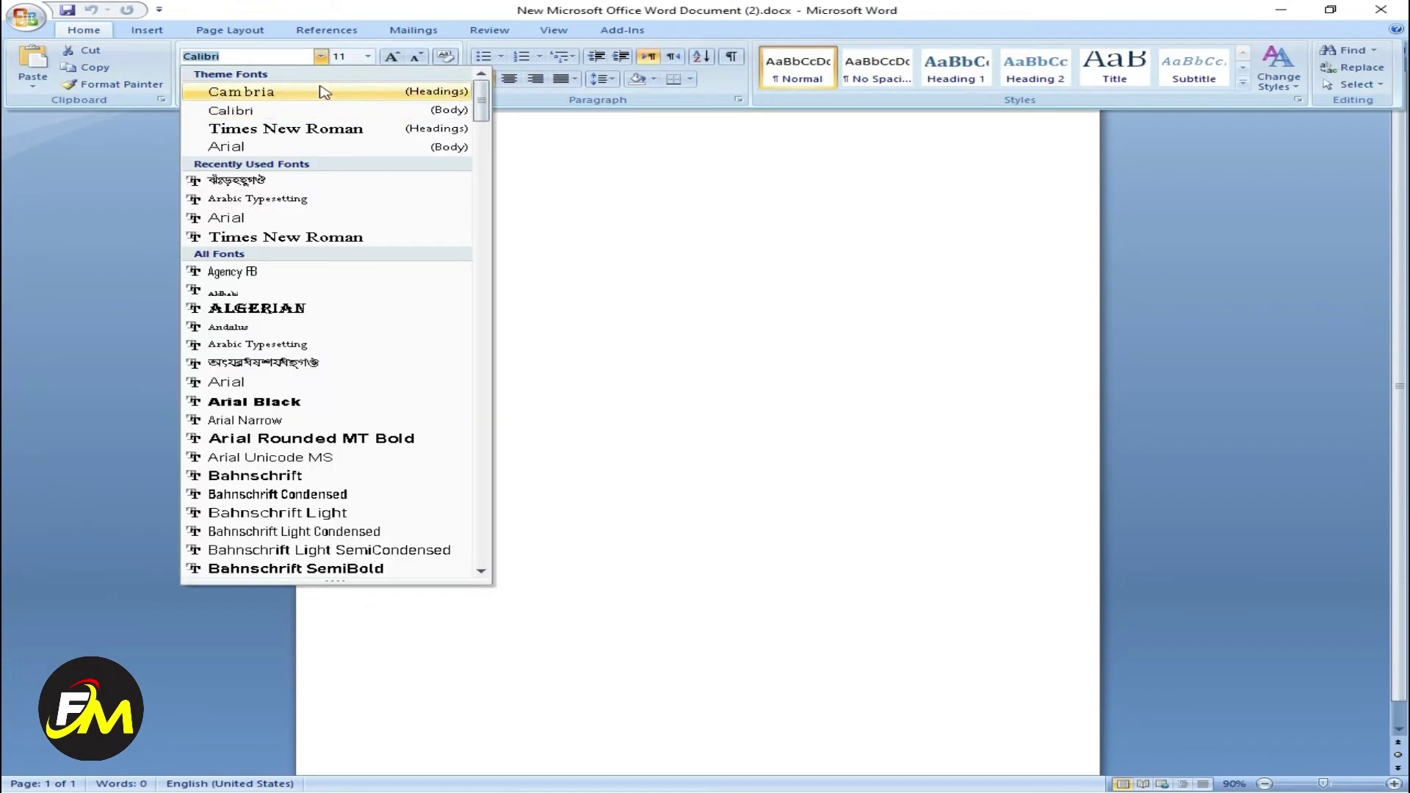
click(311, 181)
click(97, 33)
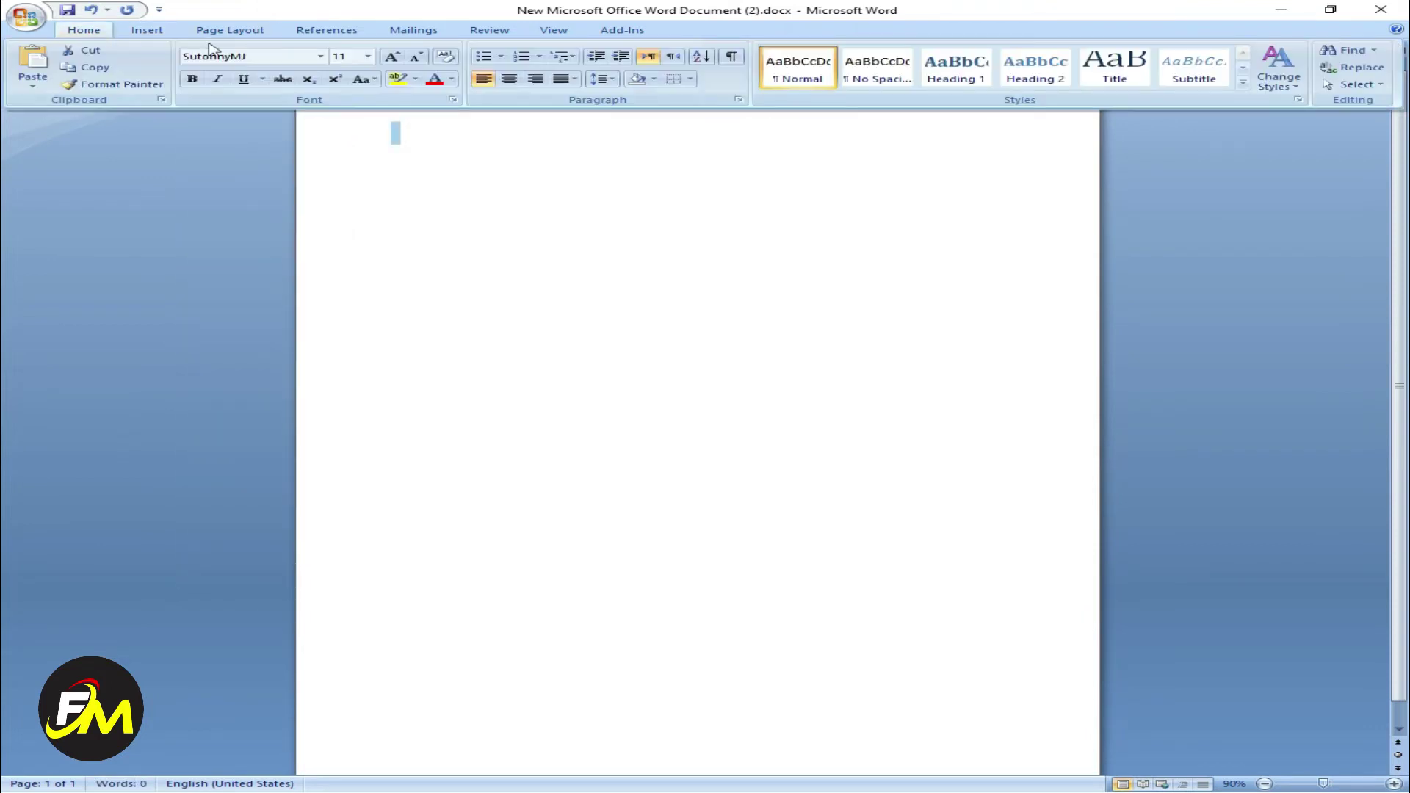
click(366, 57)
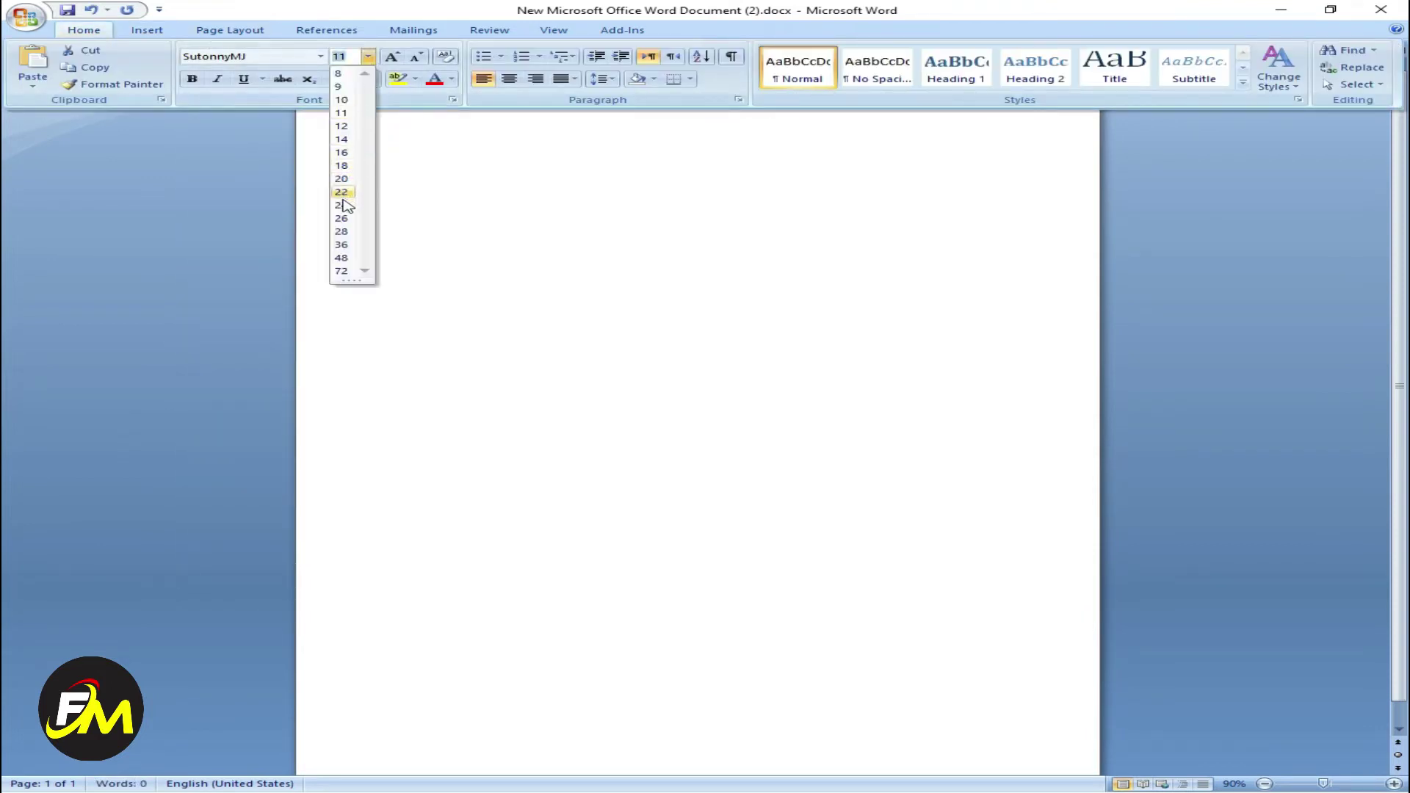
click(344, 231)
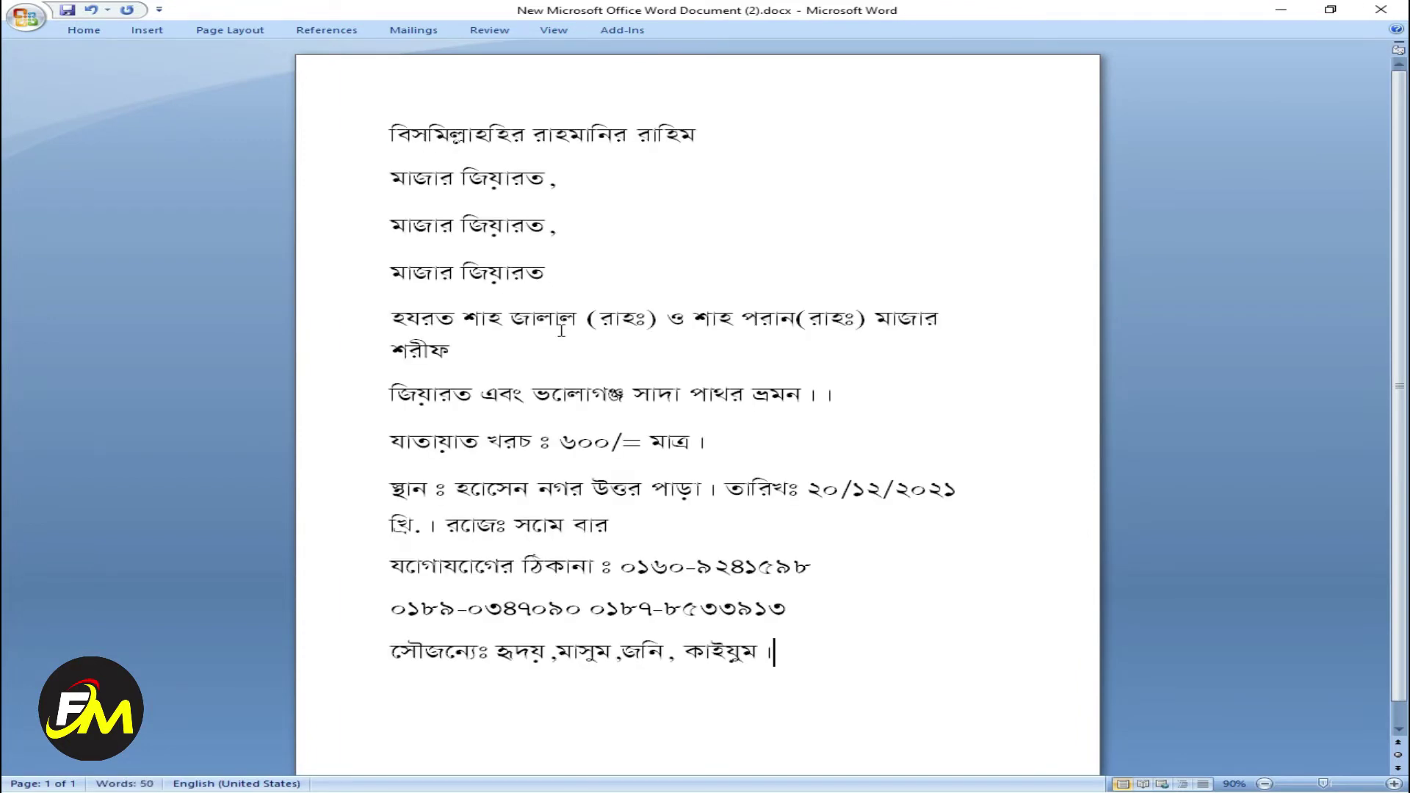
Check the pasted notice text and delete the stray characters in line 1
scroll(561, 330, down, 1)
scroll(551, 312, up, 1)
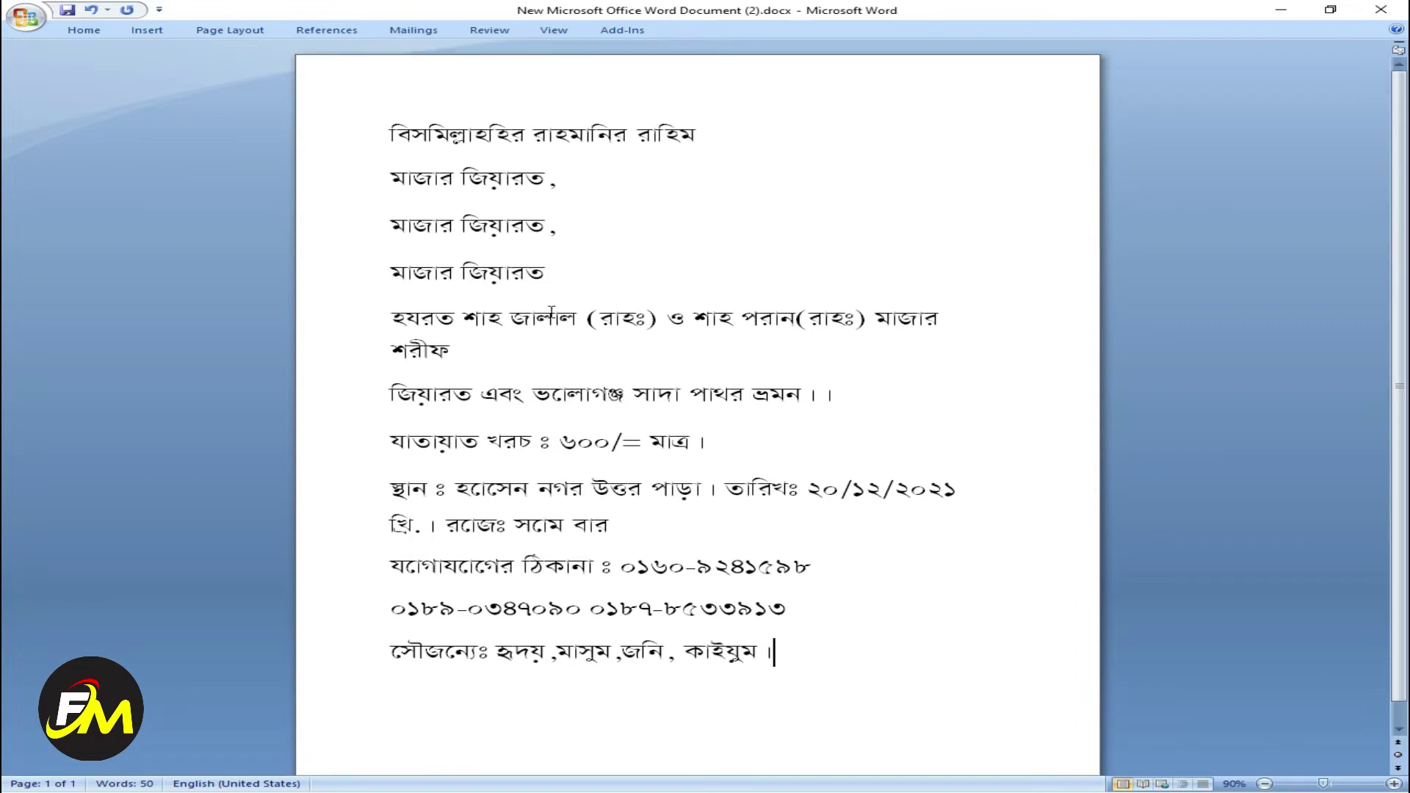
key(shift+End)
click(454, 178)
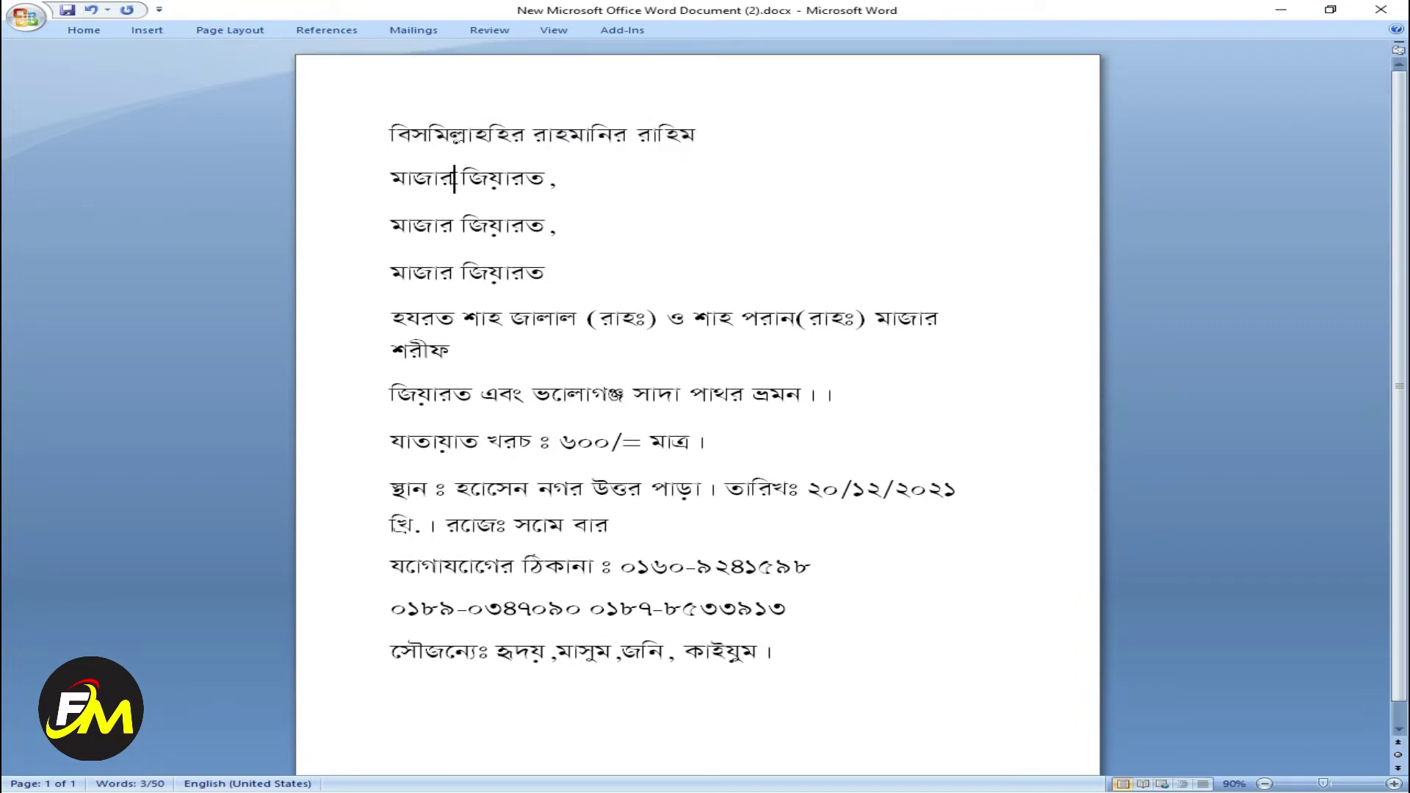
triple_click(450, 268)
key(ctrl+a)
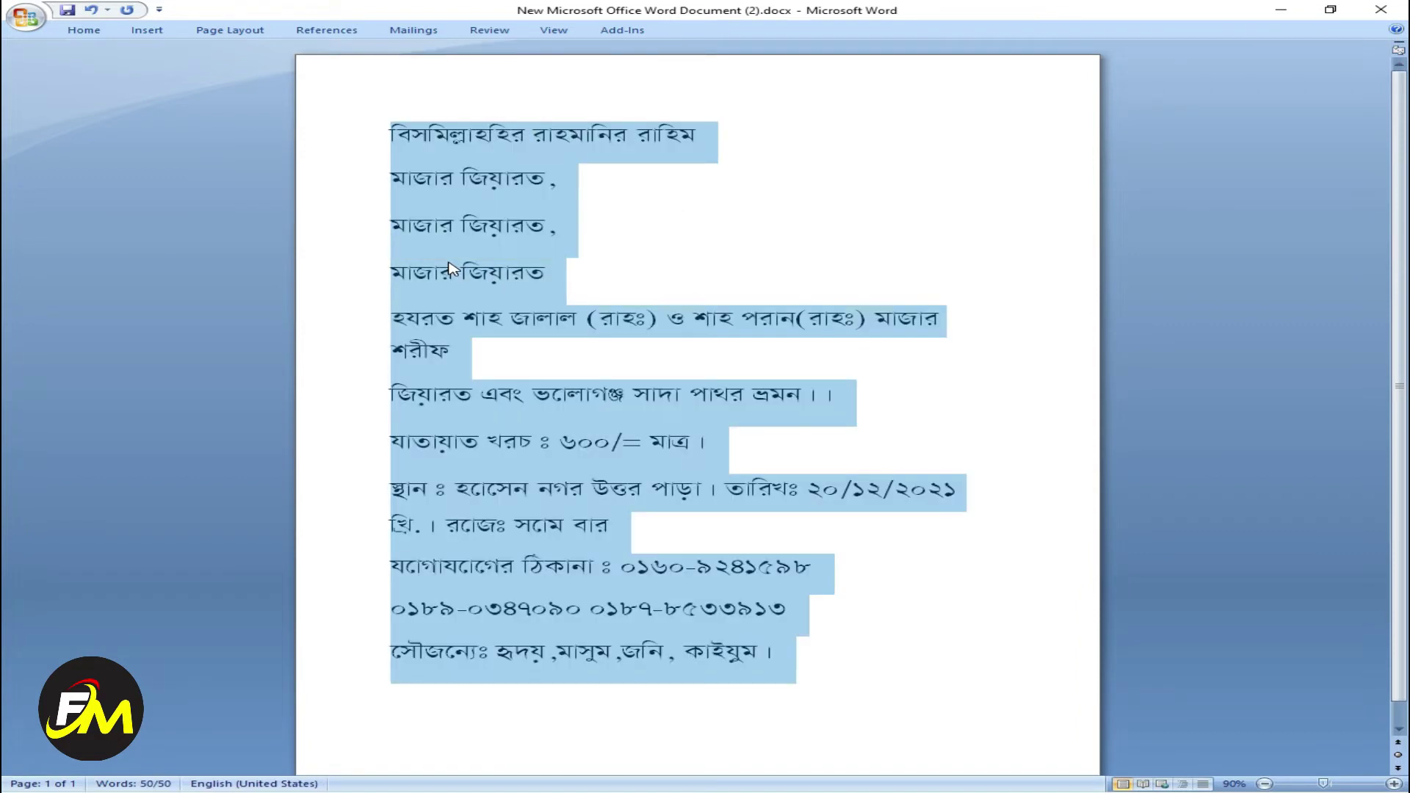
triple_click(661, 268)
click(481, 136)
text(া)
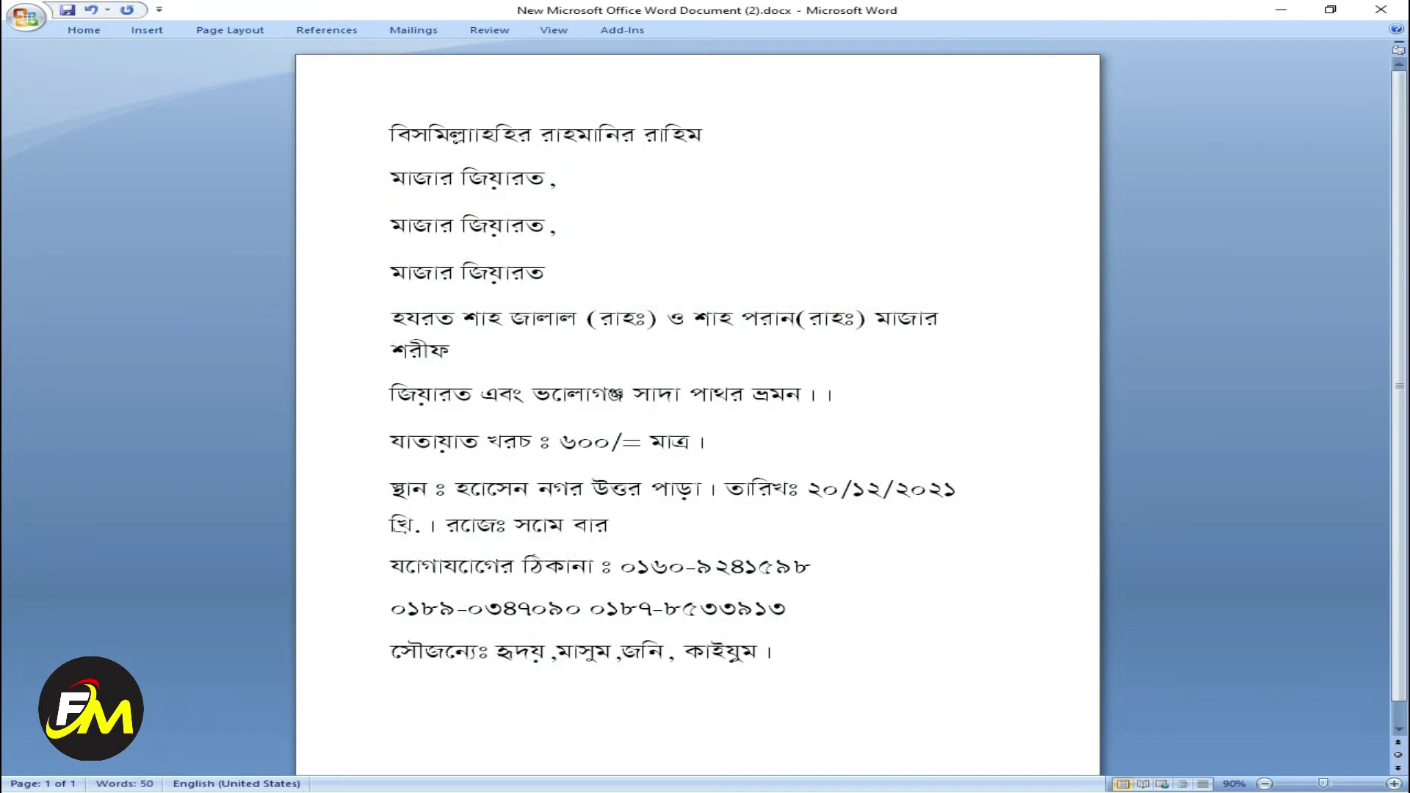
text(া)
key(BackSpace)
key(BackSpace)
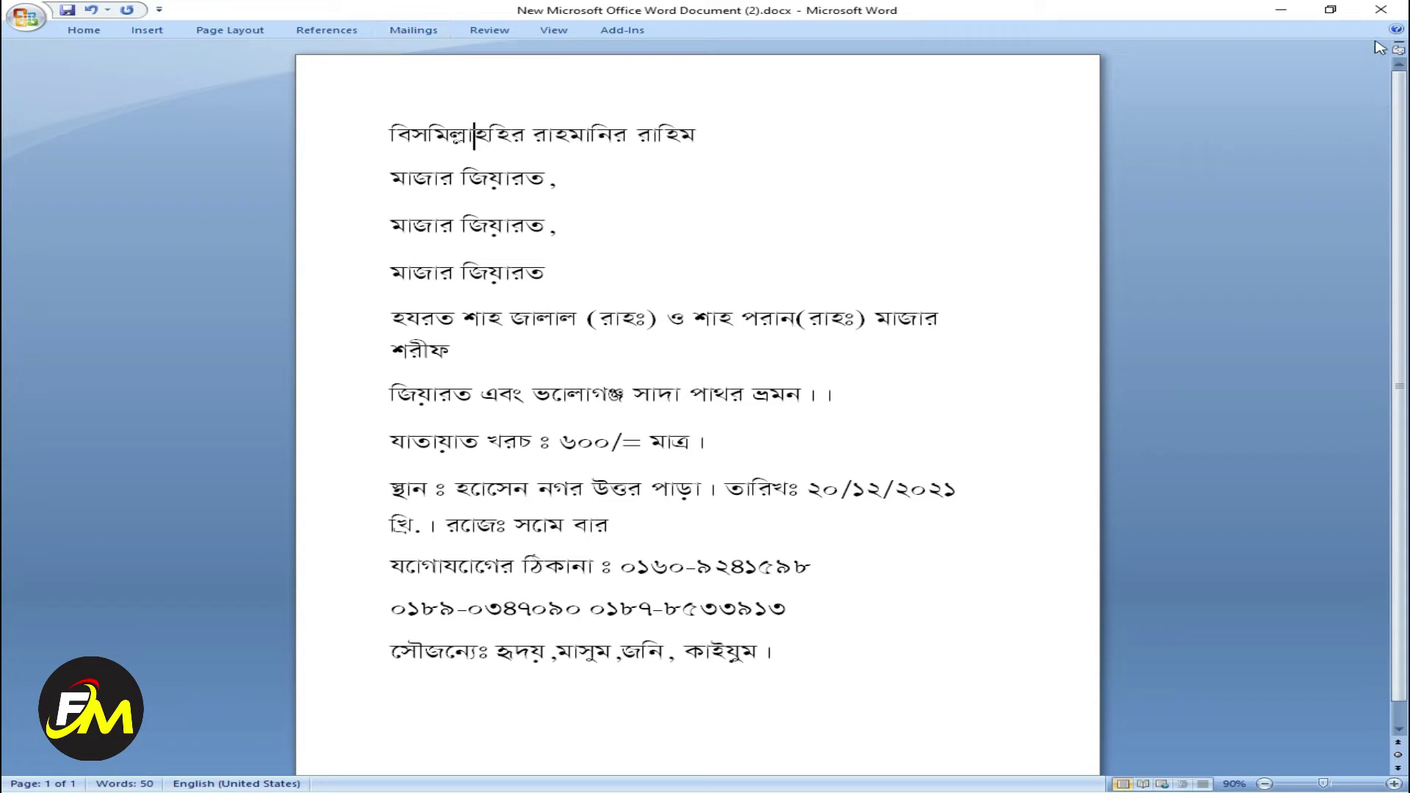
Close Word without saving and launch Adobe Illustrator 10 from the taskbar
click(1379, 18)
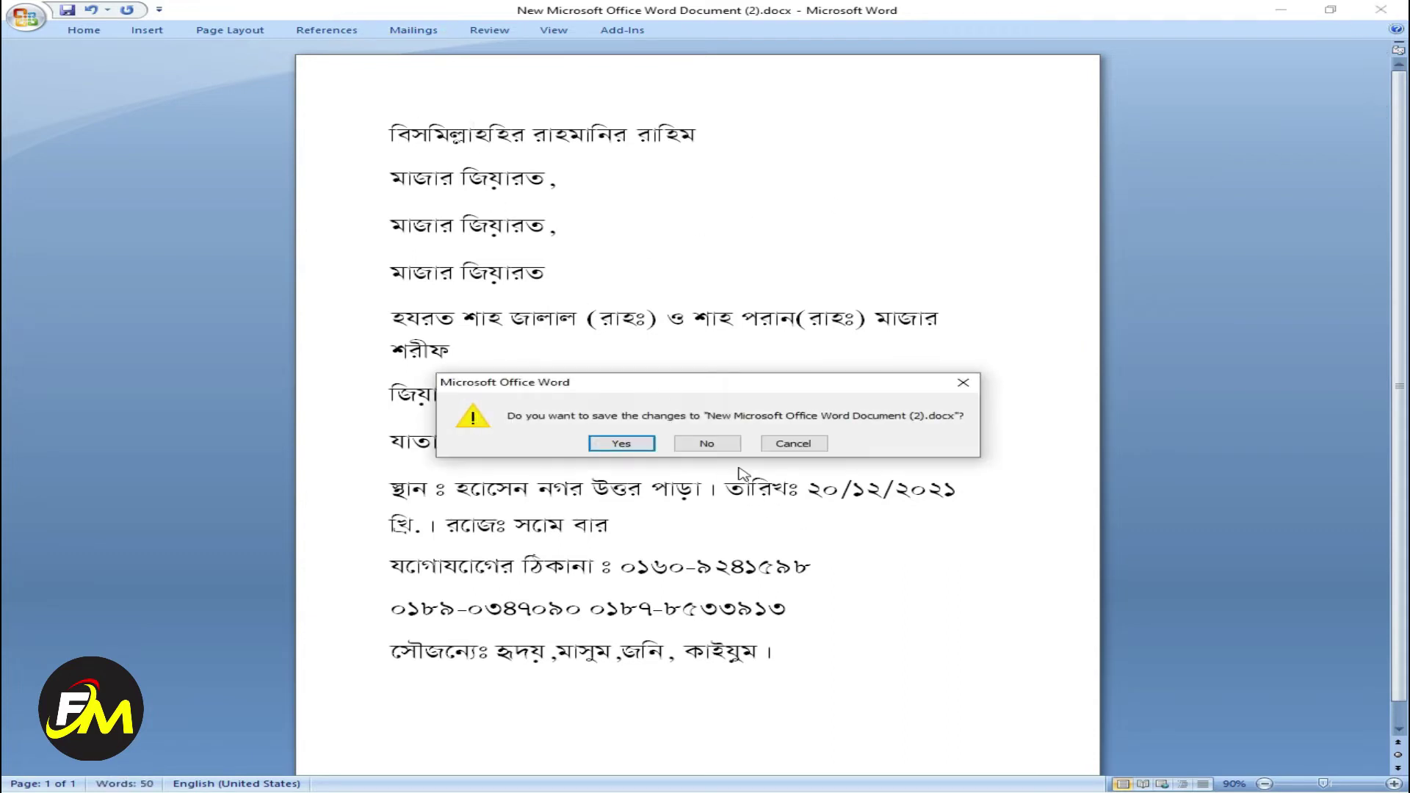
click(707, 444)
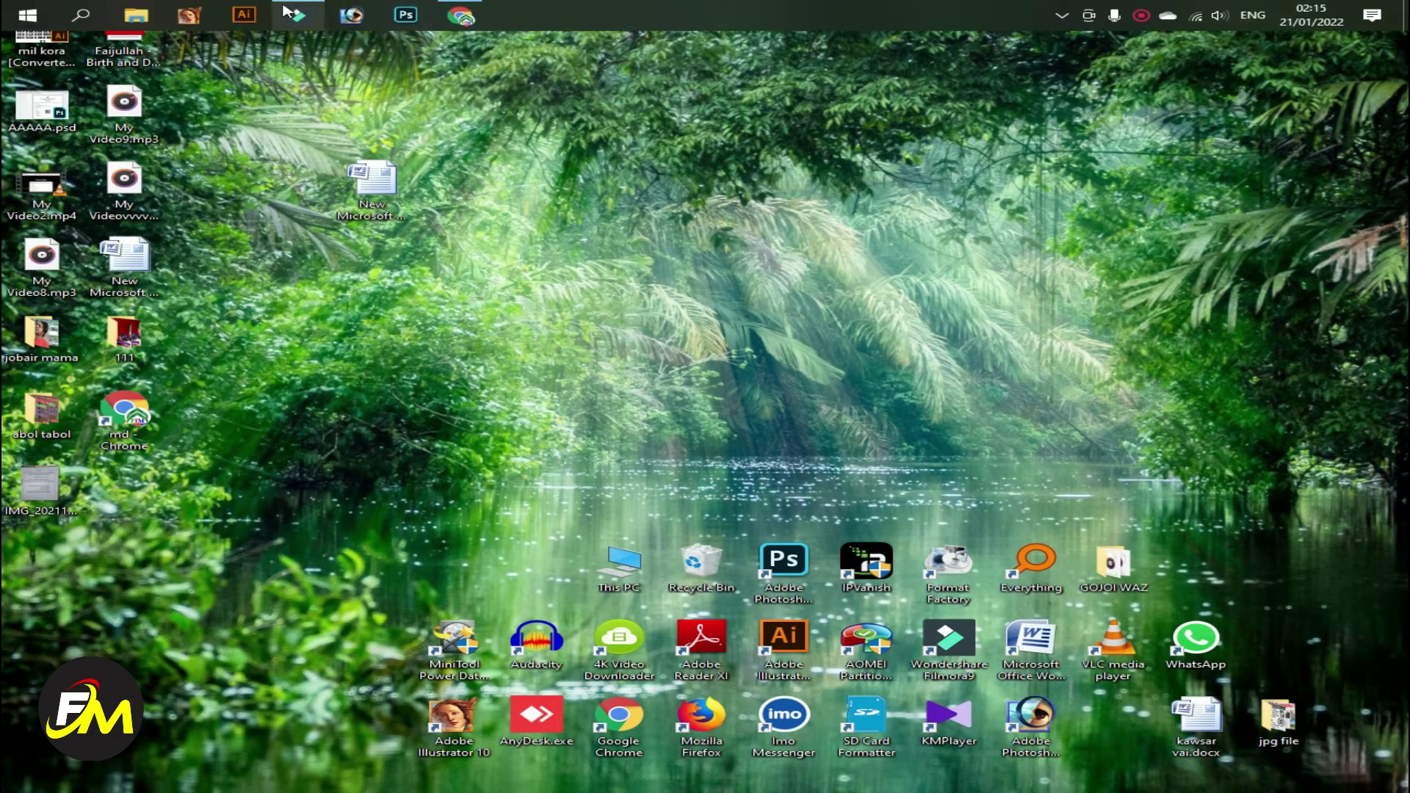
click(188, 14)
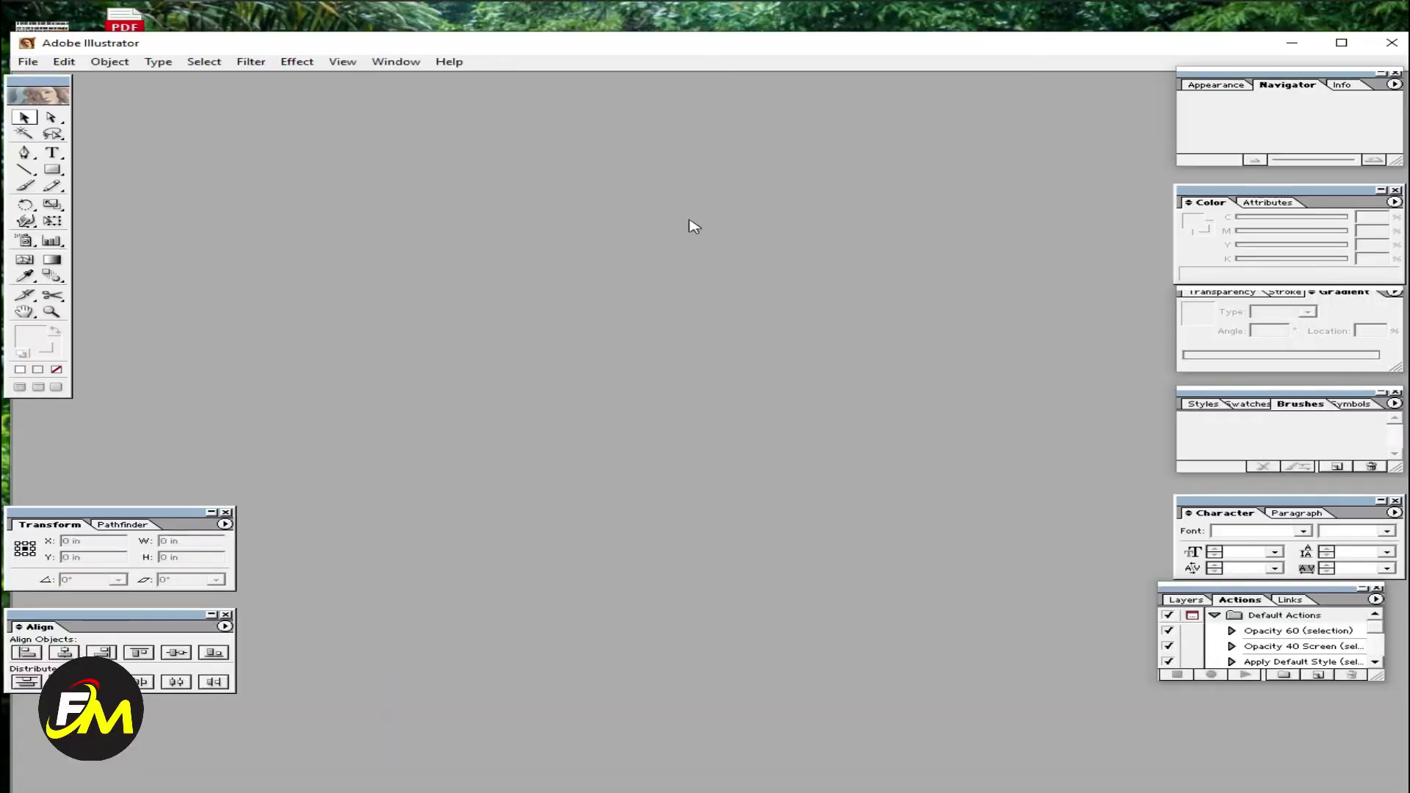
Start a maximized new A4 document and place a type insertion point on the artboard
click(28, 62)
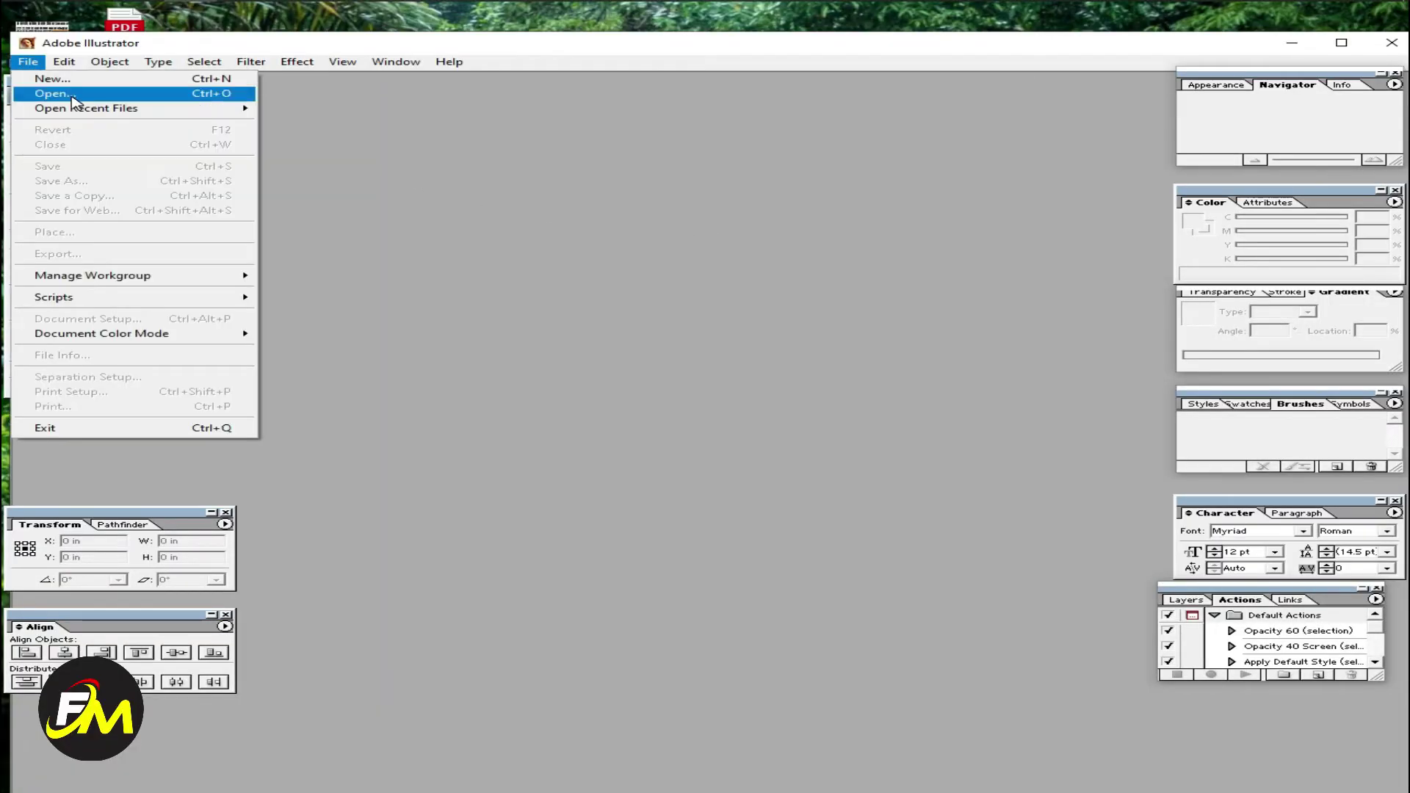
click(220, 78)
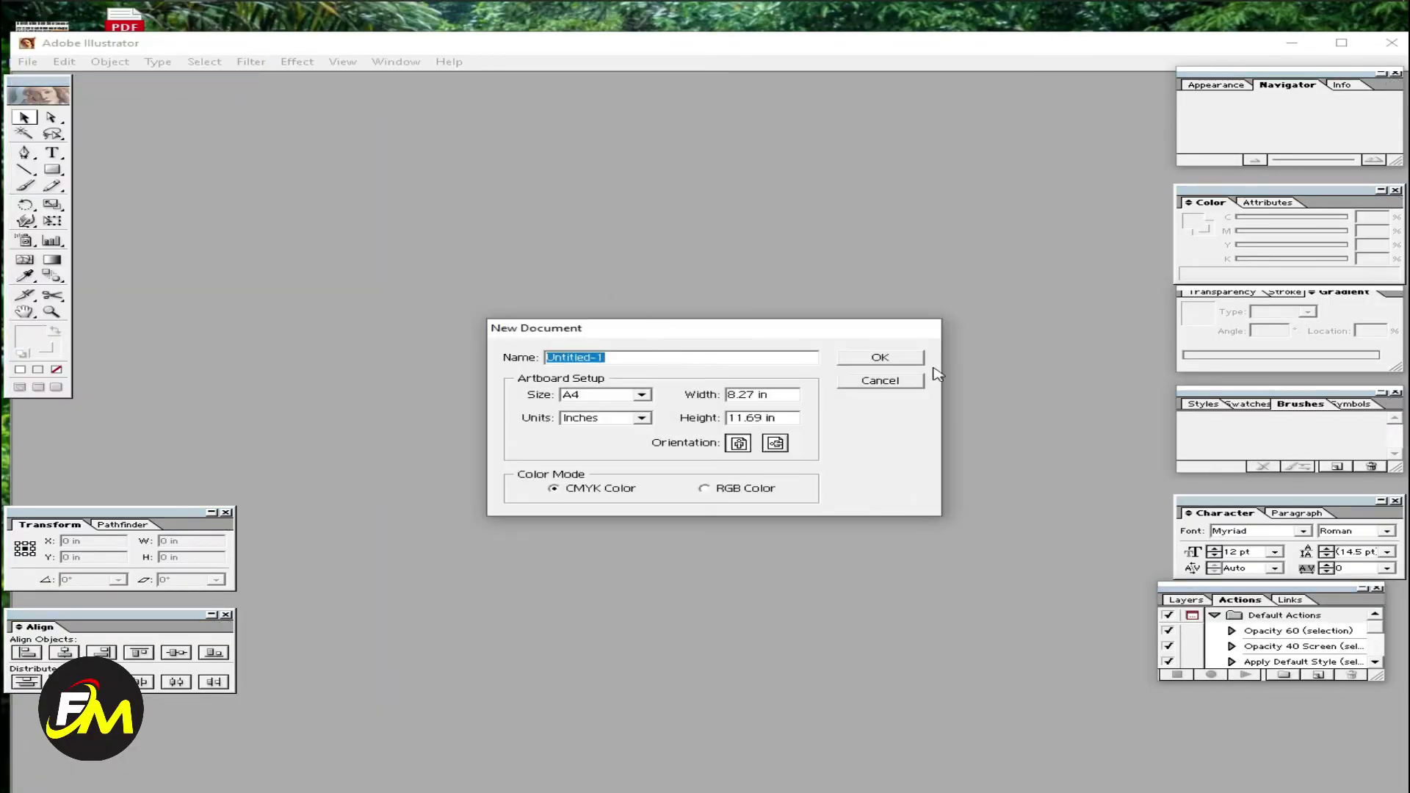
click(888, 358)
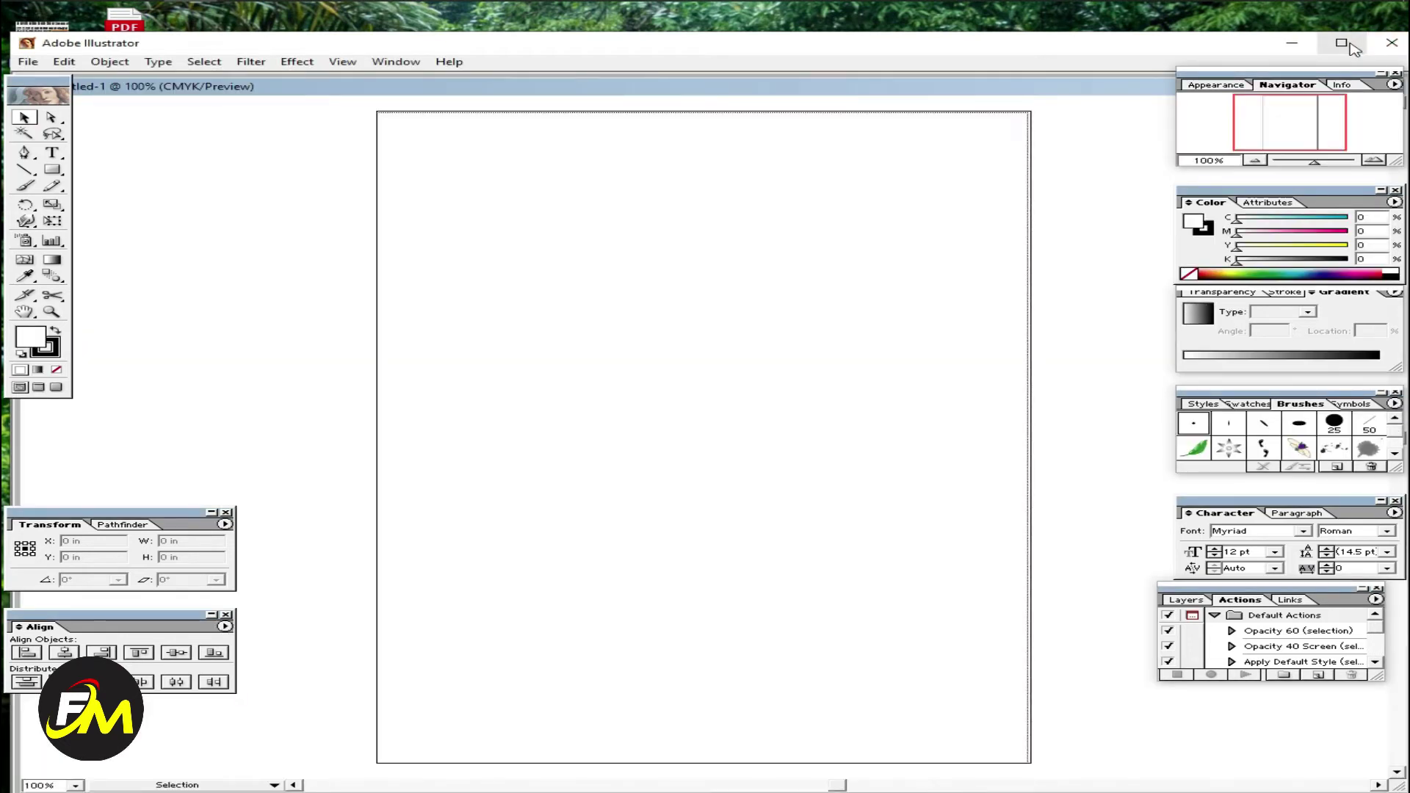
click(1342, 43)
double_click(1037, 55)
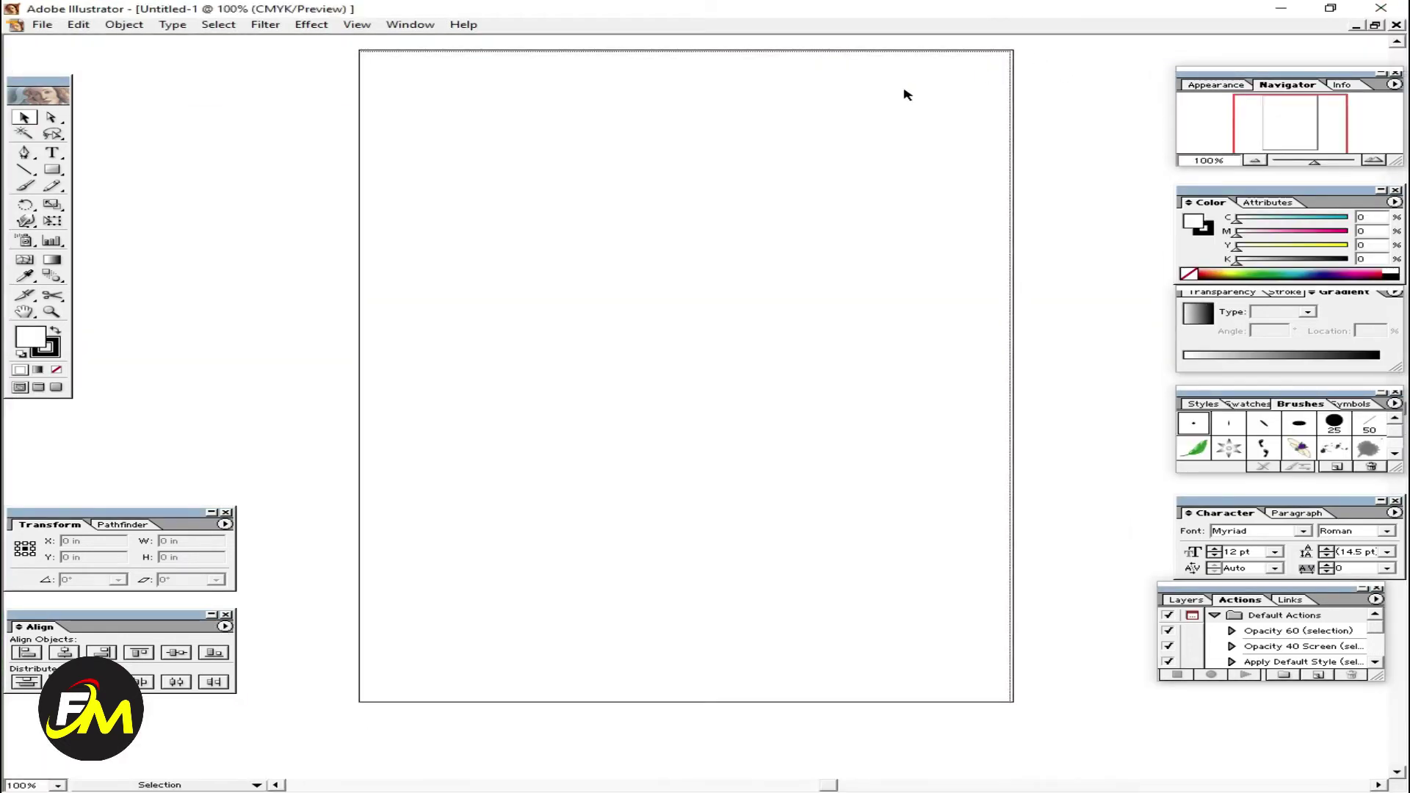
click(52, 152)
click(395, 188)
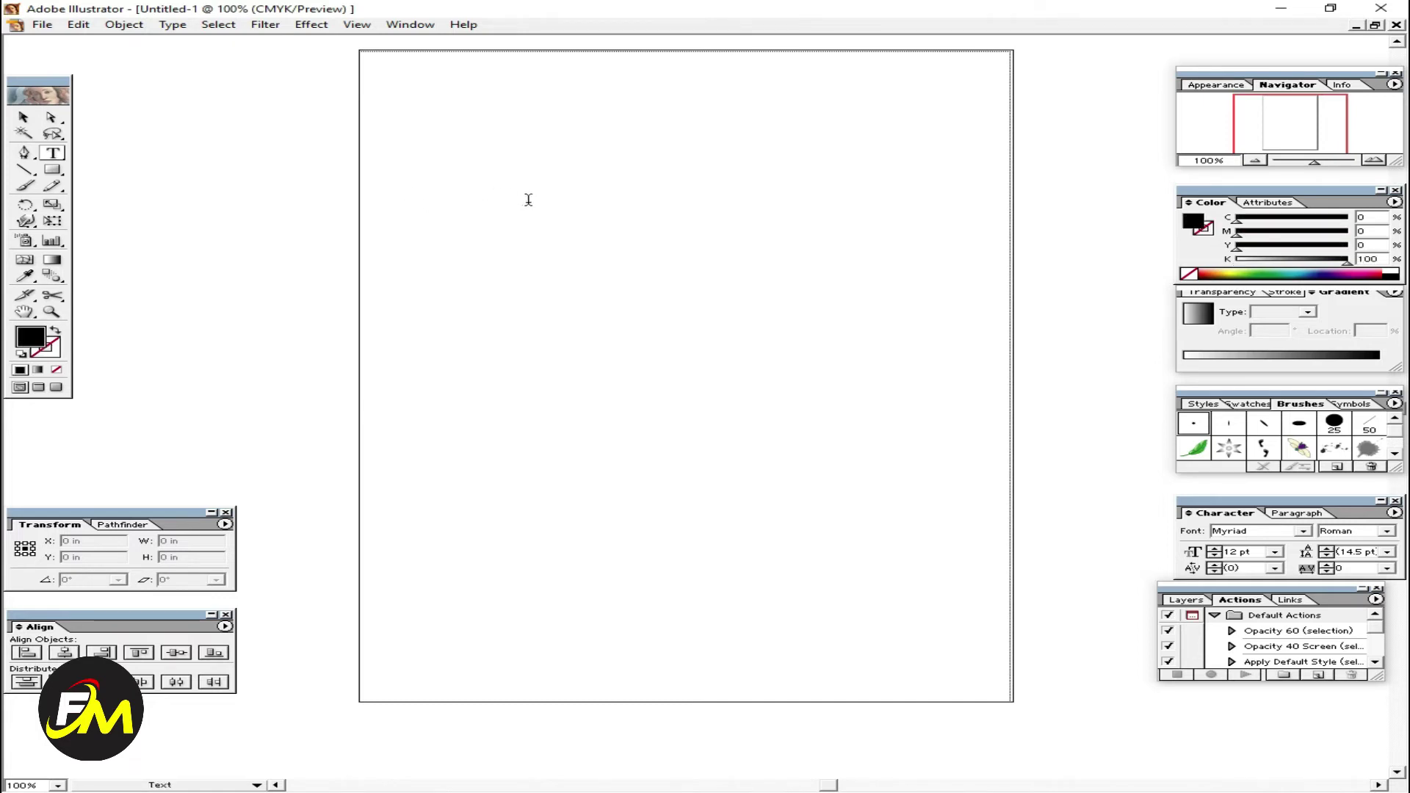
Set the font to SutonnyMJ, zoom to 150% and paste the Bengali notice text
click(1305, 539)
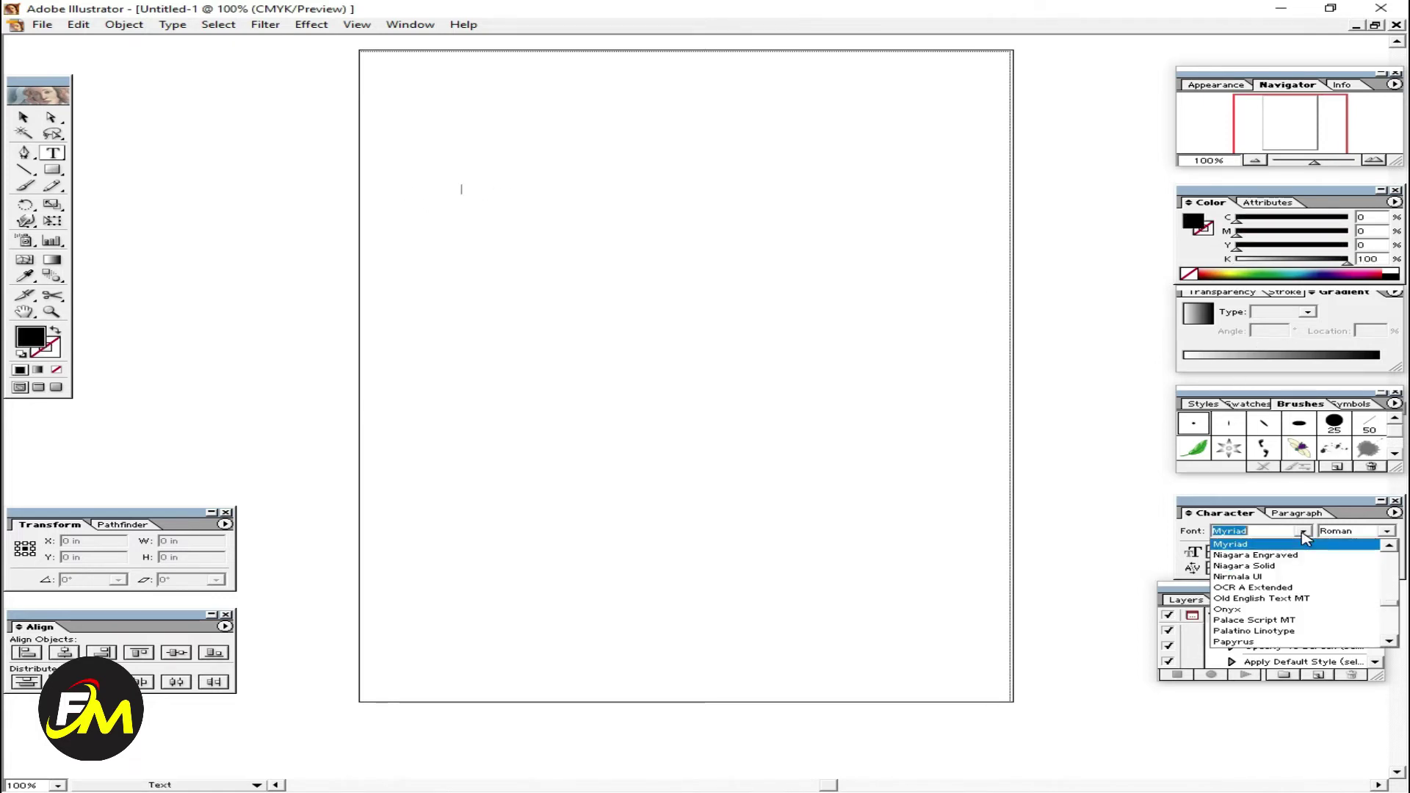
scroll(1302, 564, up, 3)
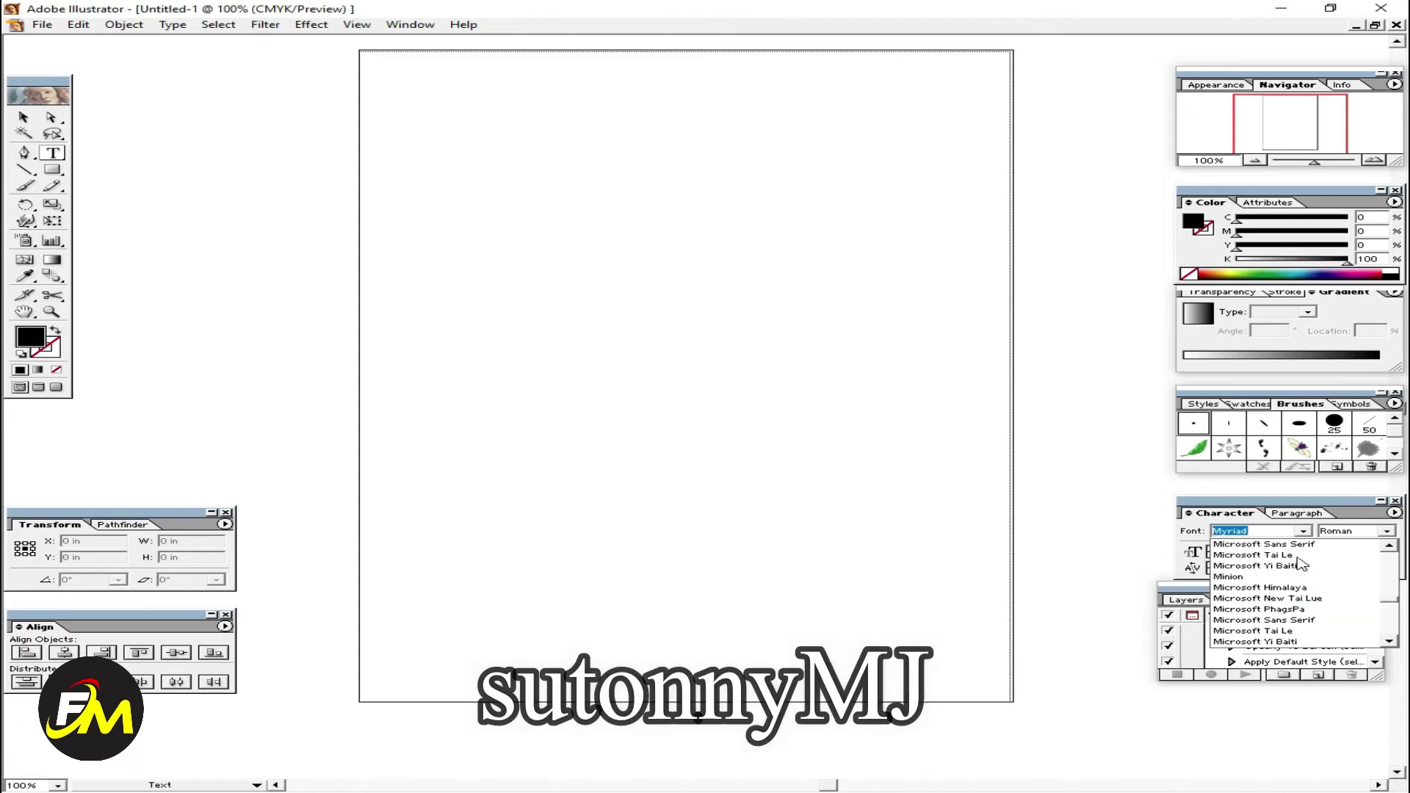
scroll(1302, 564, up, 2)
scroll(1297, 558, up, 2)
scroll(1293, 552, up, 2)
scroll(1287, 547, up, 2)
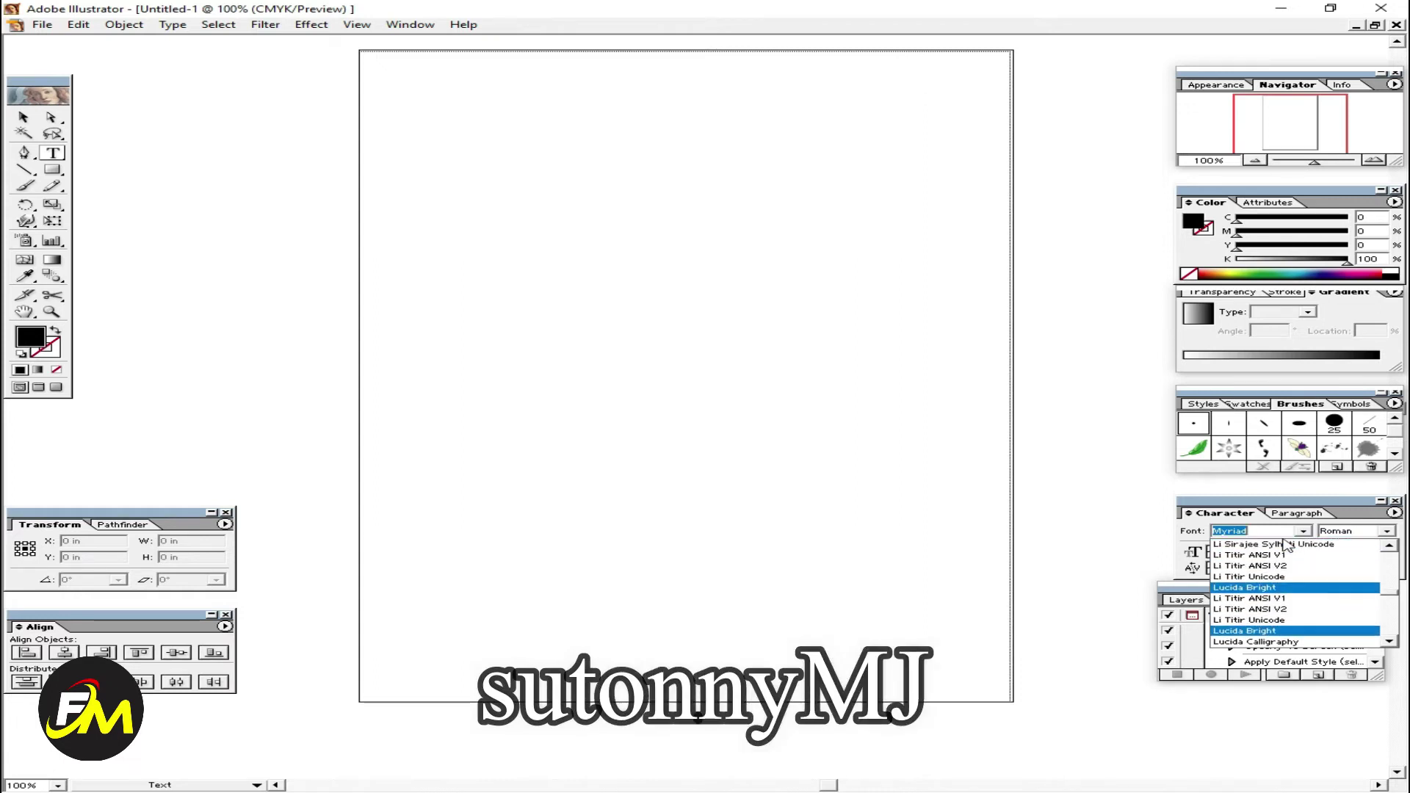
click(1261, 529)
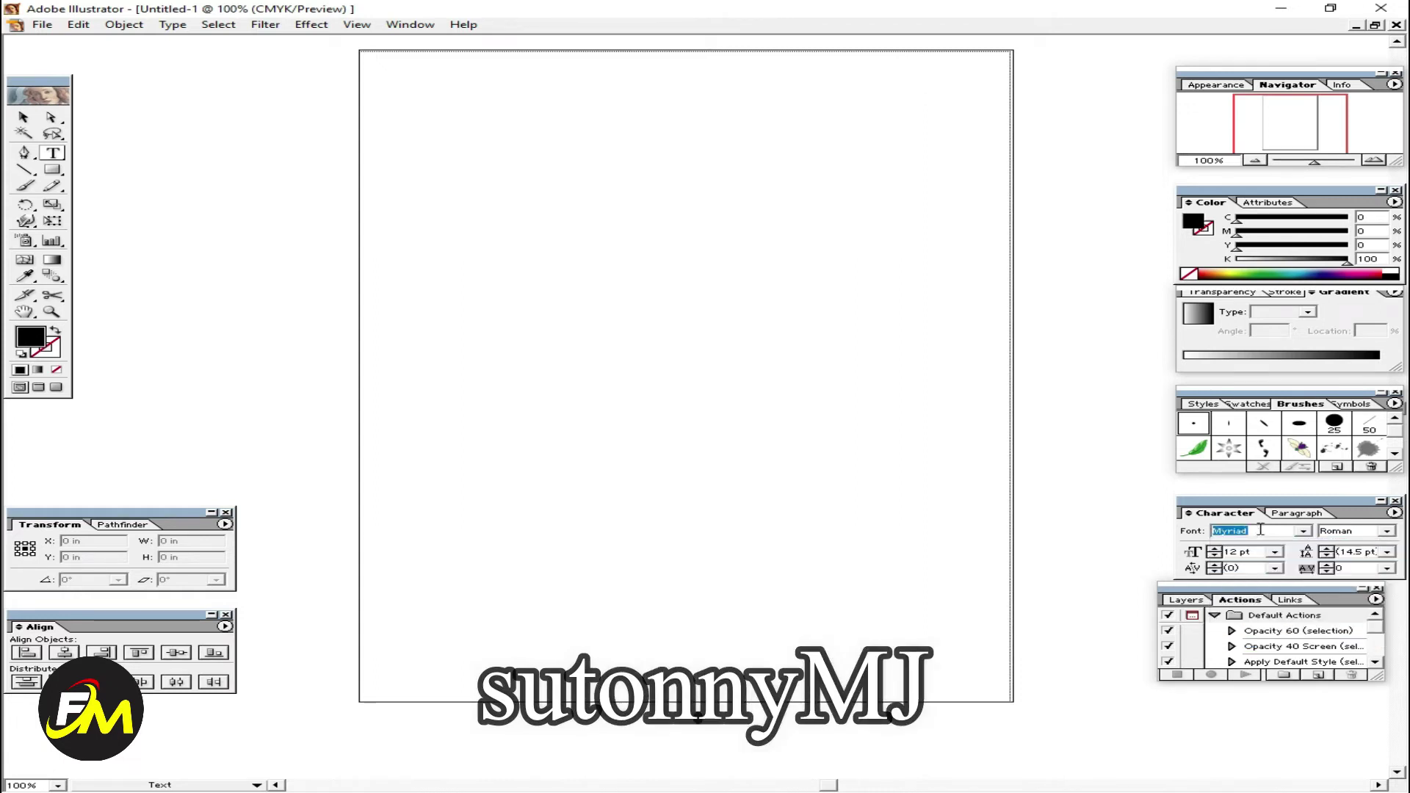
text(S)
text(utonnyMJ)
key(Return)
key(ctrl+equal)
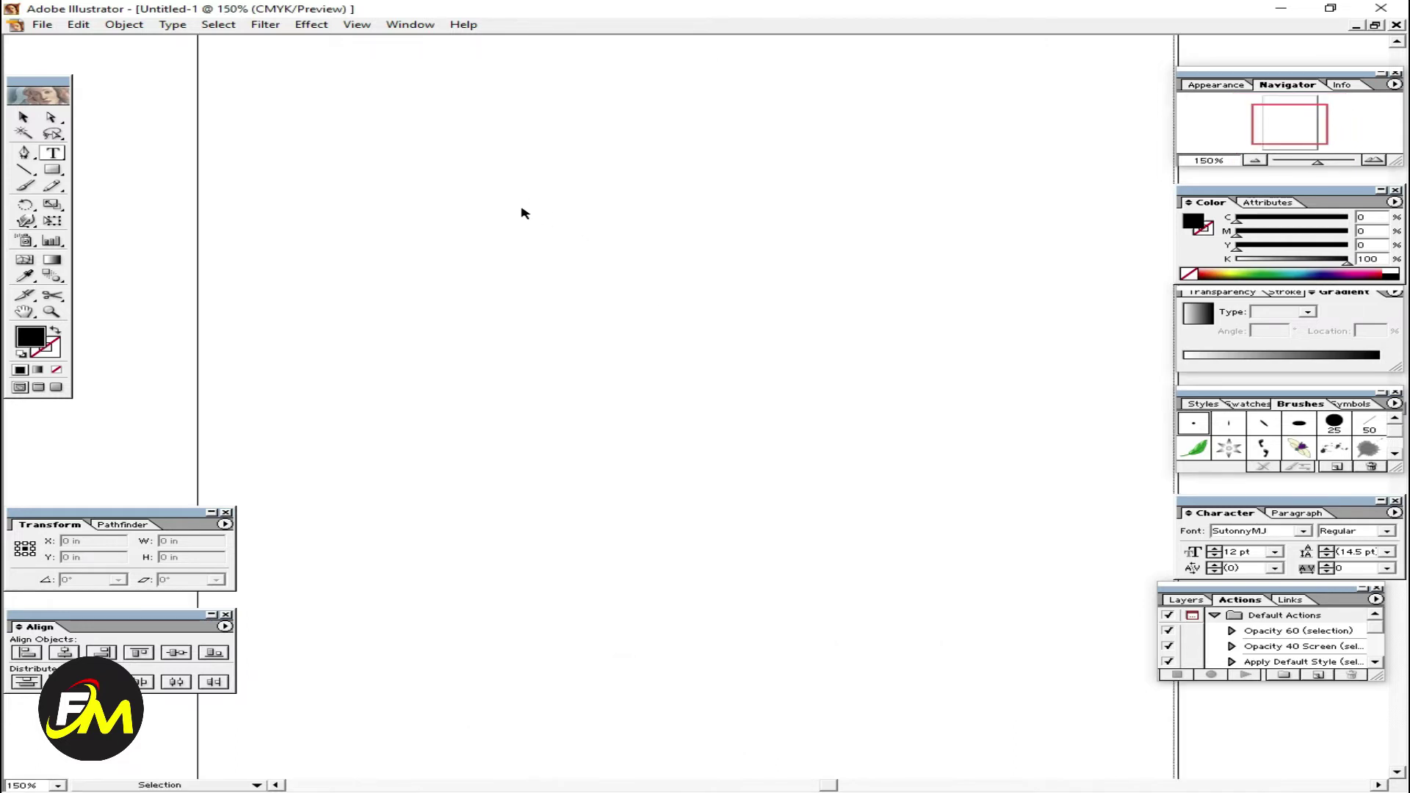
key(ctrl+v)
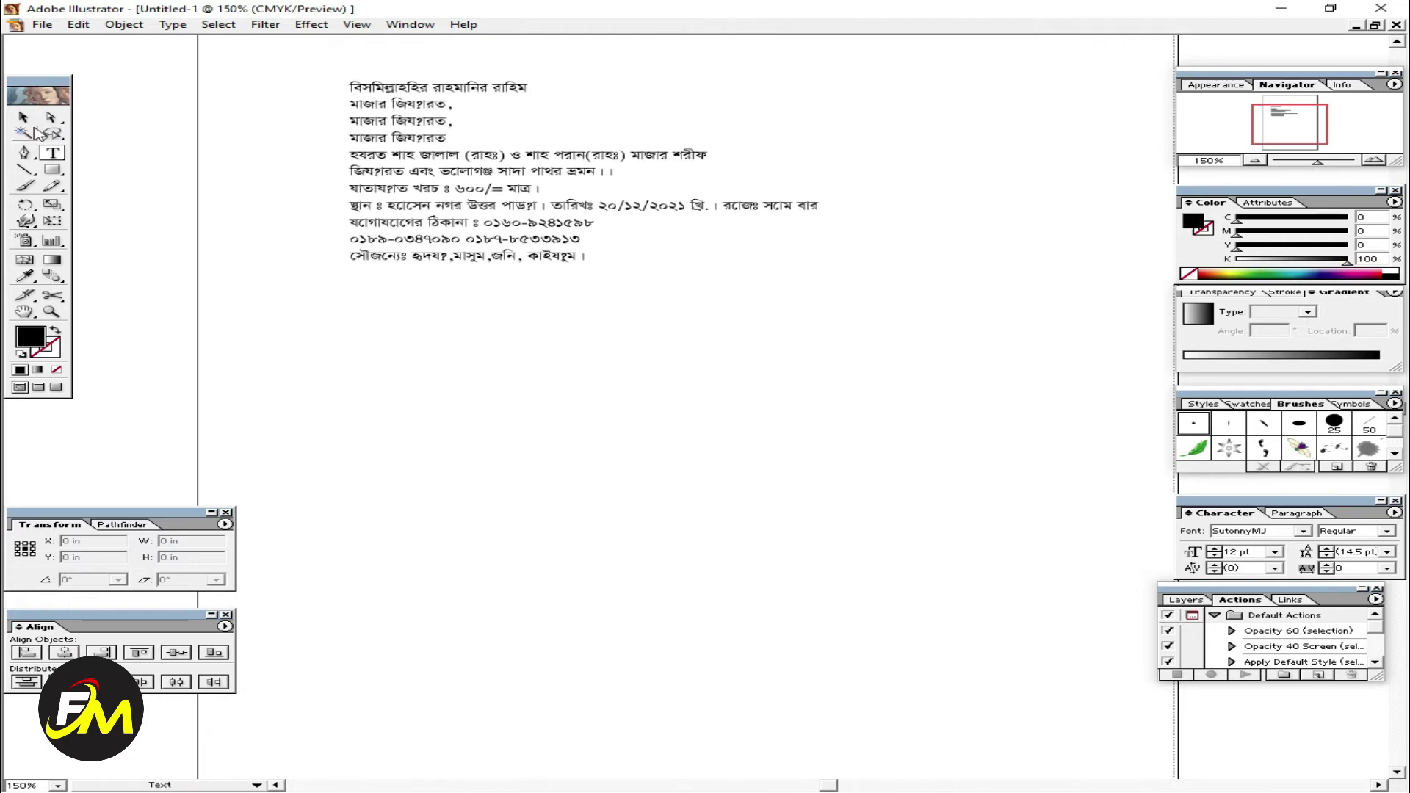
Enlarge the notice text to about 20 pt, centre-align its lines, and move it to the artboard centre
click(23, 118)
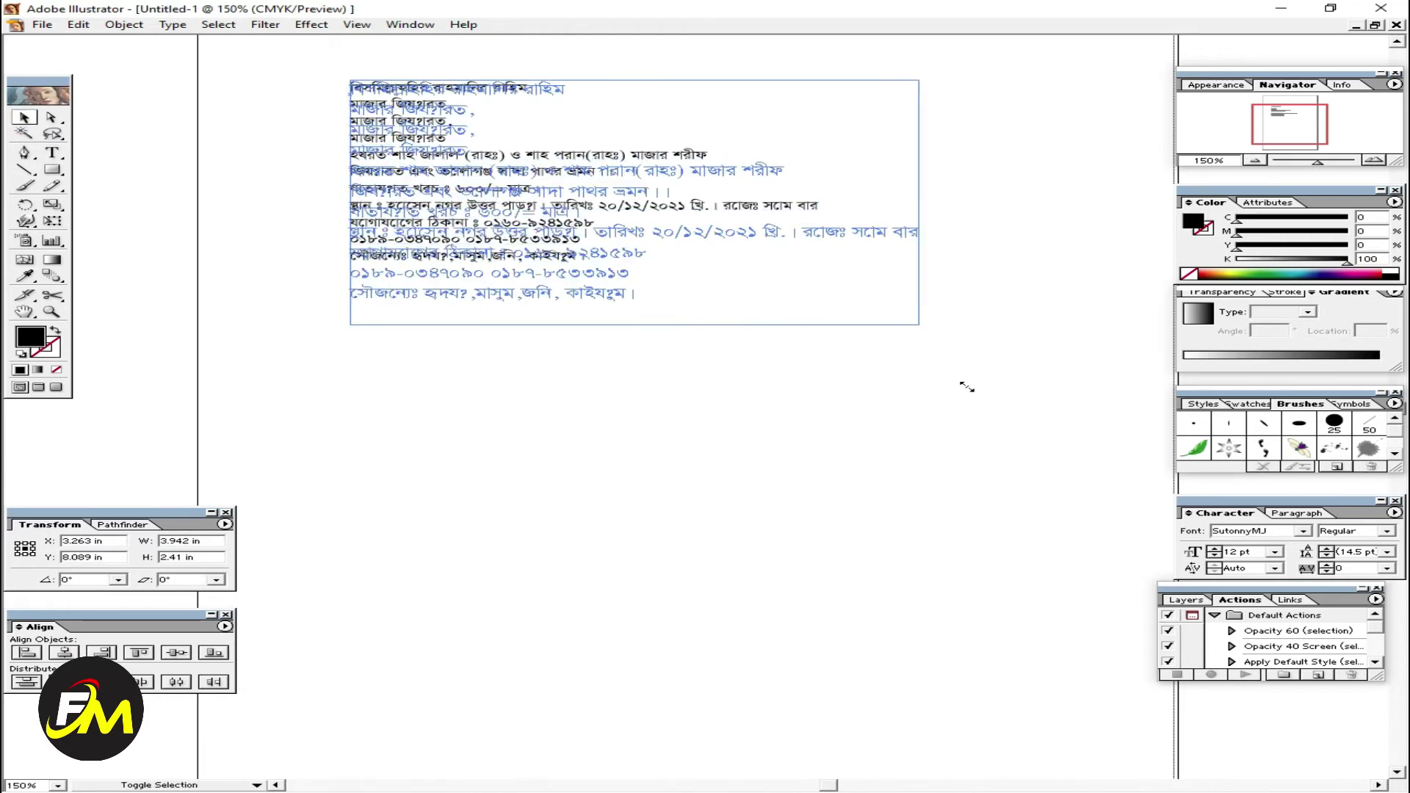
drag(819, 280, 1132, 413)
drag(556, 270, 519, 315)
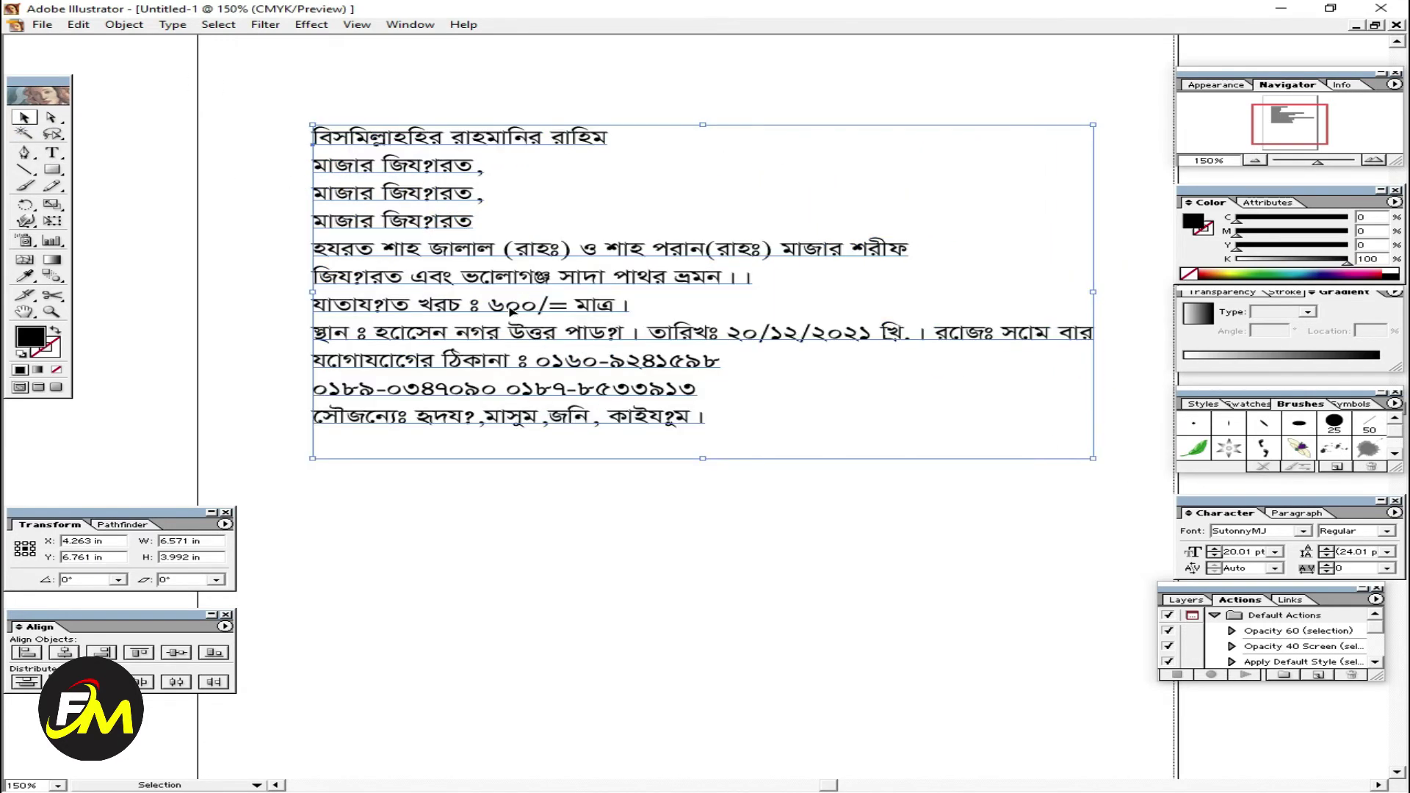
key(ctrl+shift+c)
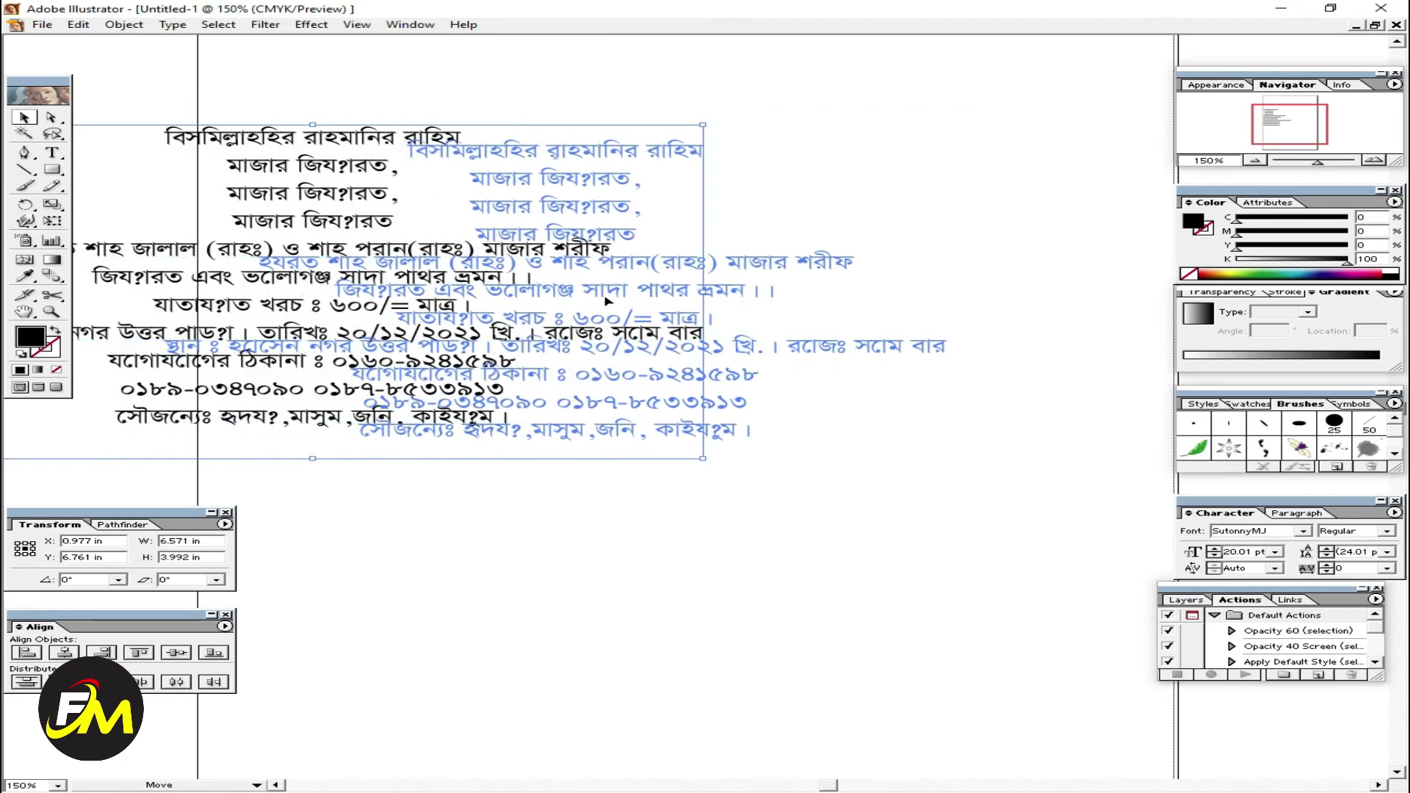
mouse_move(452, 173)
mouse_down()
mouse_move(638, 198)
mouse_move(607, 193)
mouse_up()
Retype the broken word on the second line so it reads মাজার জিয়ারত
key(t)
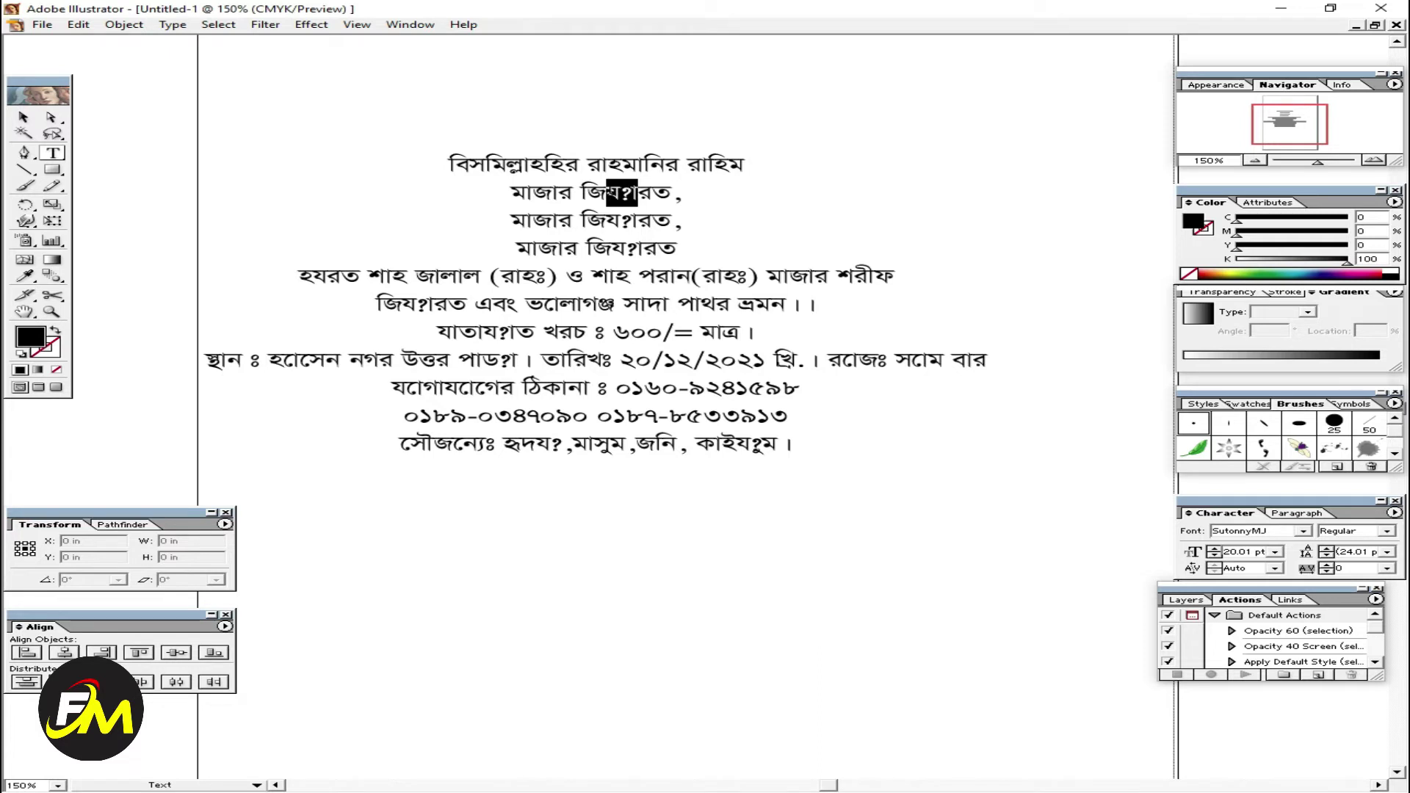
text(ড়)
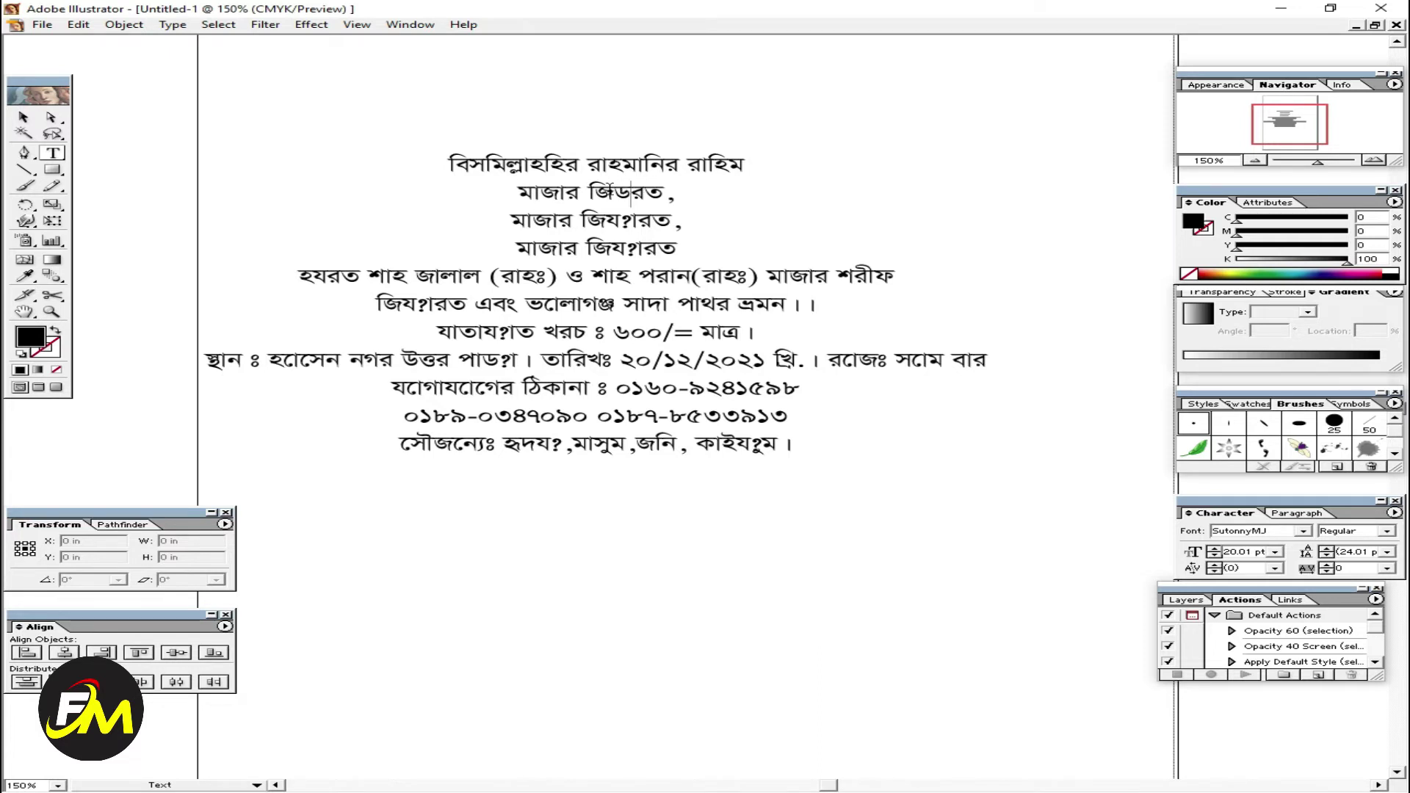
key(BackSpace)
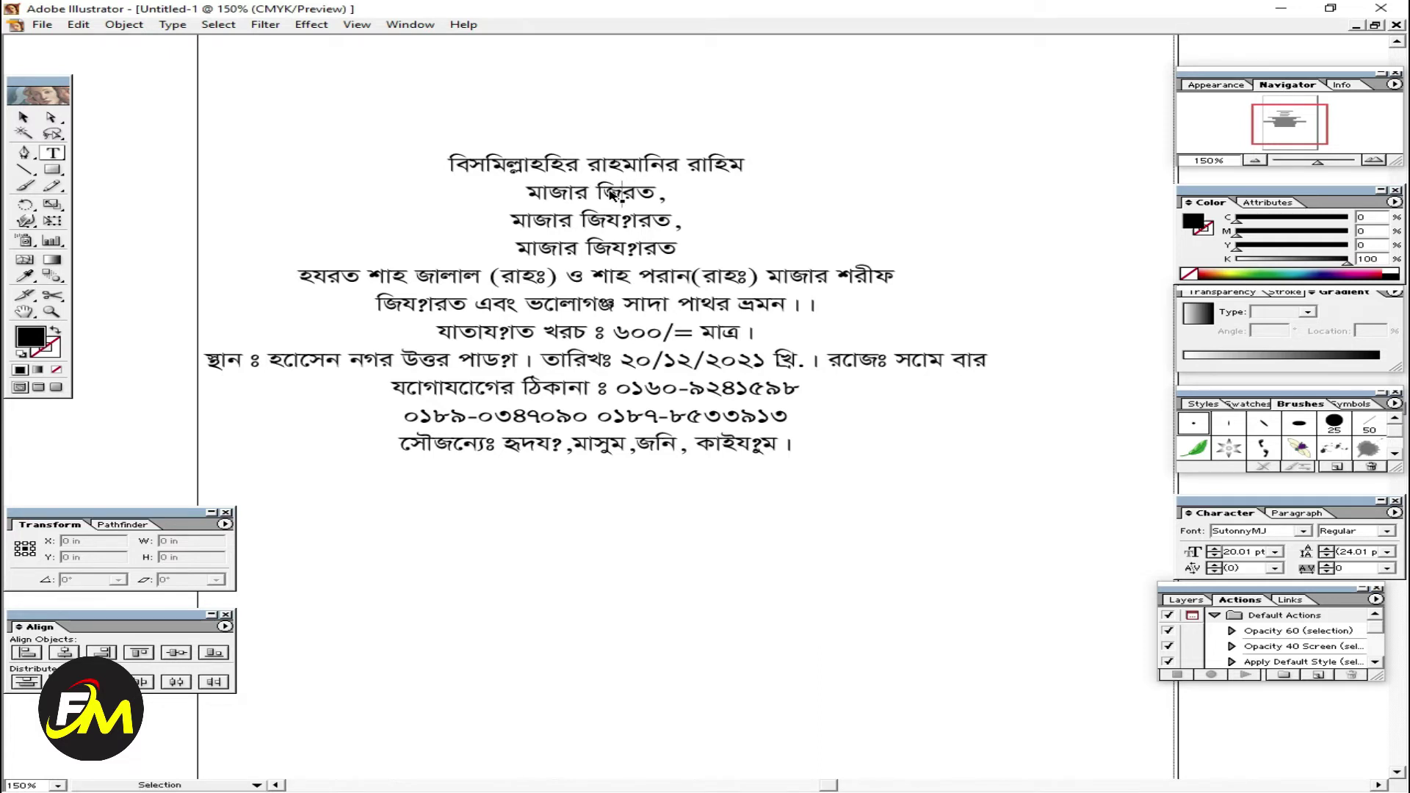
text(য়র)
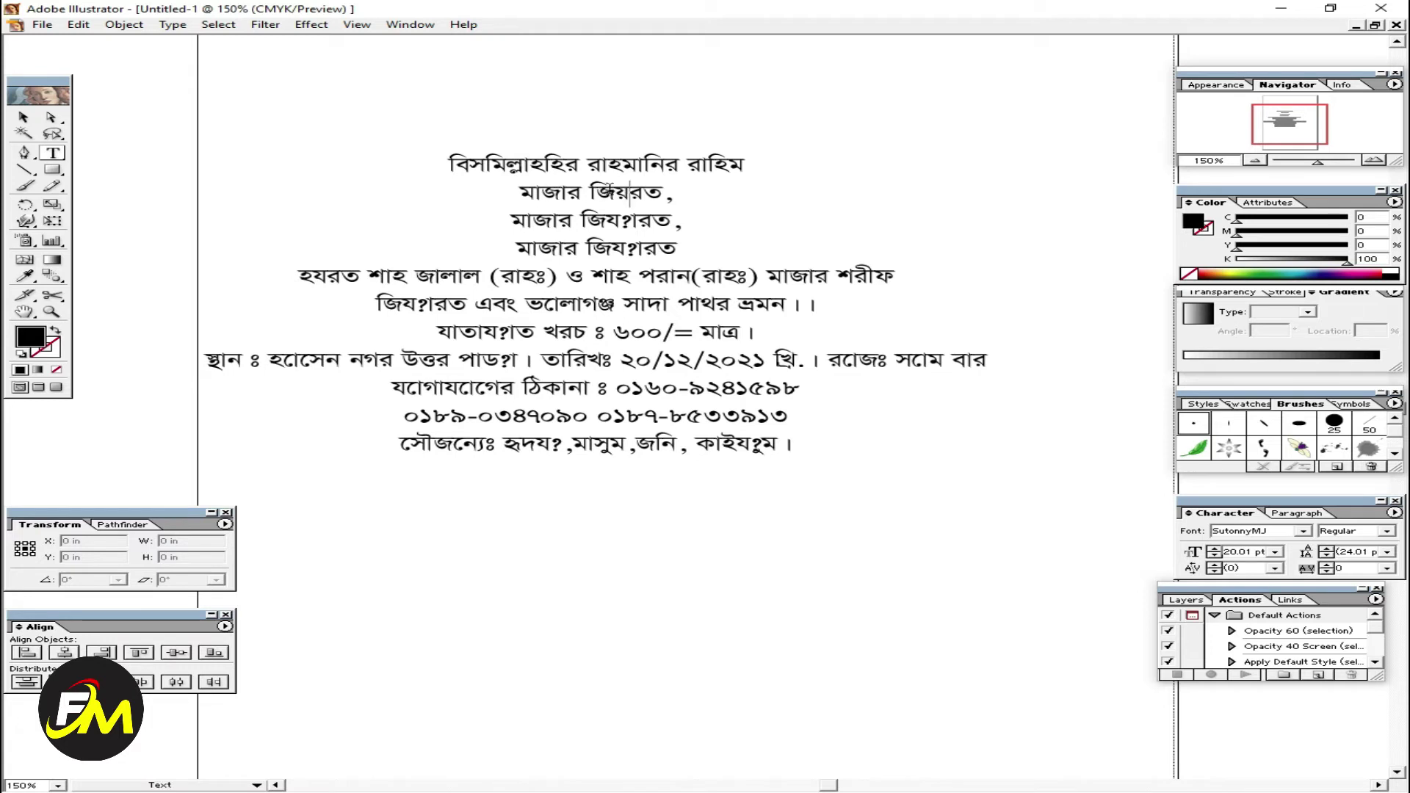
text(ি)
key(BackSpace)
text(া)
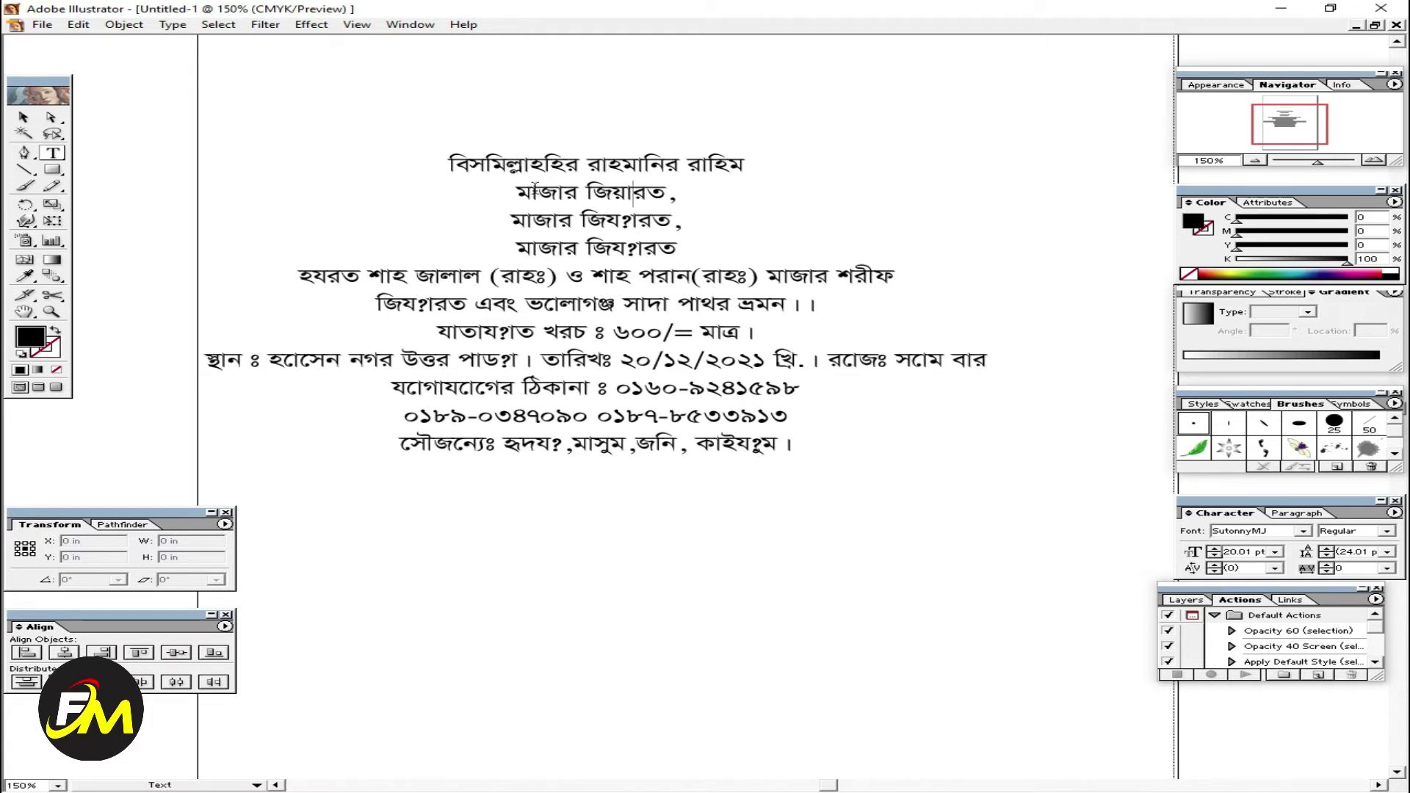
Replace the broken third and fourth lines with the corrected মাজার জিয়ারত line
mouse_move(519, 193)
mouse_down()
mouse_move(665, 195)
mouse_move(488, 222)
mouse_up()
click(684, 221)
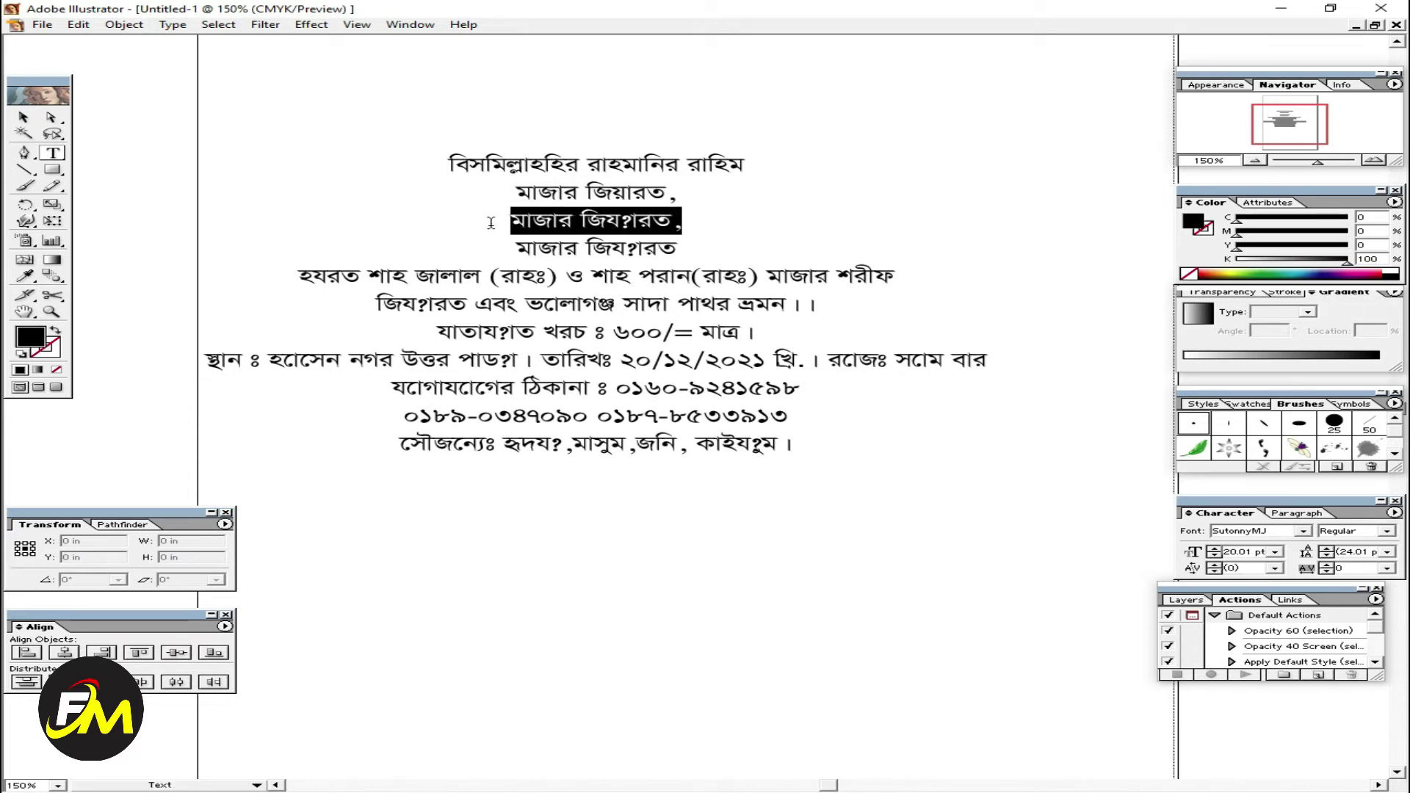
key(ctrl+v)
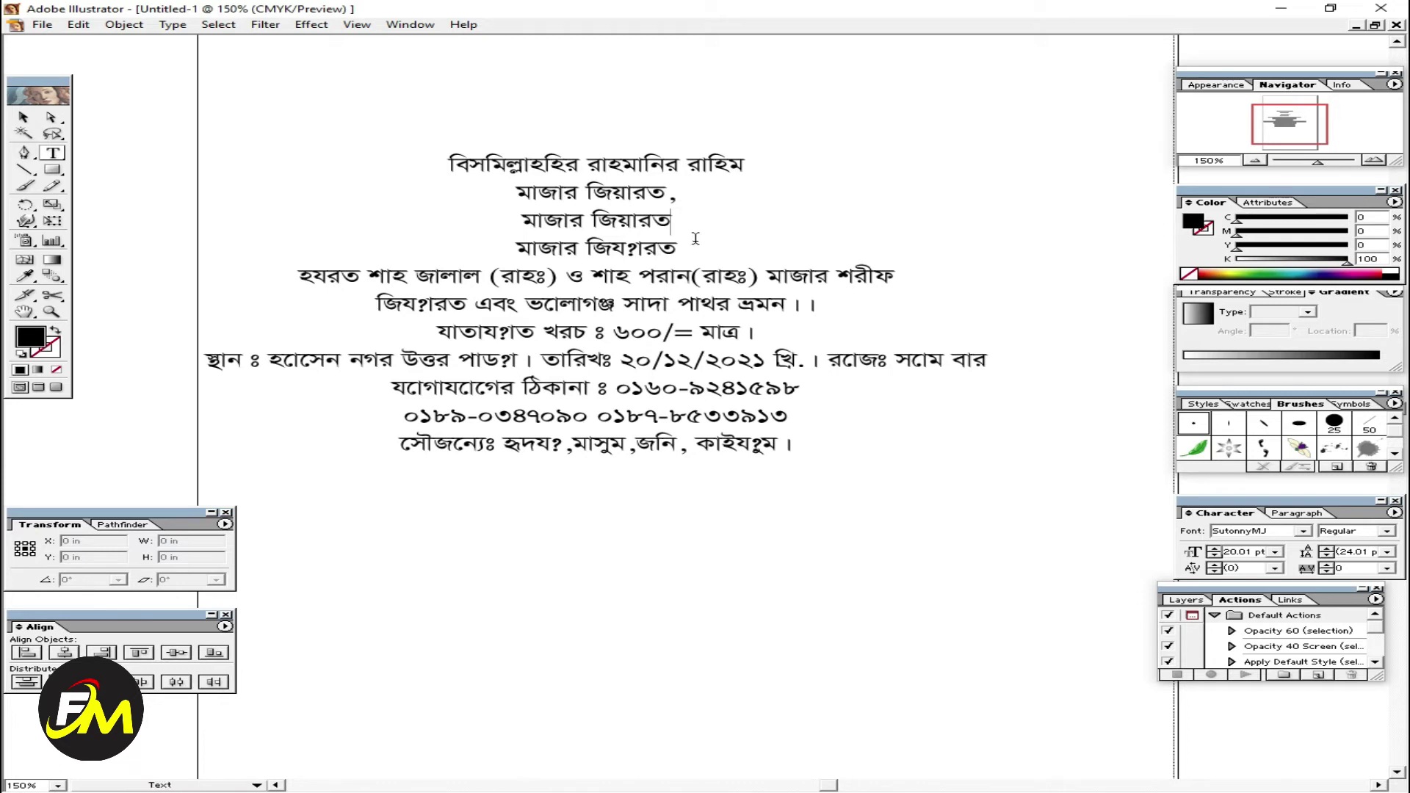
drag(680, 249, 503, 242)
key(ctrl+v)
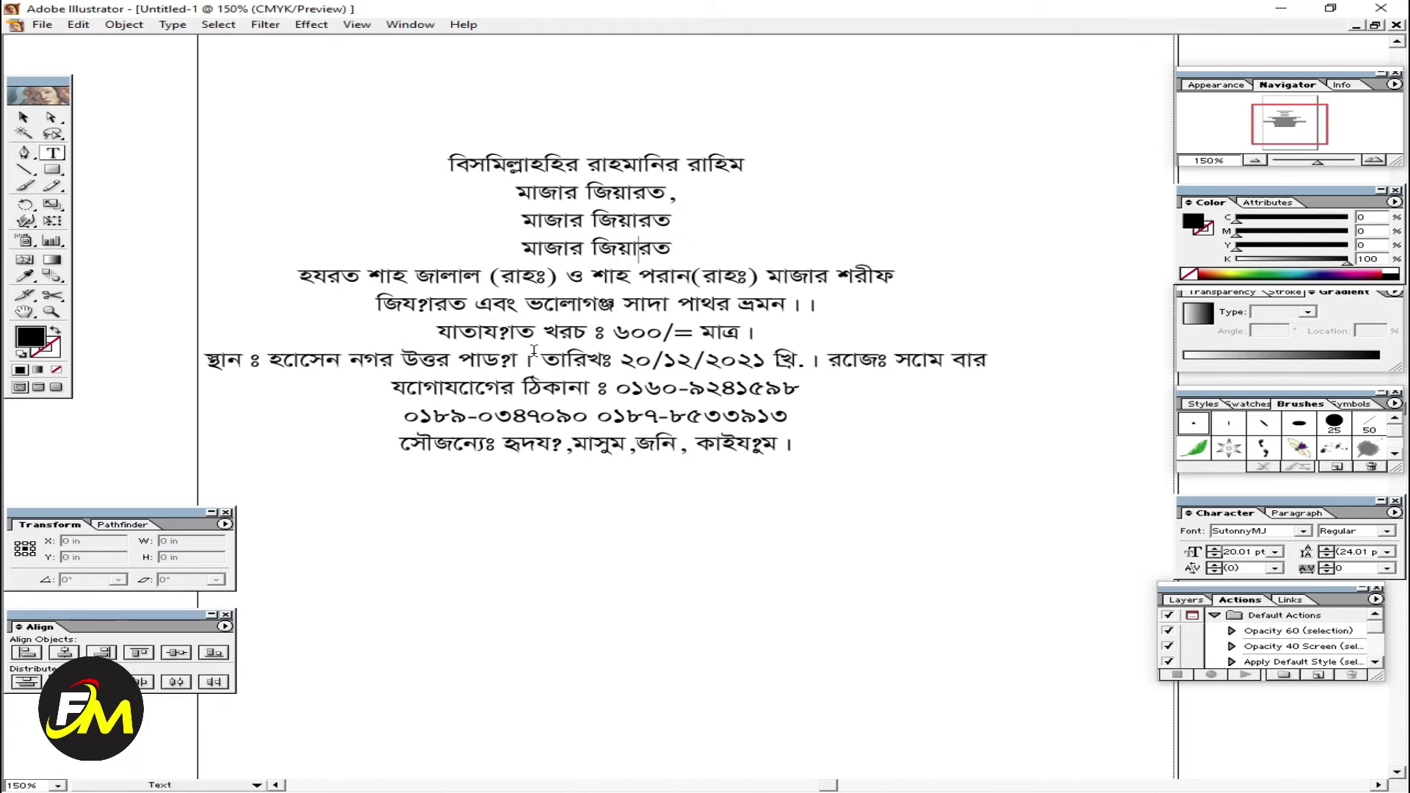
Repair the broken glyph and strip stray characters so the word reads যাতায়াত
drag(518, 332, 481, 332)
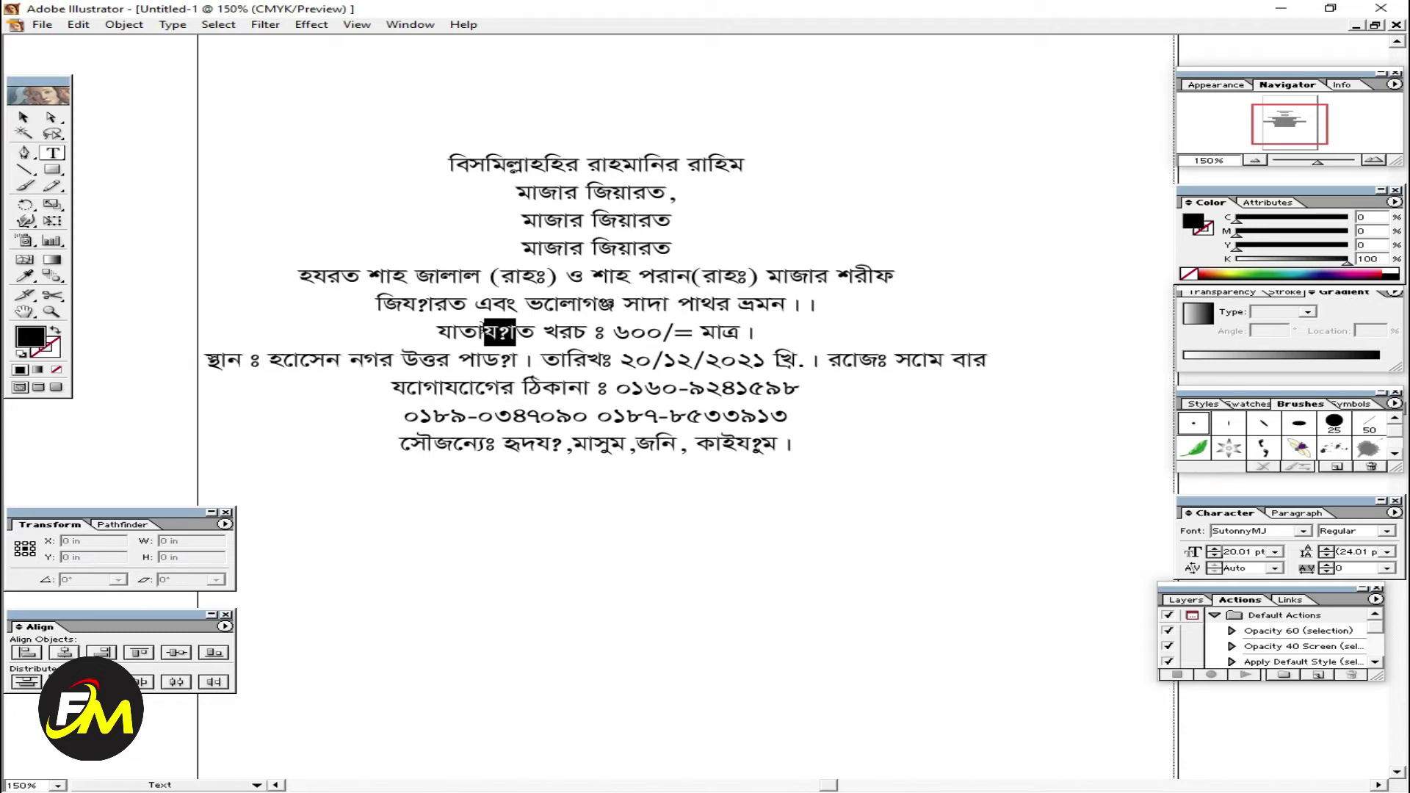
key(ctrl+v)
text(া)
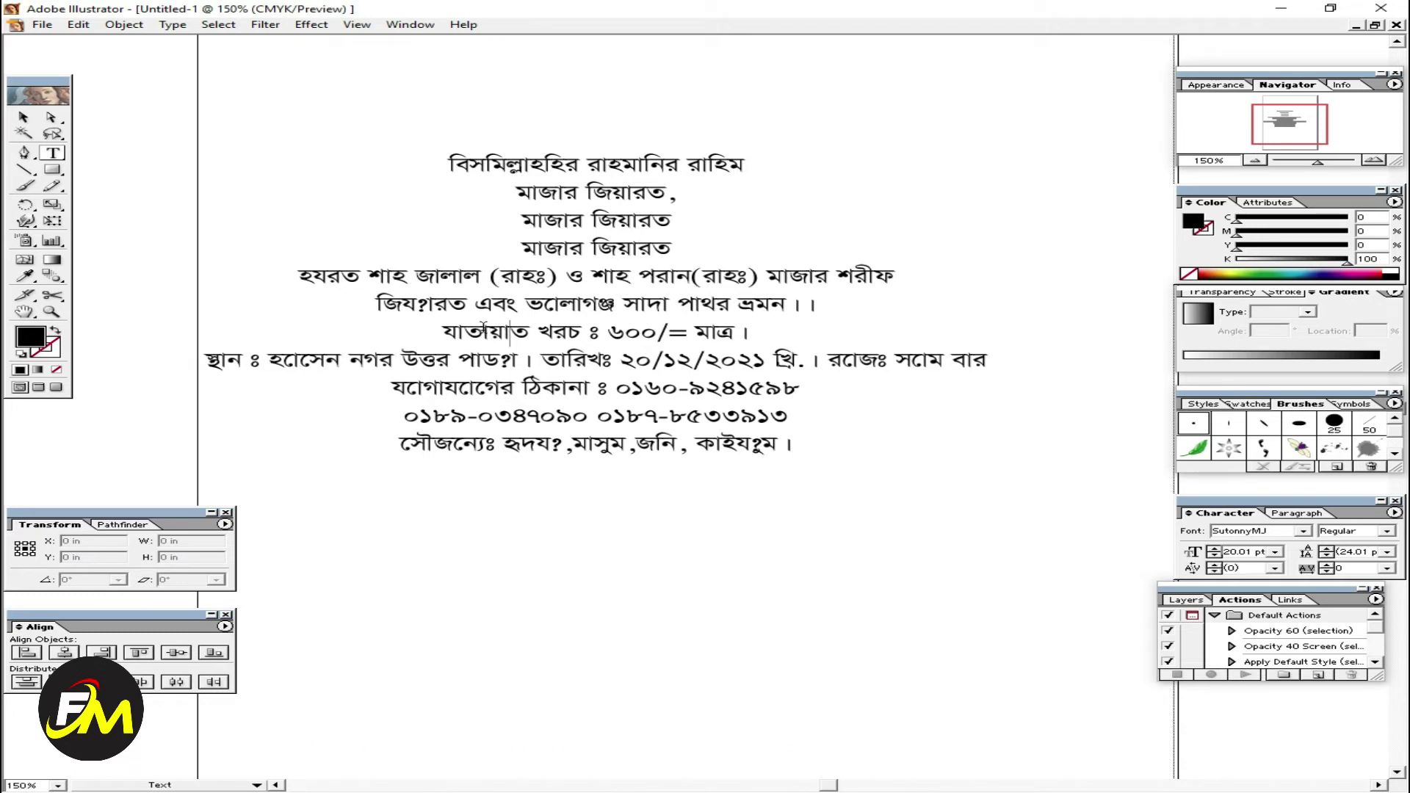
key(BackSpace)
text(ত)
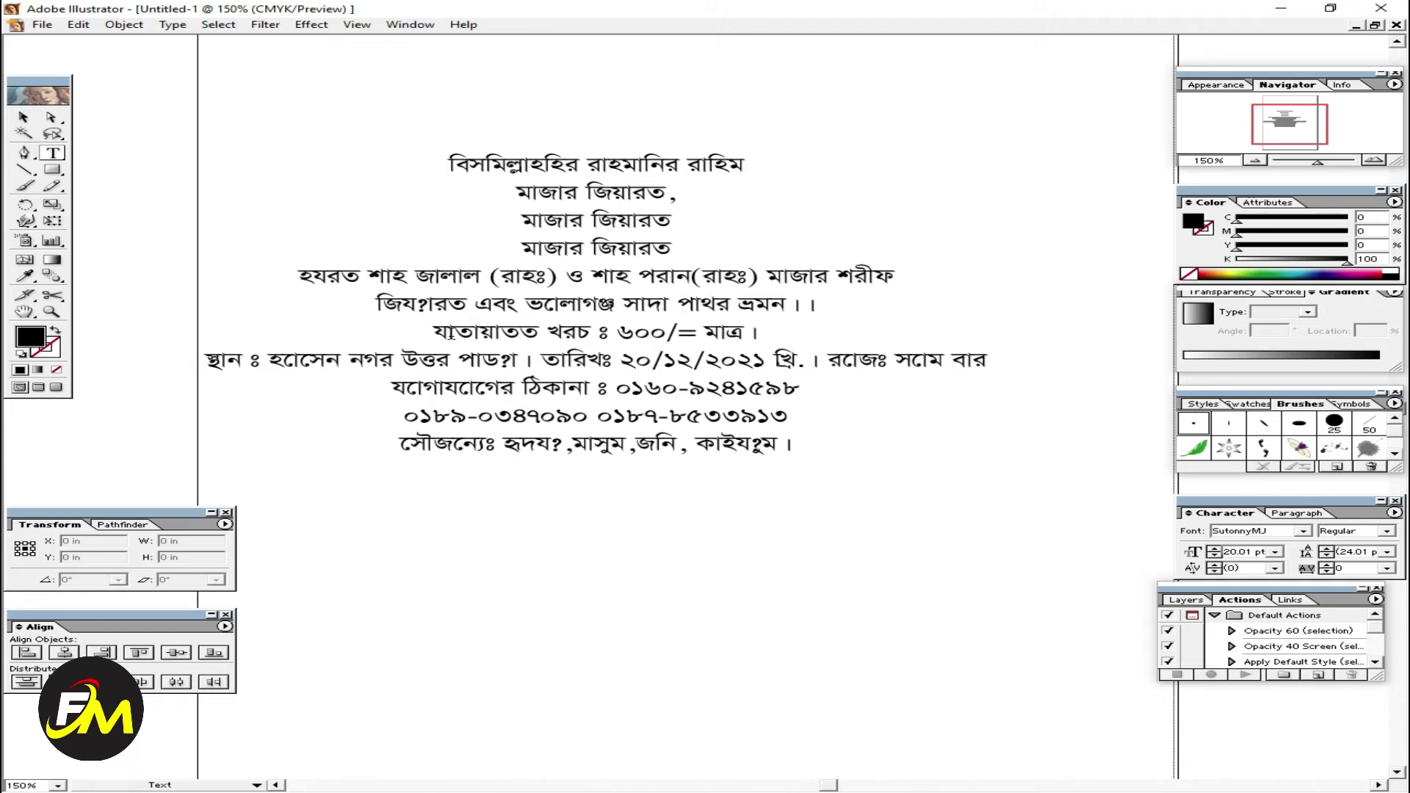
key(BackSpace)
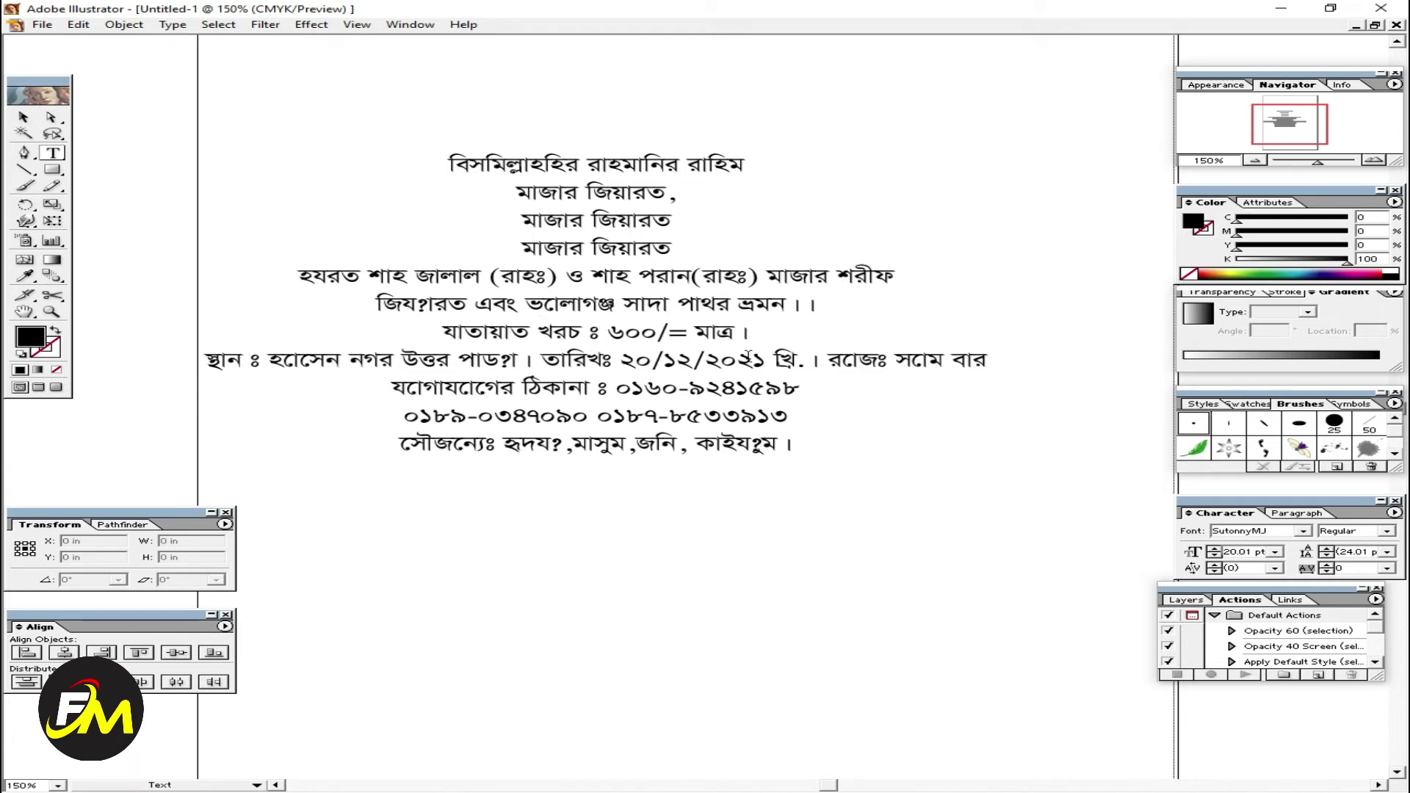
Retype the broken ড়া characters so the address word reads পাড়া
drag(519, 360, 483, 360)
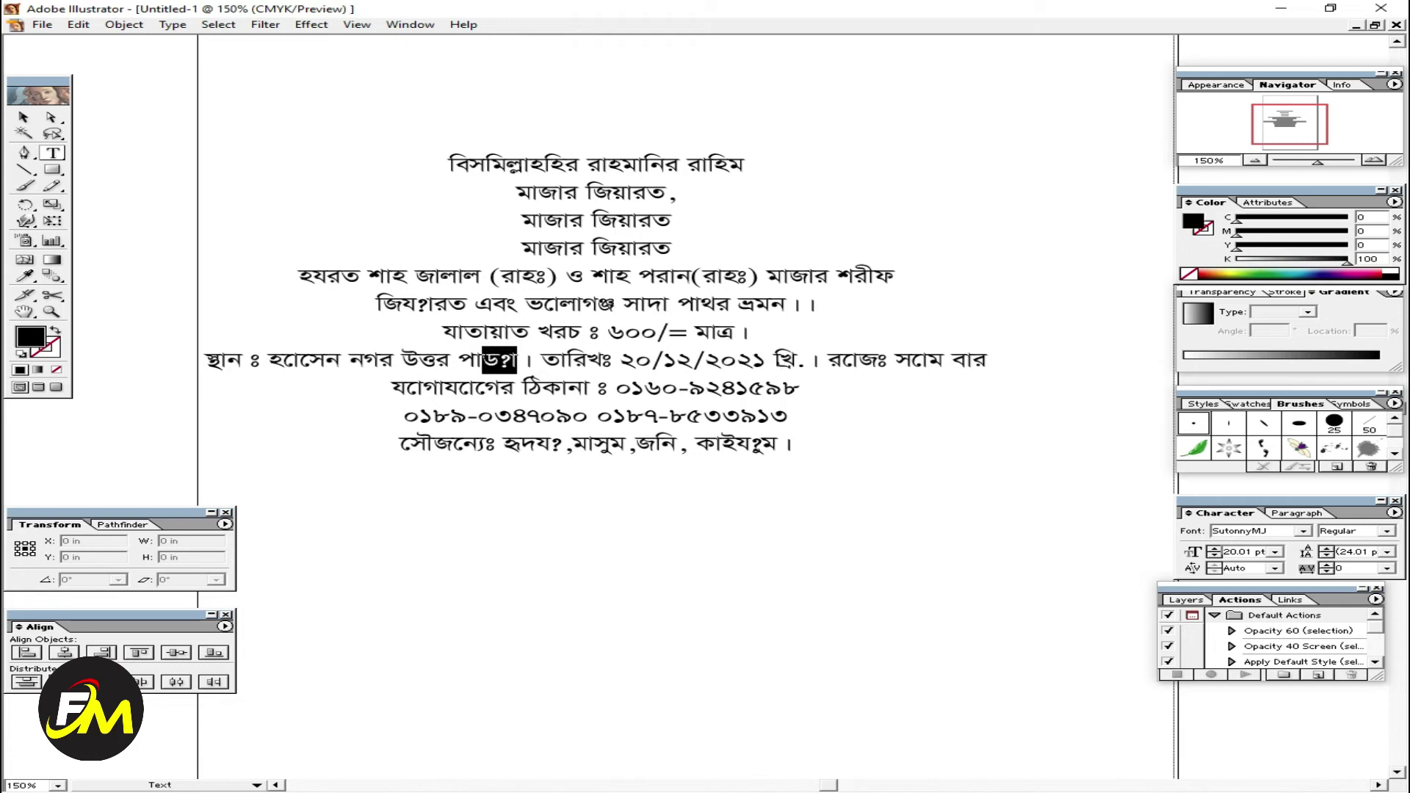
text(ড়)
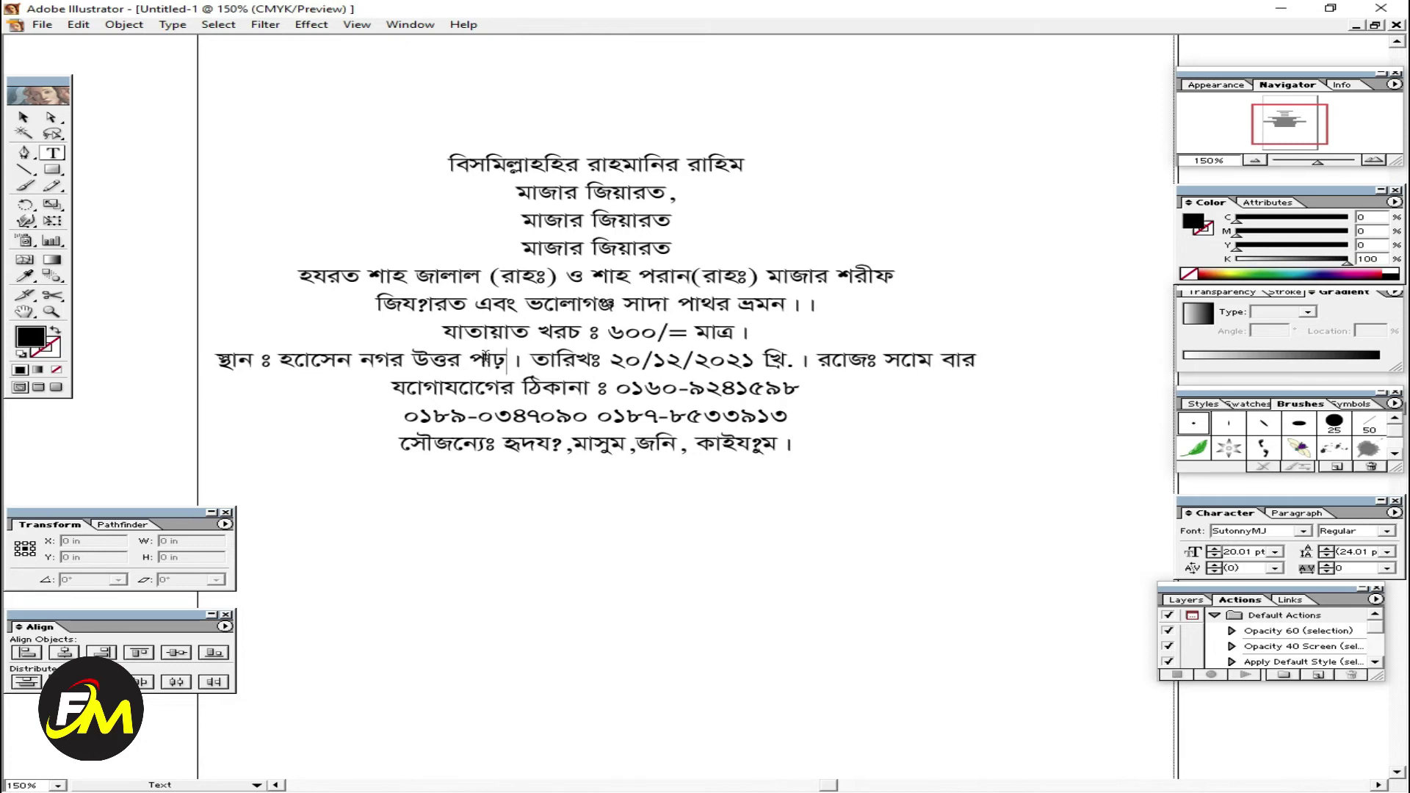
text(া)
key(BackSpace)
key(BackSpace)
text(ড়)
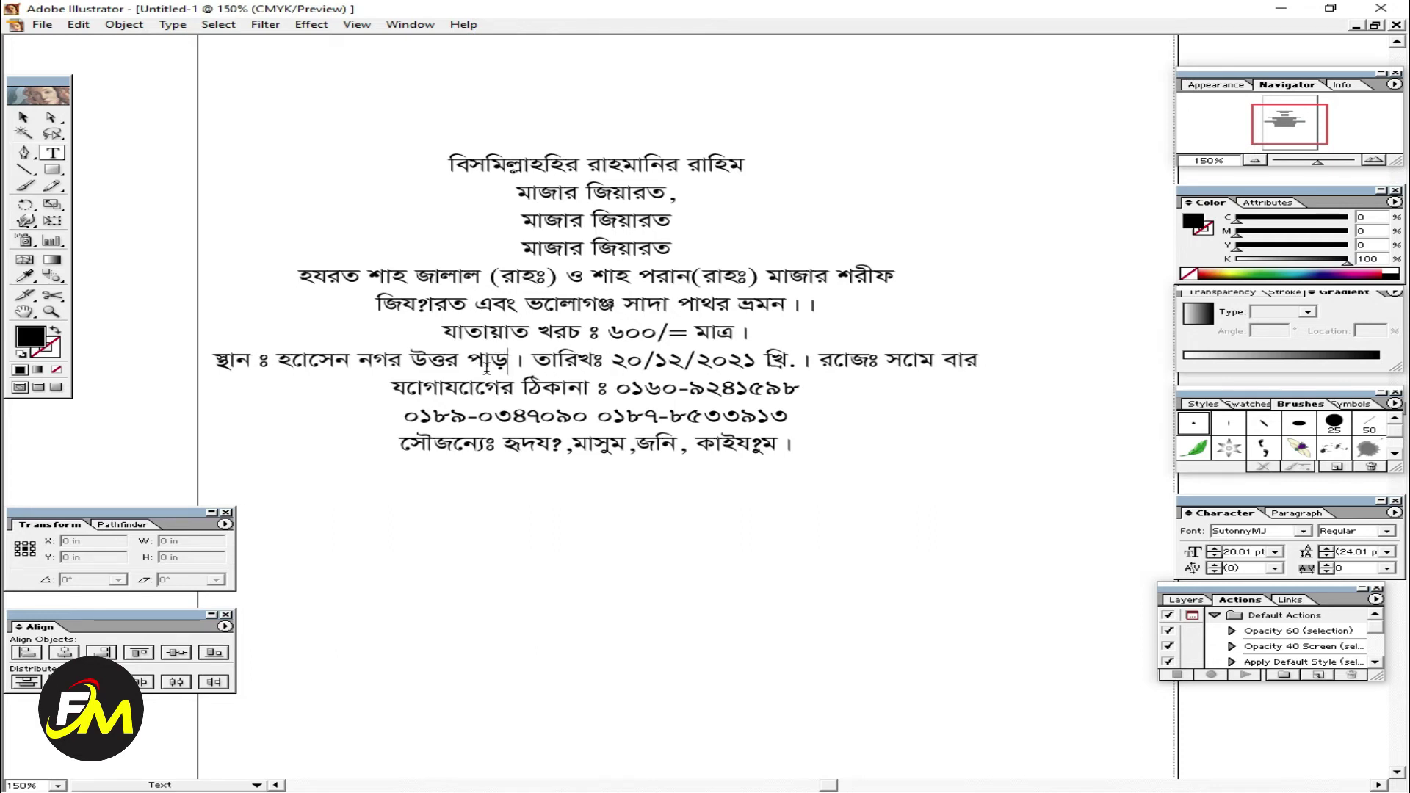
text(া)
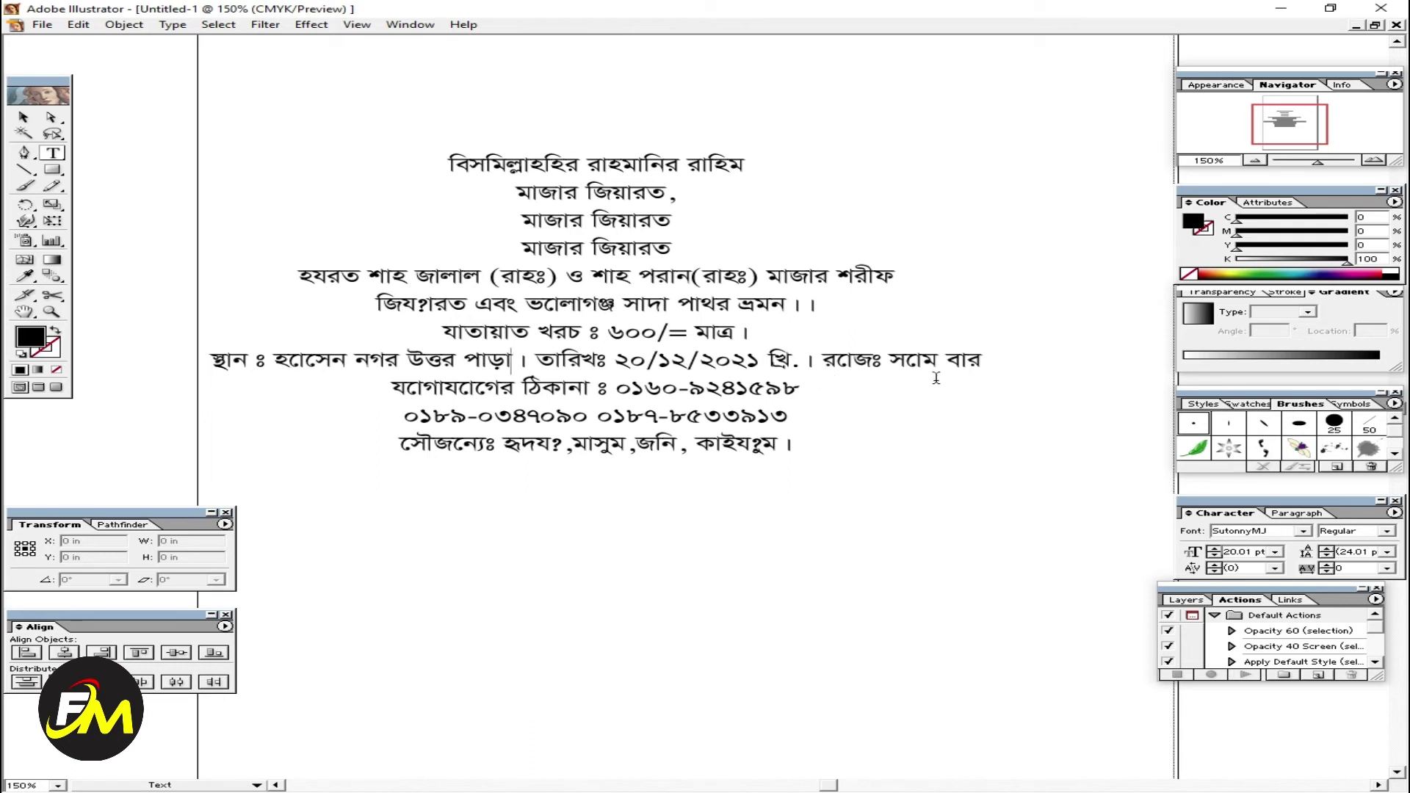
Retype the broken সো and remove the space so the day reads সোমবার
drag(923, 360, 881, 360)
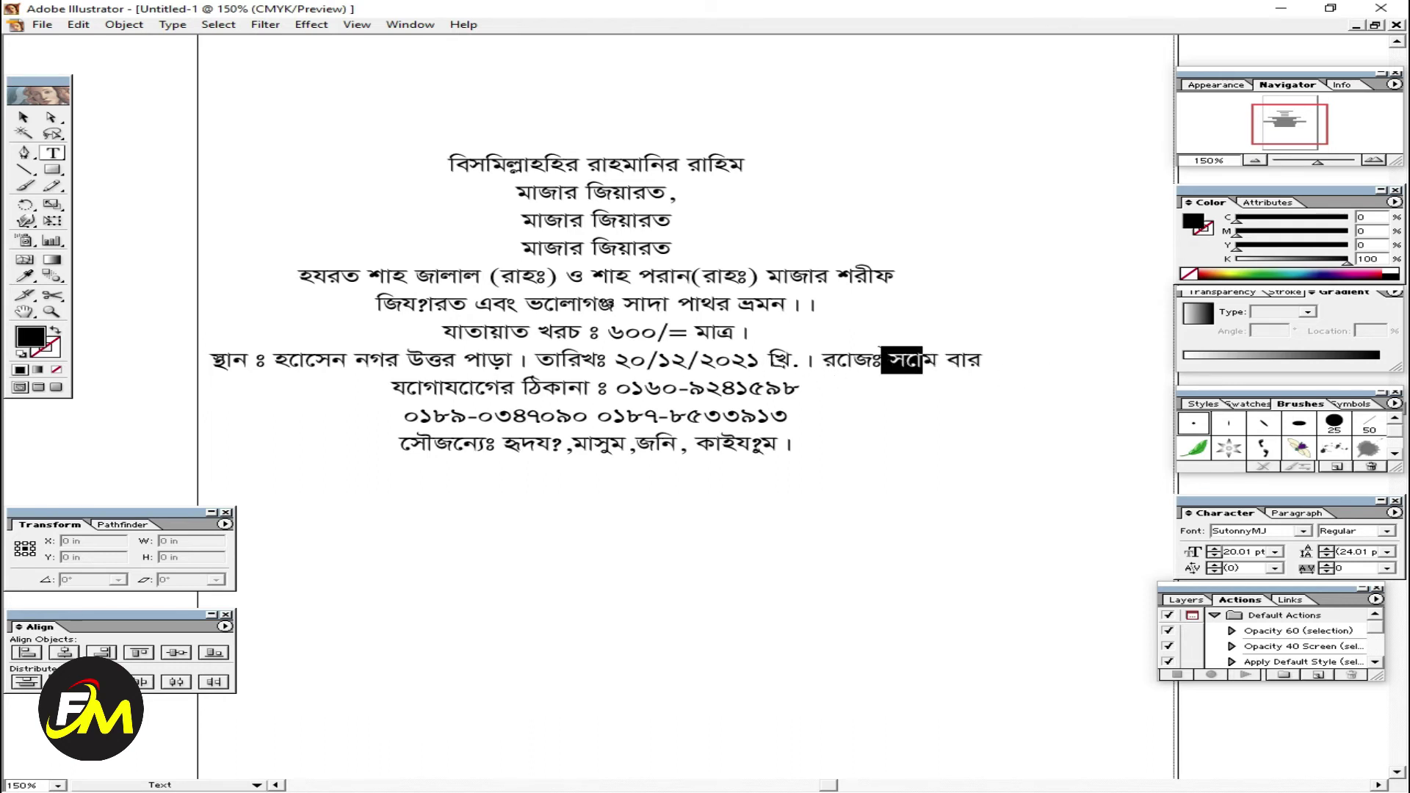
text(ে)
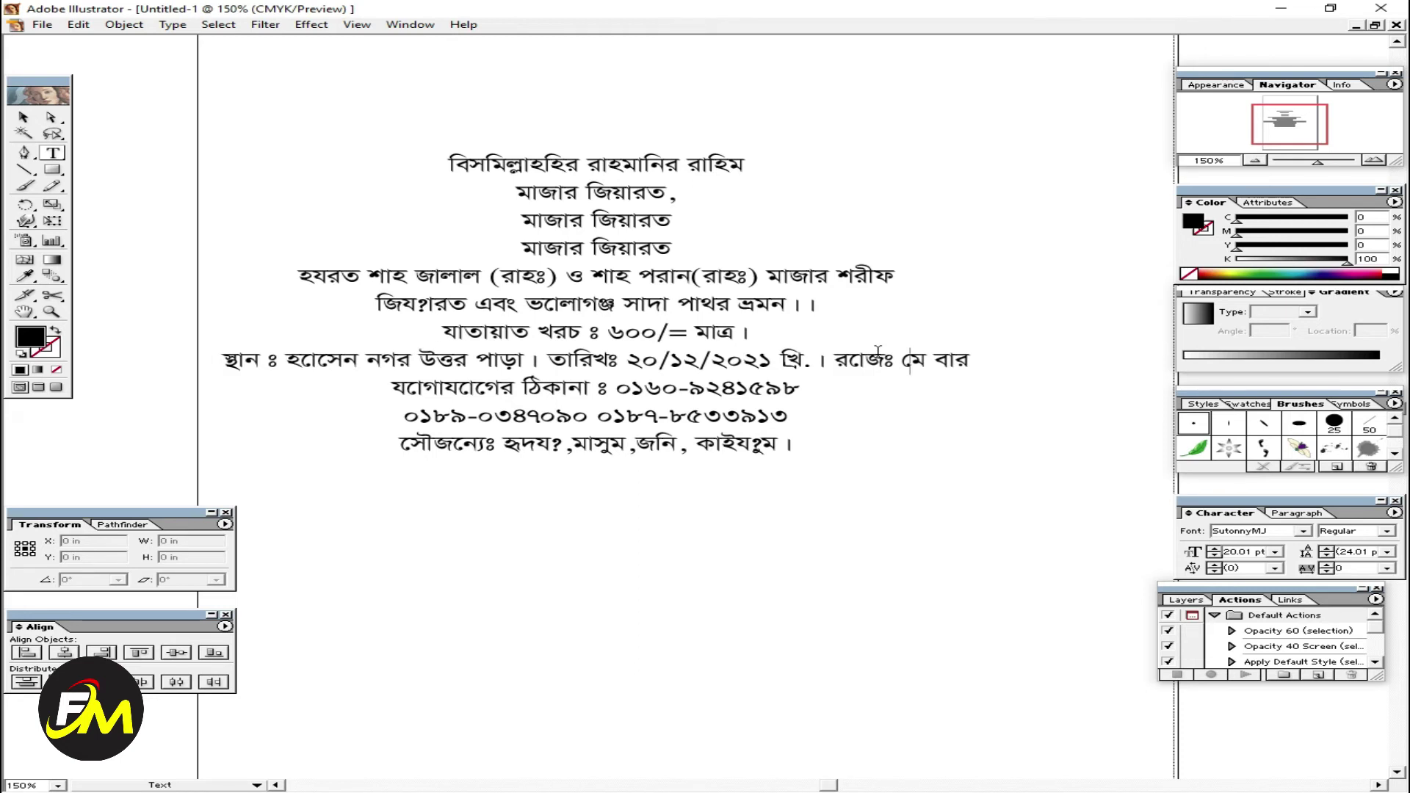
text(সা)
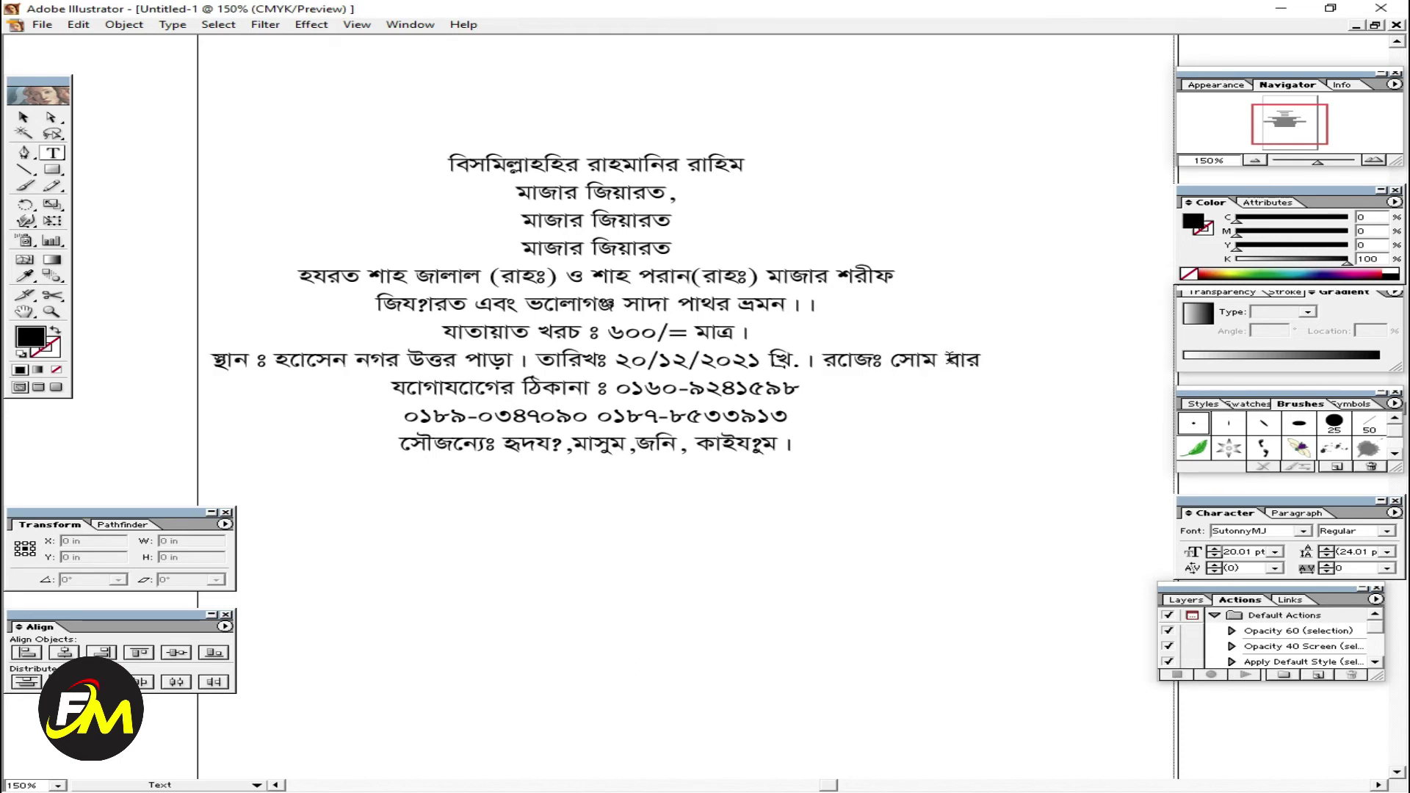
key(Delete)
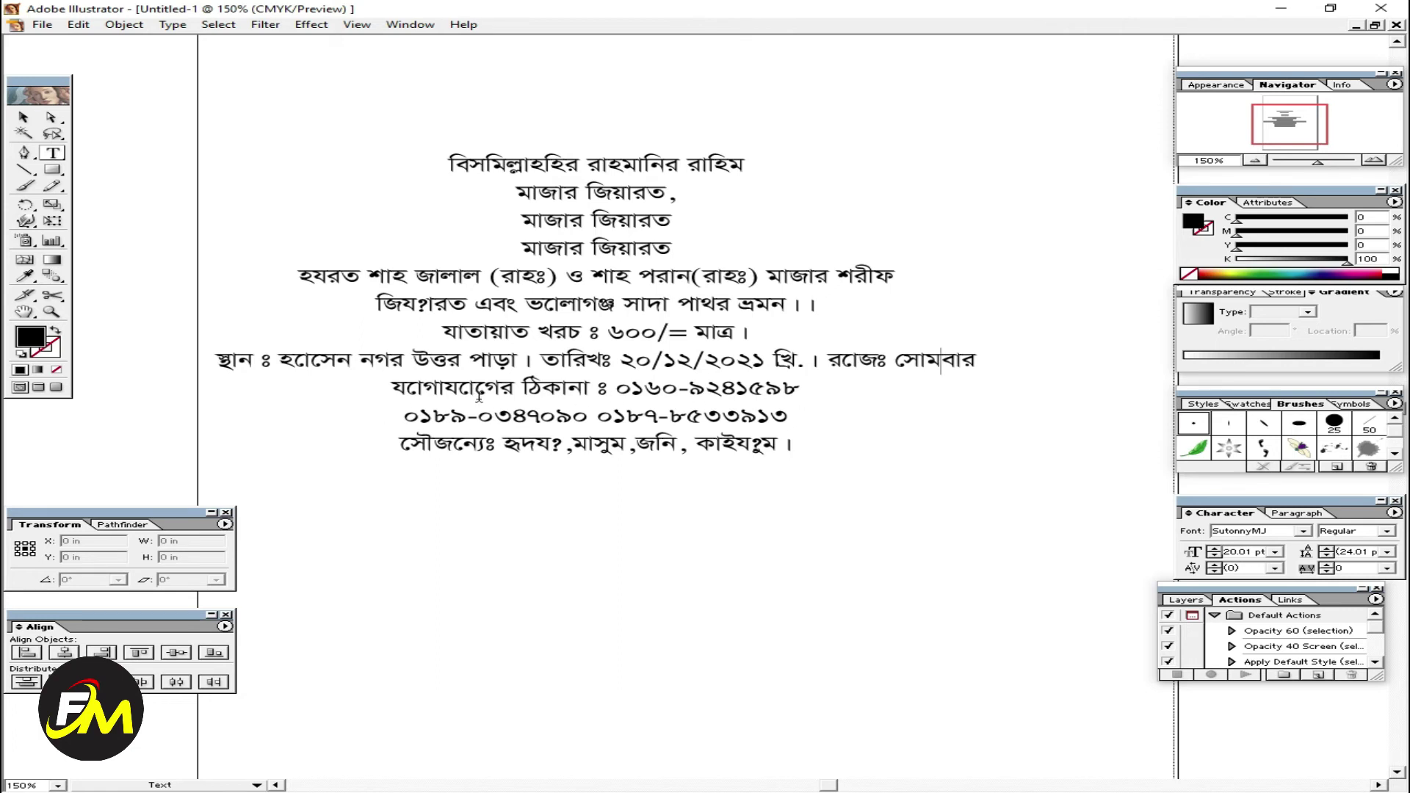
drag(423, 387, 391, 387)
Replace the broken first letters of যোগাযোগের and of a name in the courtesy line
key(Delete)
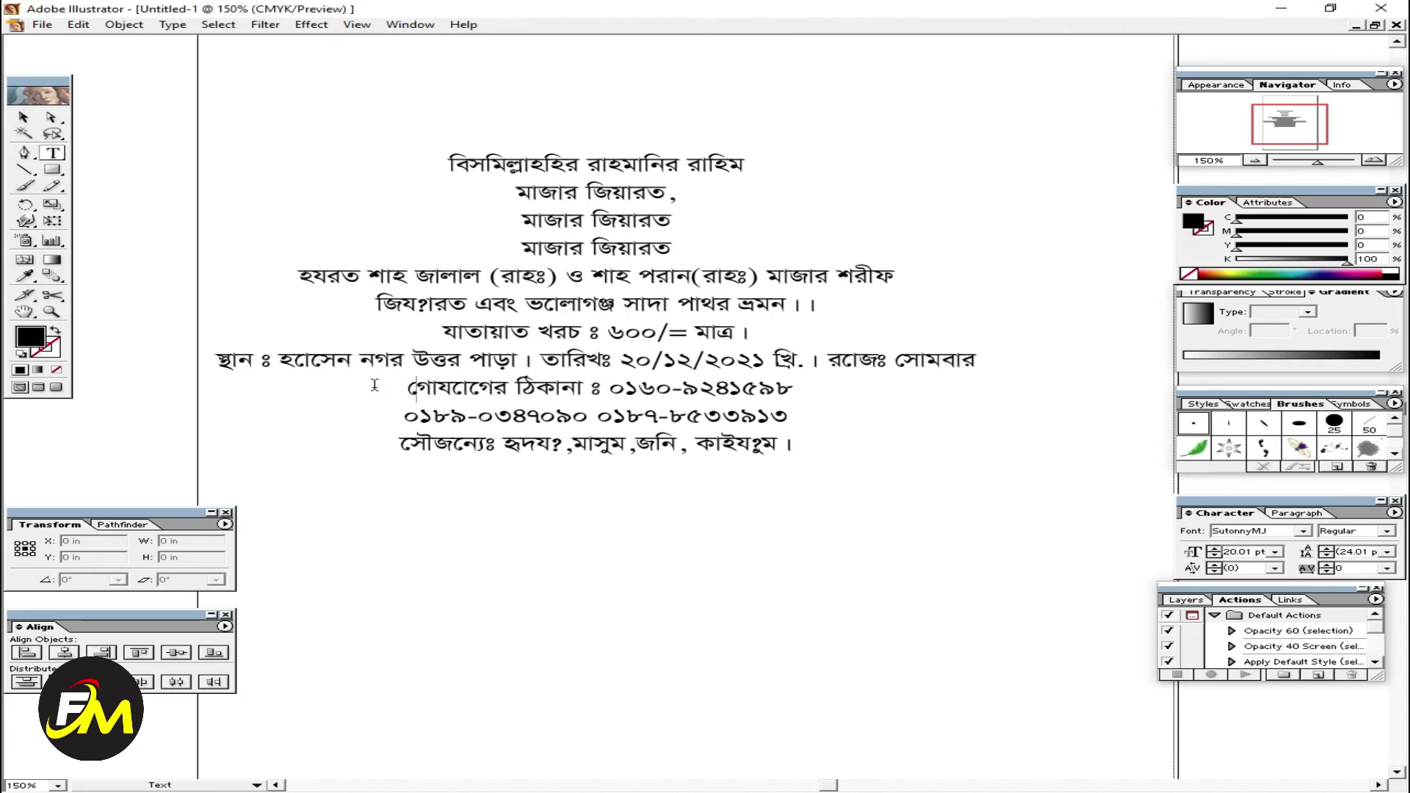
text(যোগা)
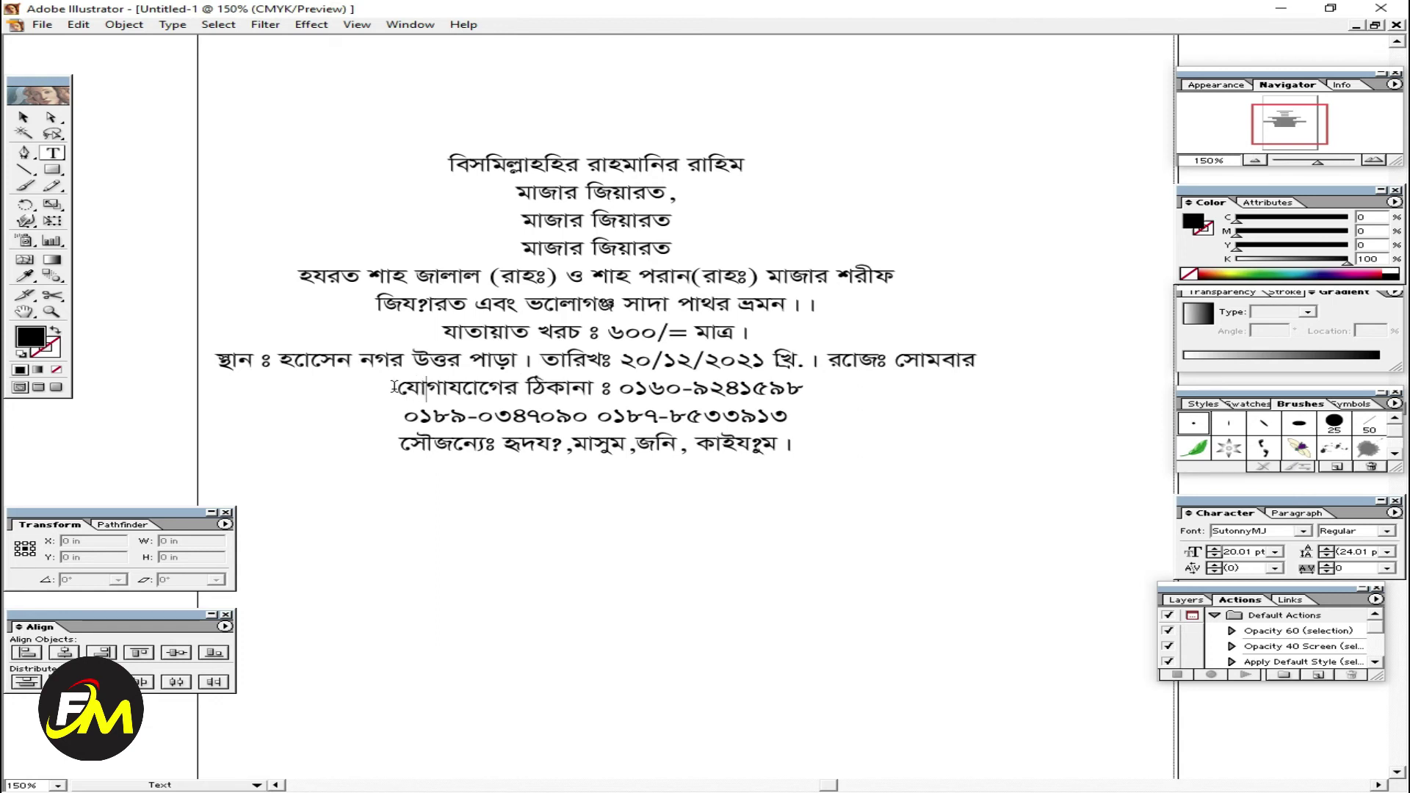
drag(310, 360, 280, 360)
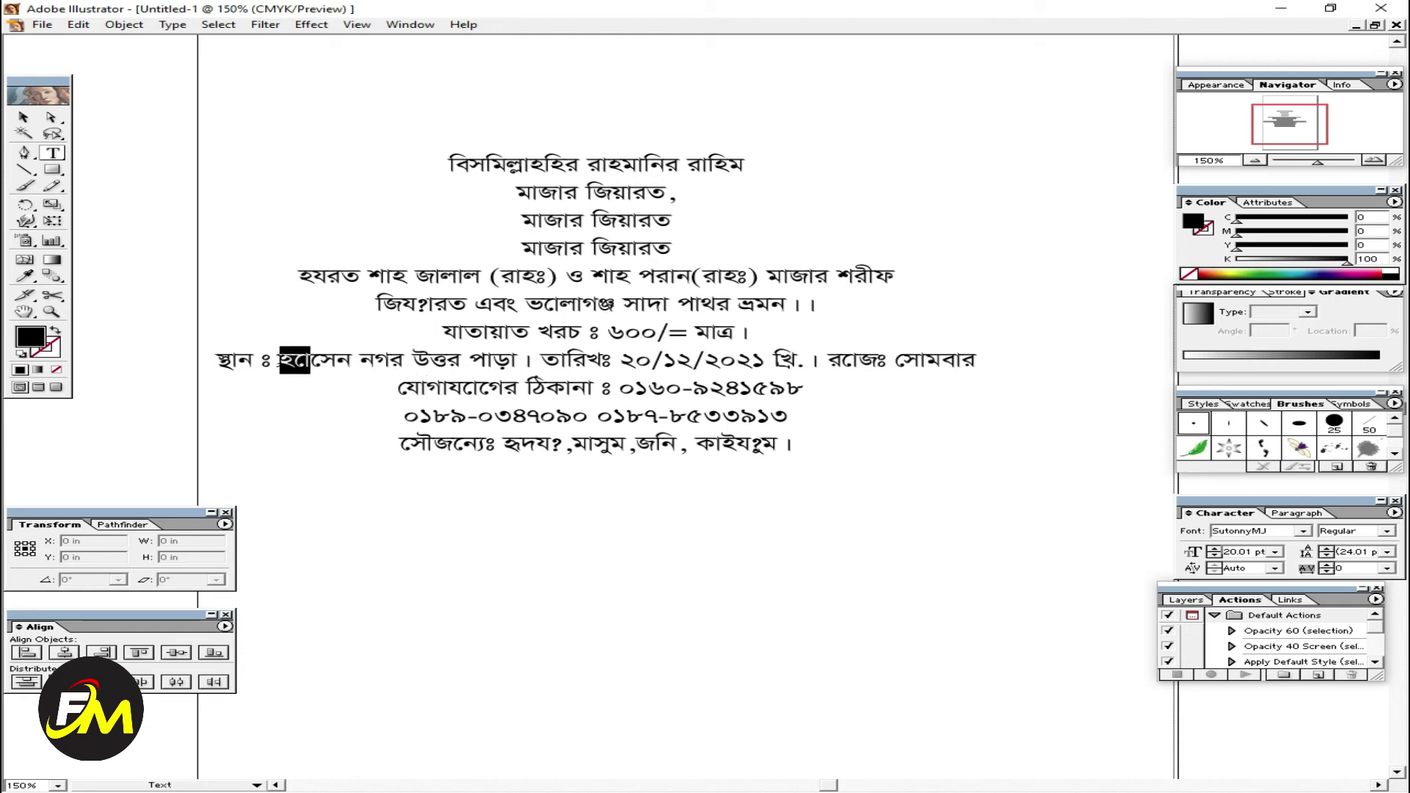
key(Delete)
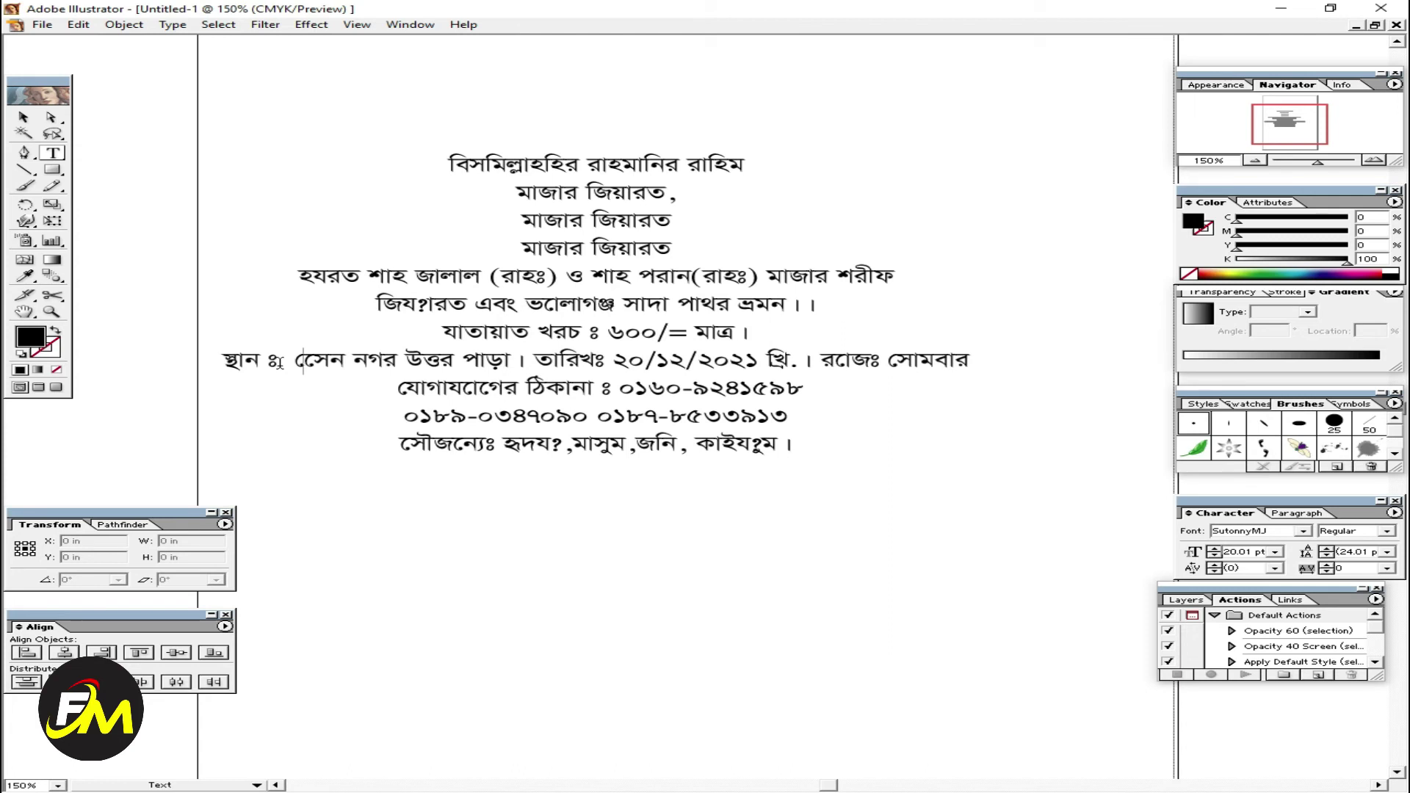
text(হ)
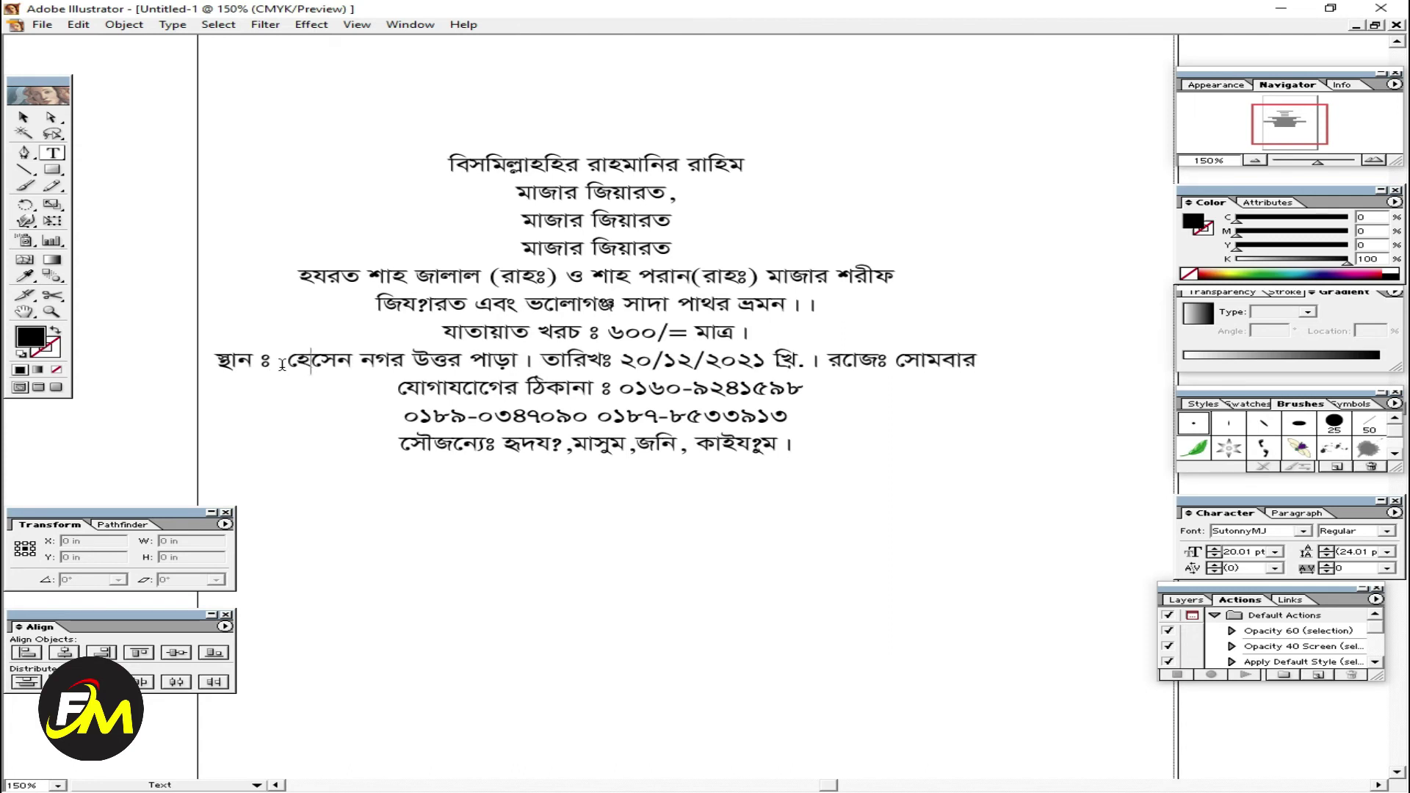
text(া)
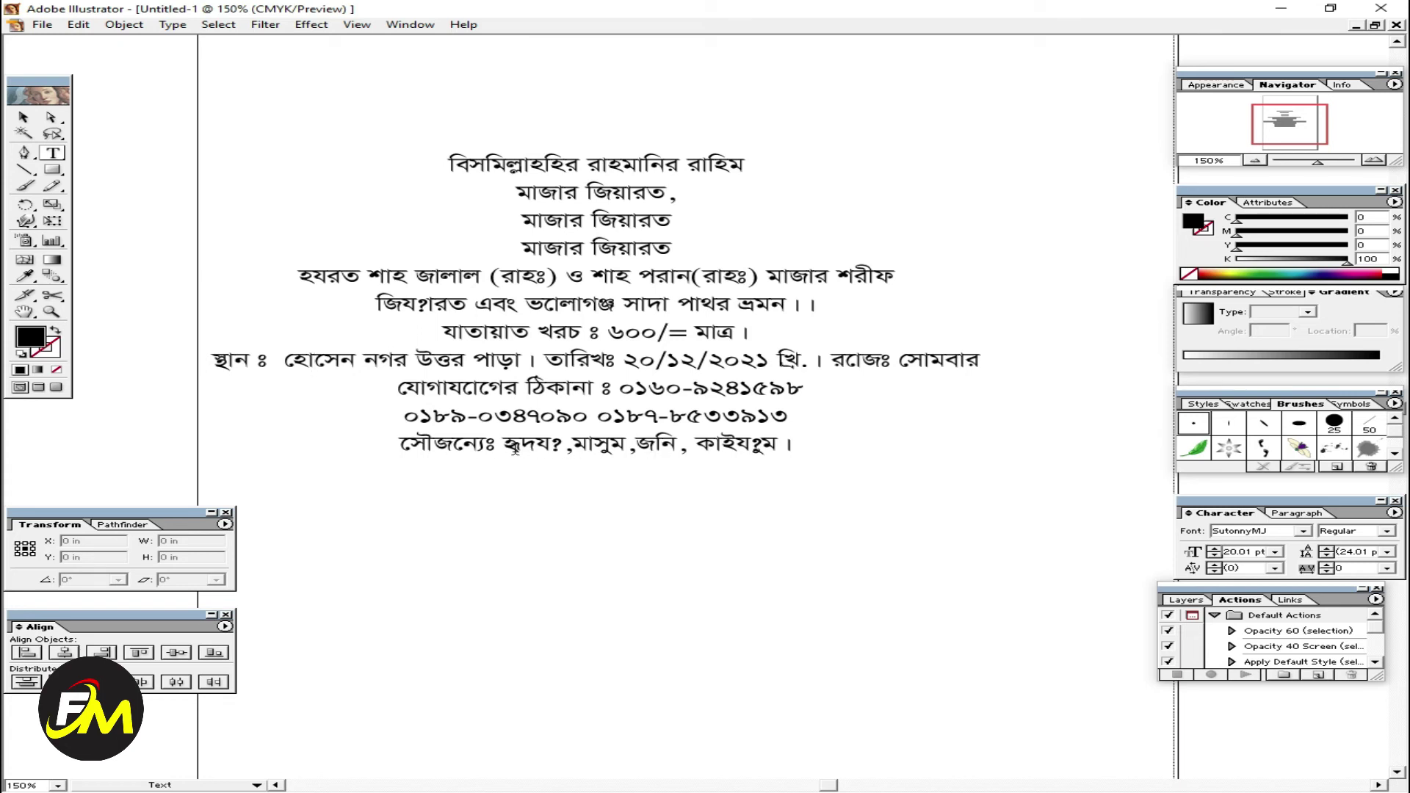
Retype the broken য় glyphs in the two remaining names on the courtesy line
drag(560, 446, 537, 445)
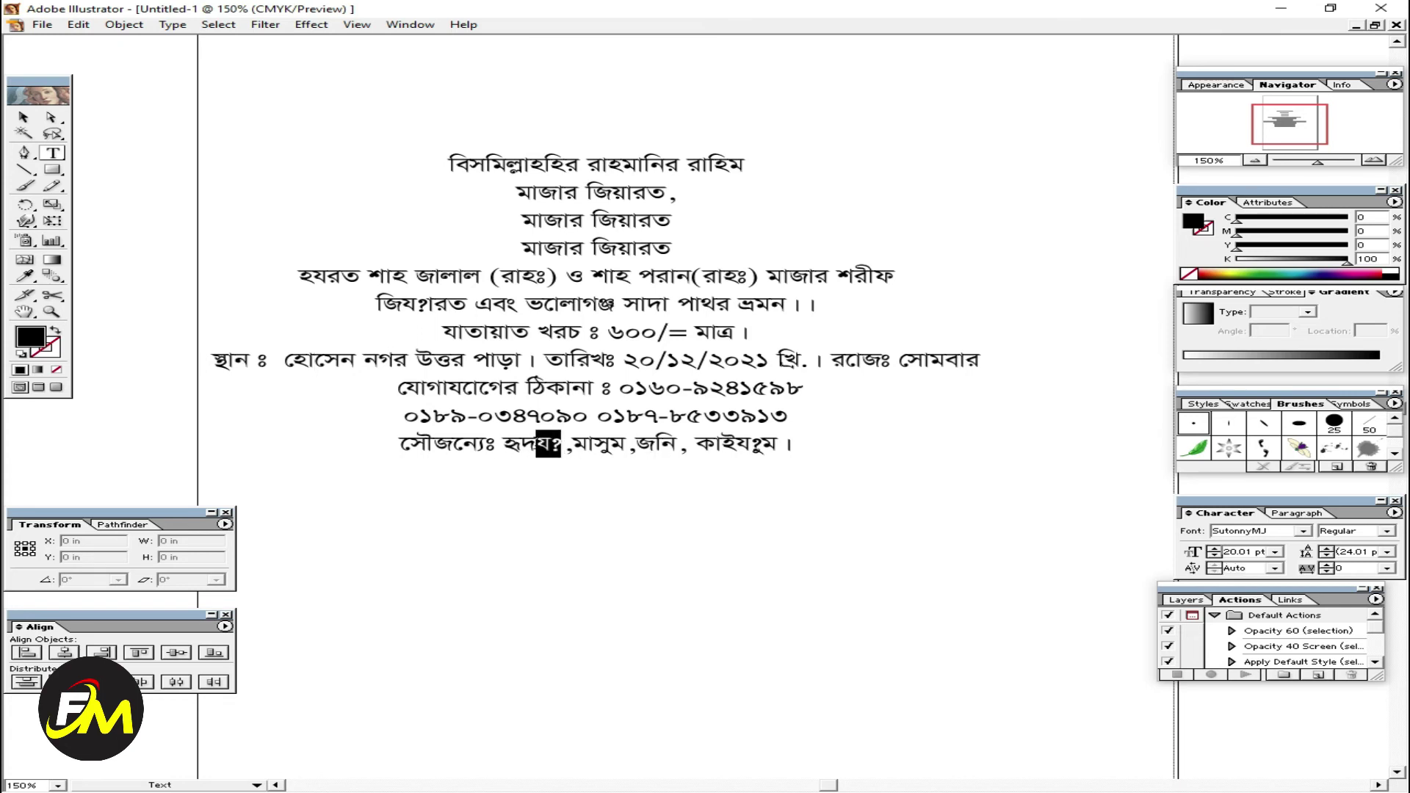
text(q)
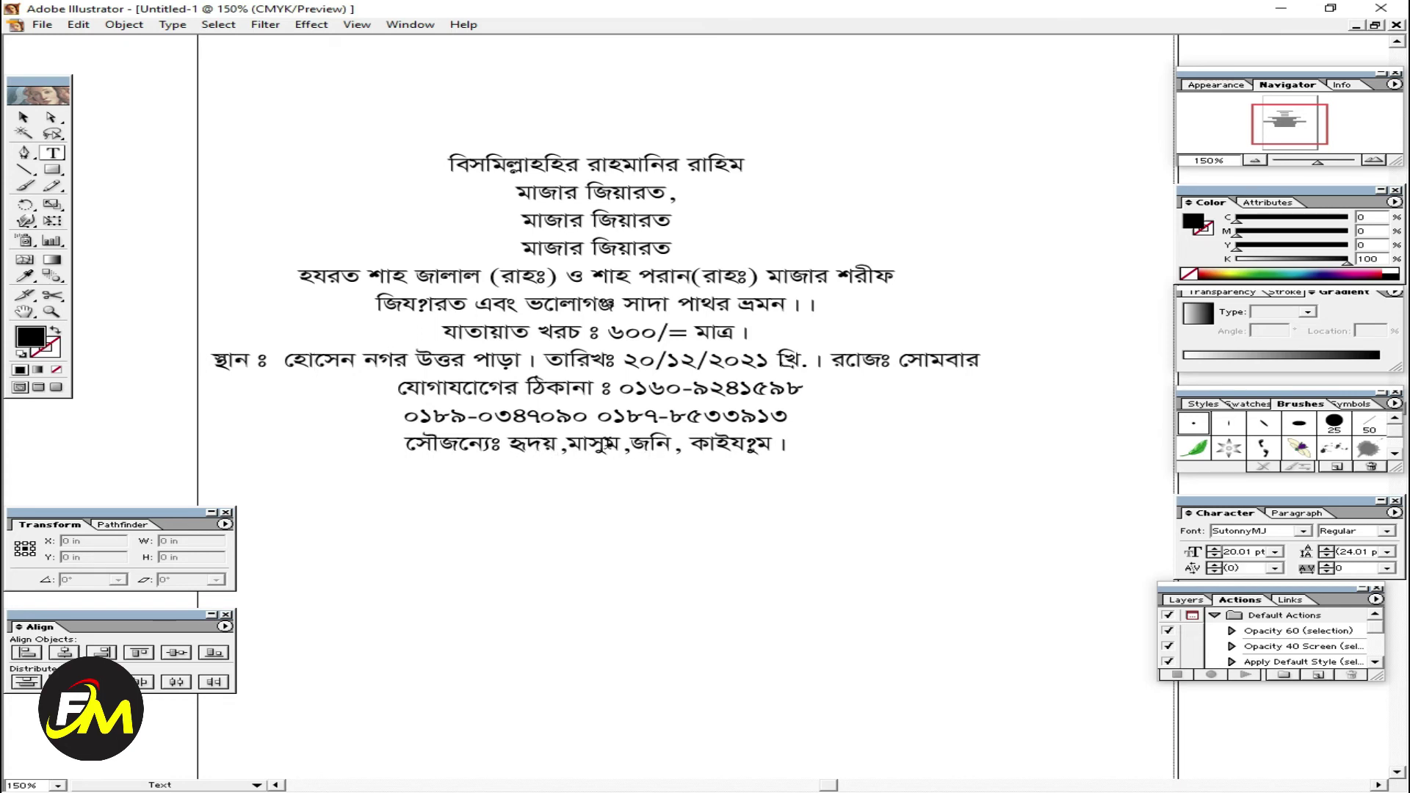
drag(757, 445, 730, 448)
text(q)
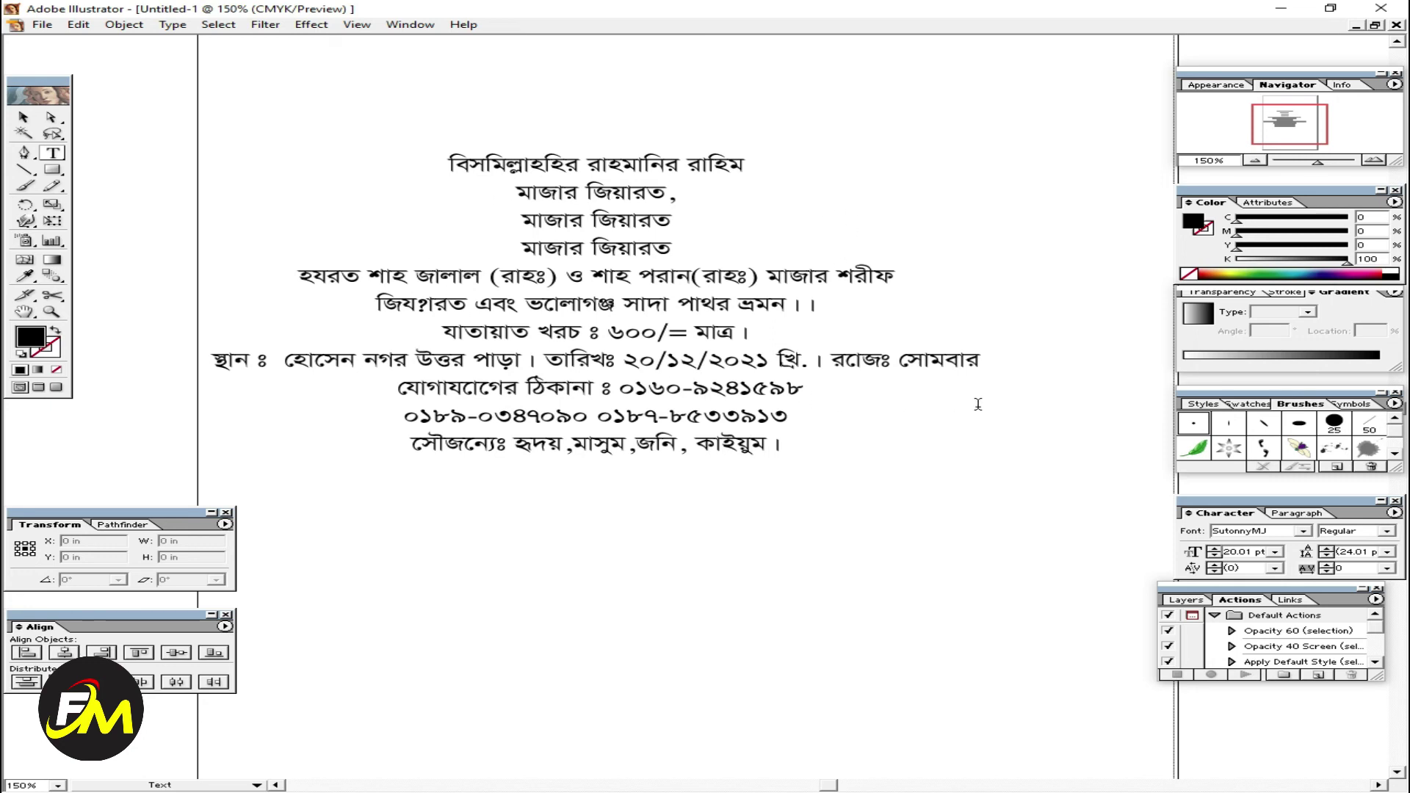
drag(862, 360, 823, 360)
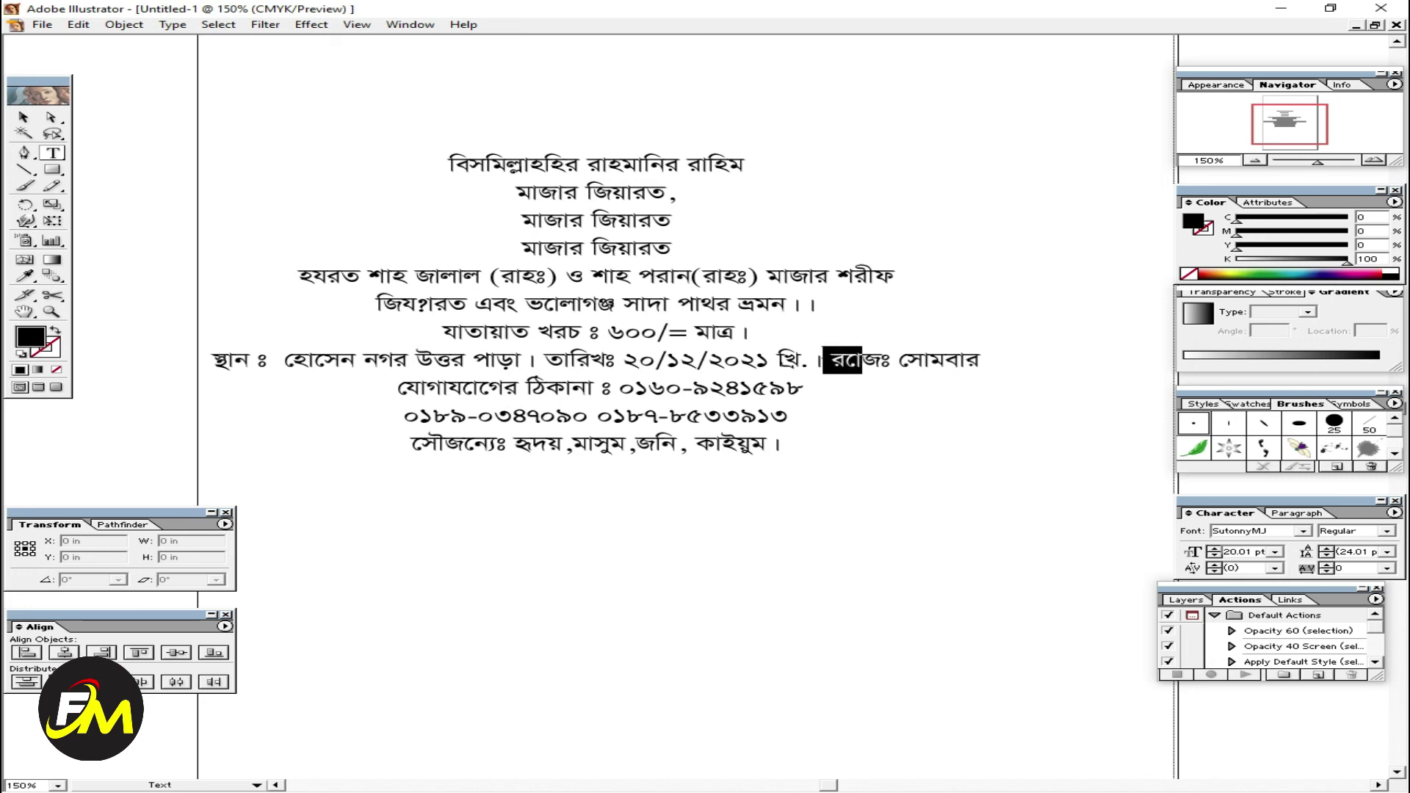
Retype রোজঃ on the date line, finish editing, deselect, and zoom out to the artboard
text(f রে)
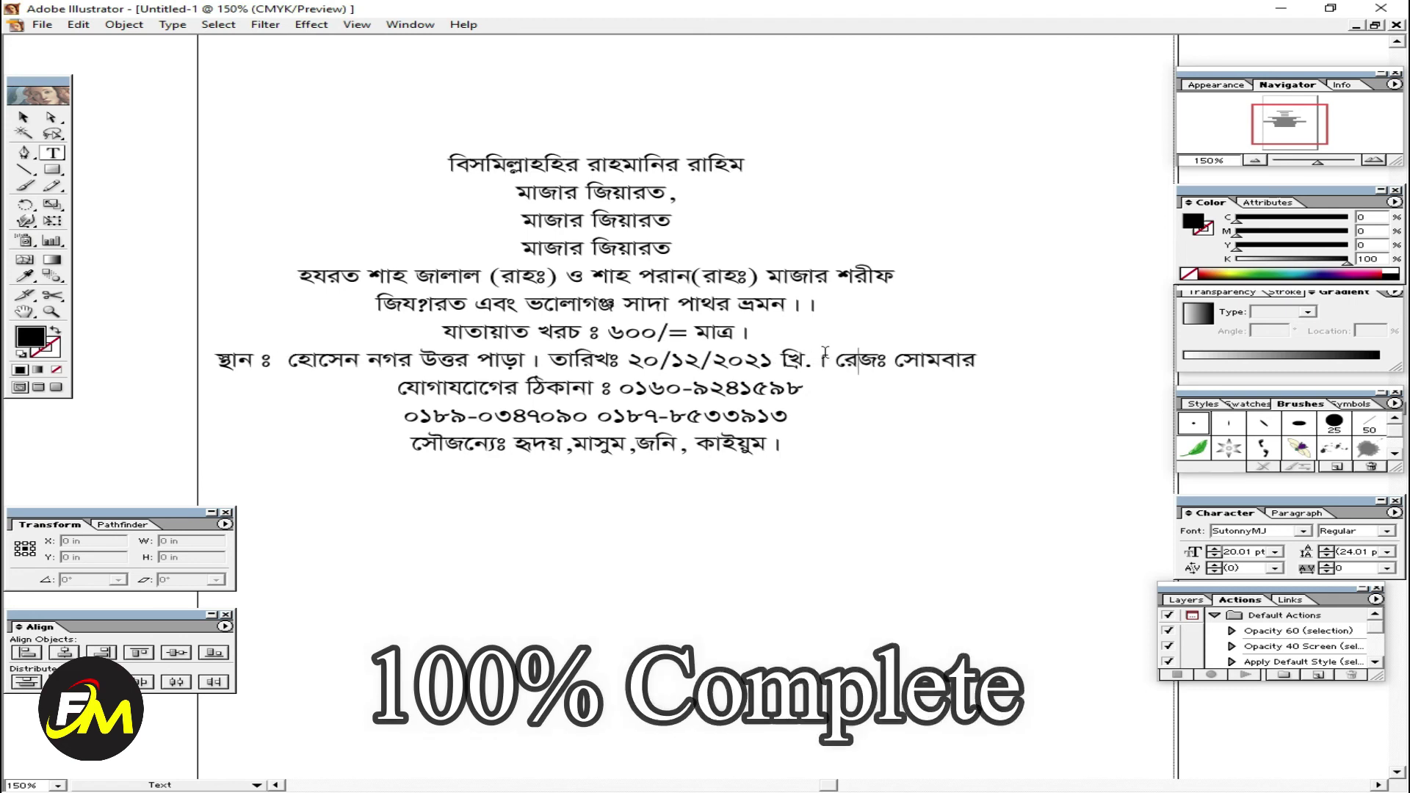
text(v)
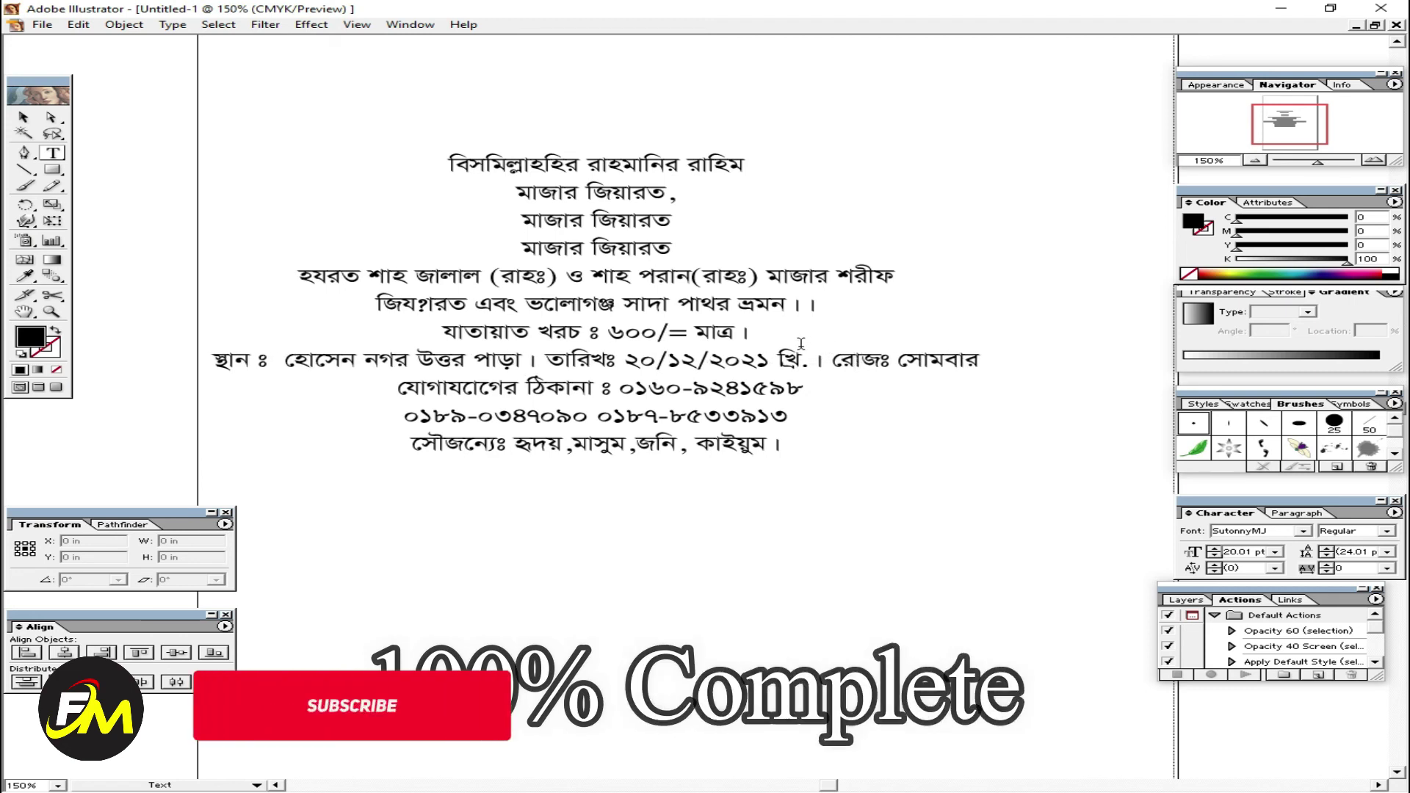
key(Escape)
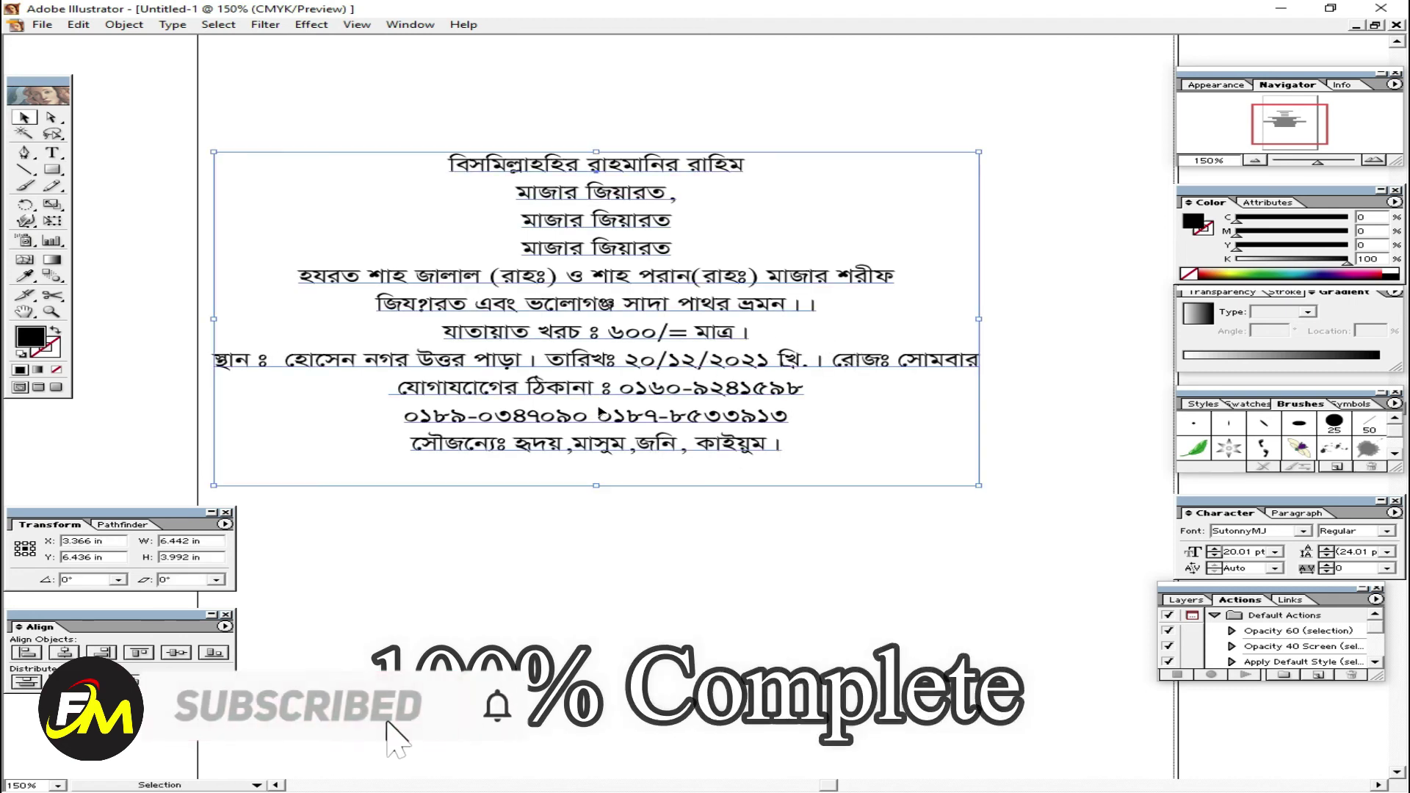
click(676, 530)
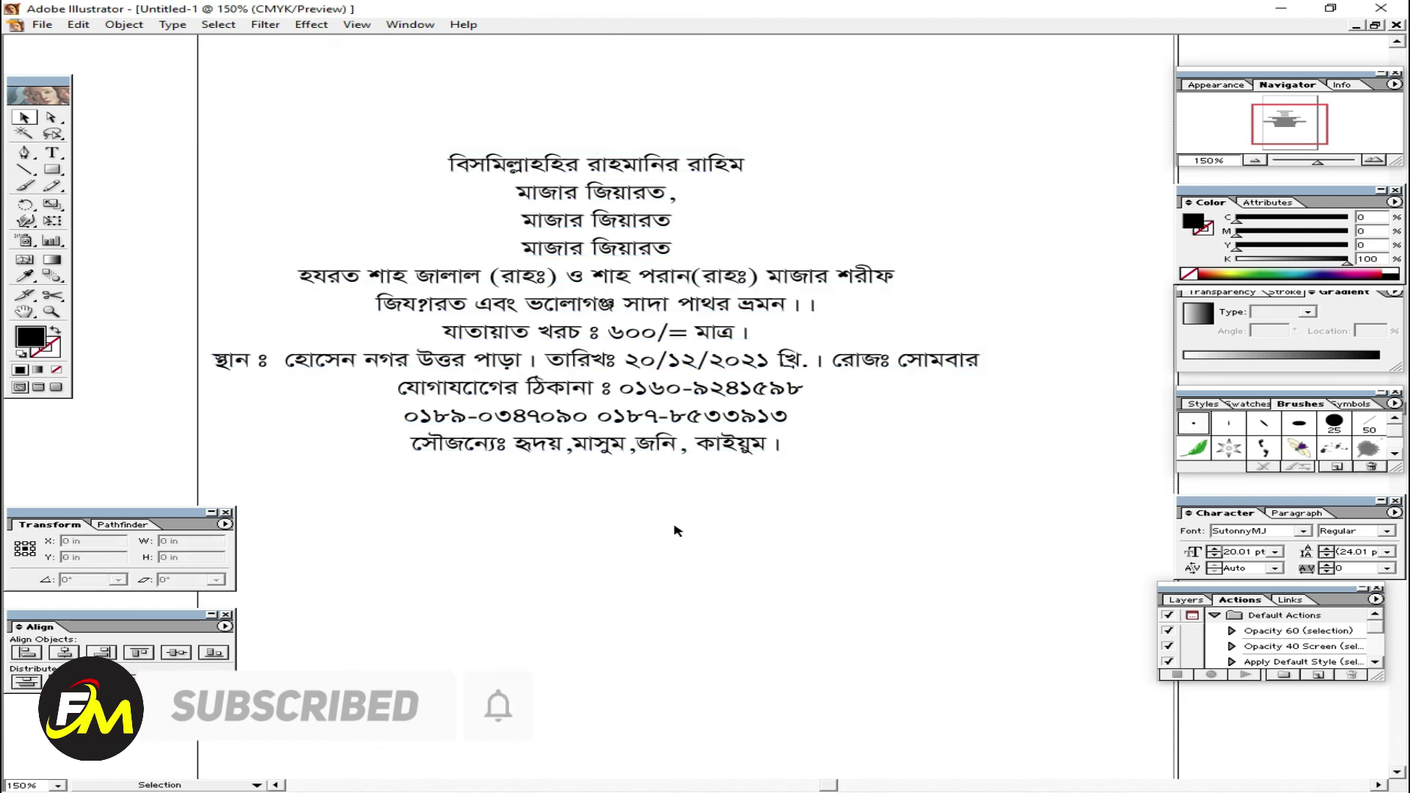
key(ctrl+minus)
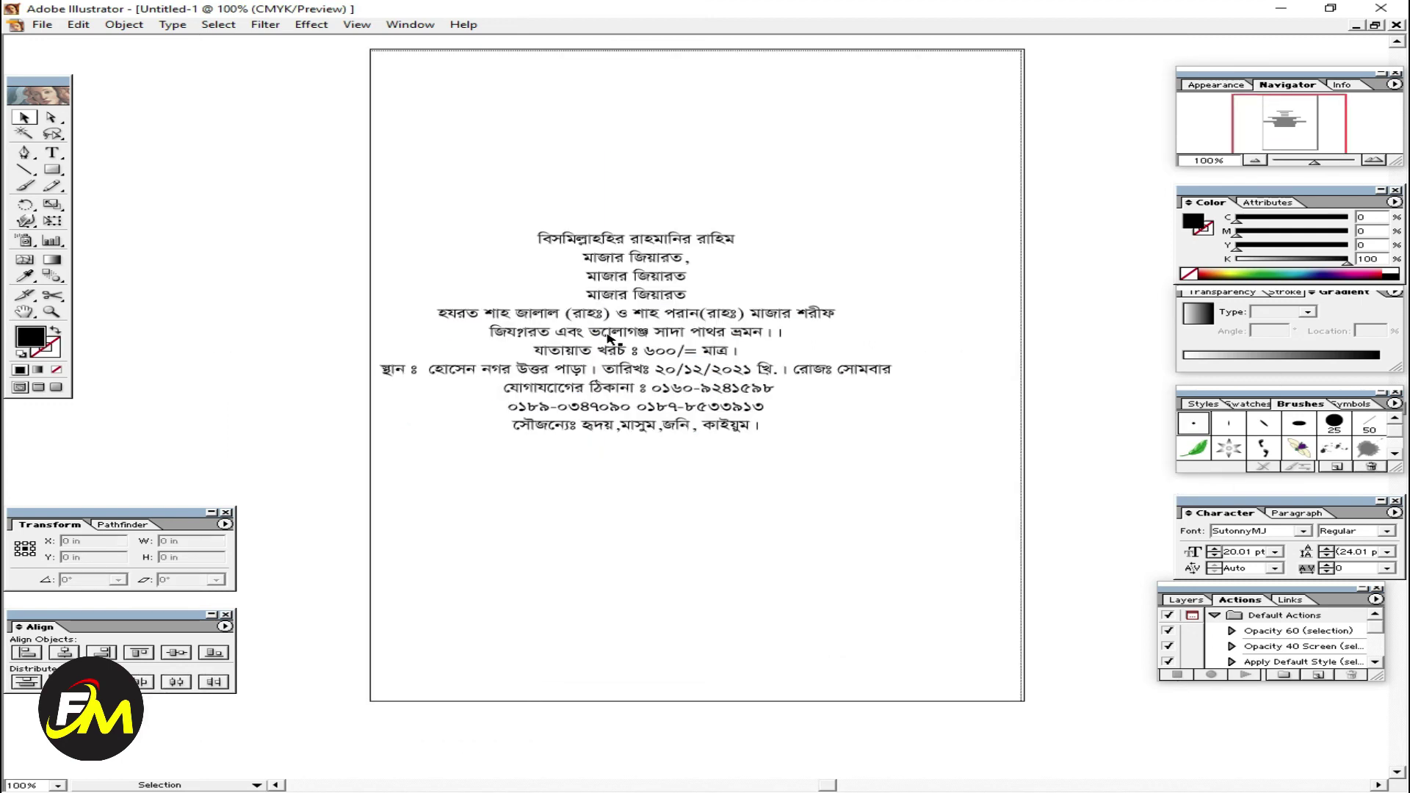
Nudge the notice text toward the artboard centre, then switch to the Bangla Converter in Chrome
drag(608, 337, 663, 364)
click(708, 142)
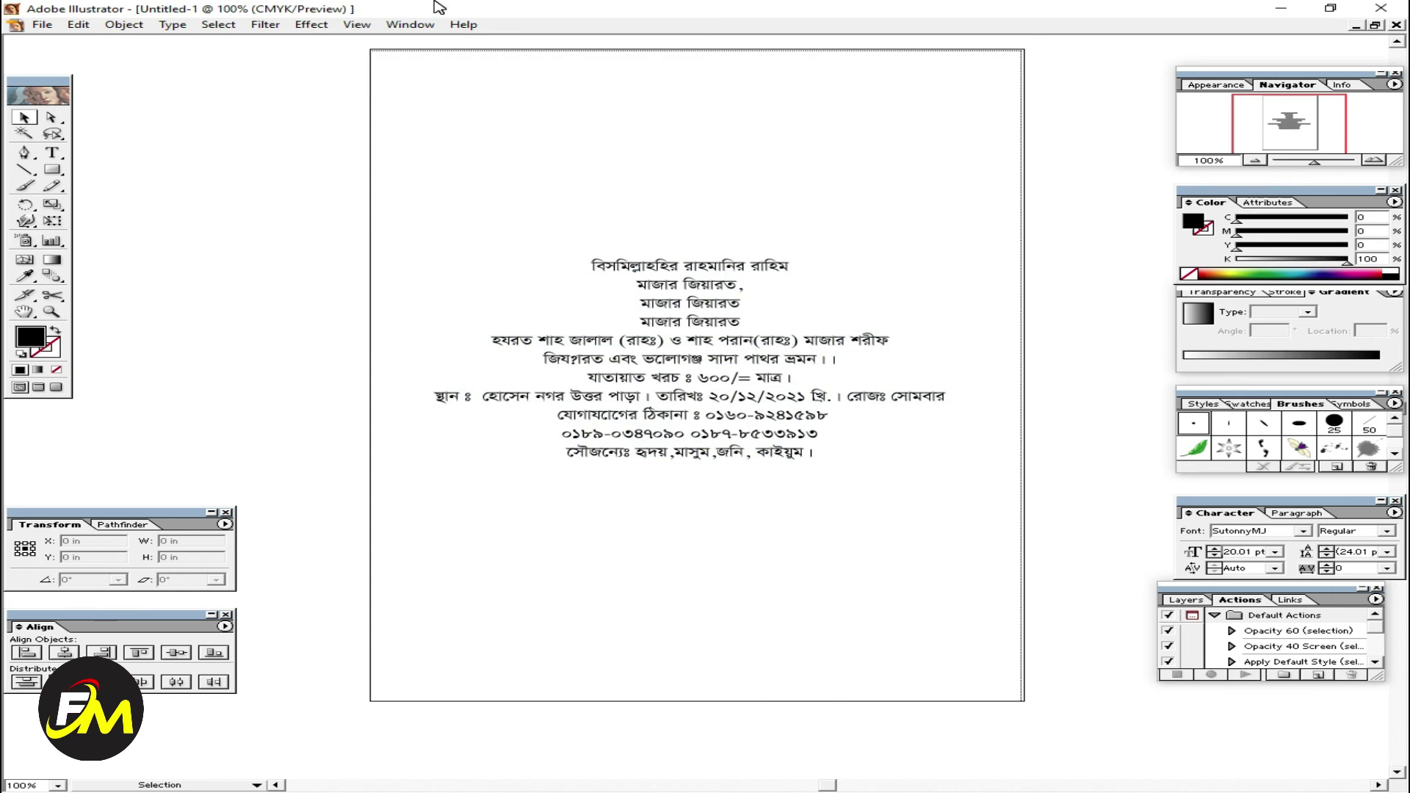
click(778, 279)
click(849, 179)
click(1281, 8)
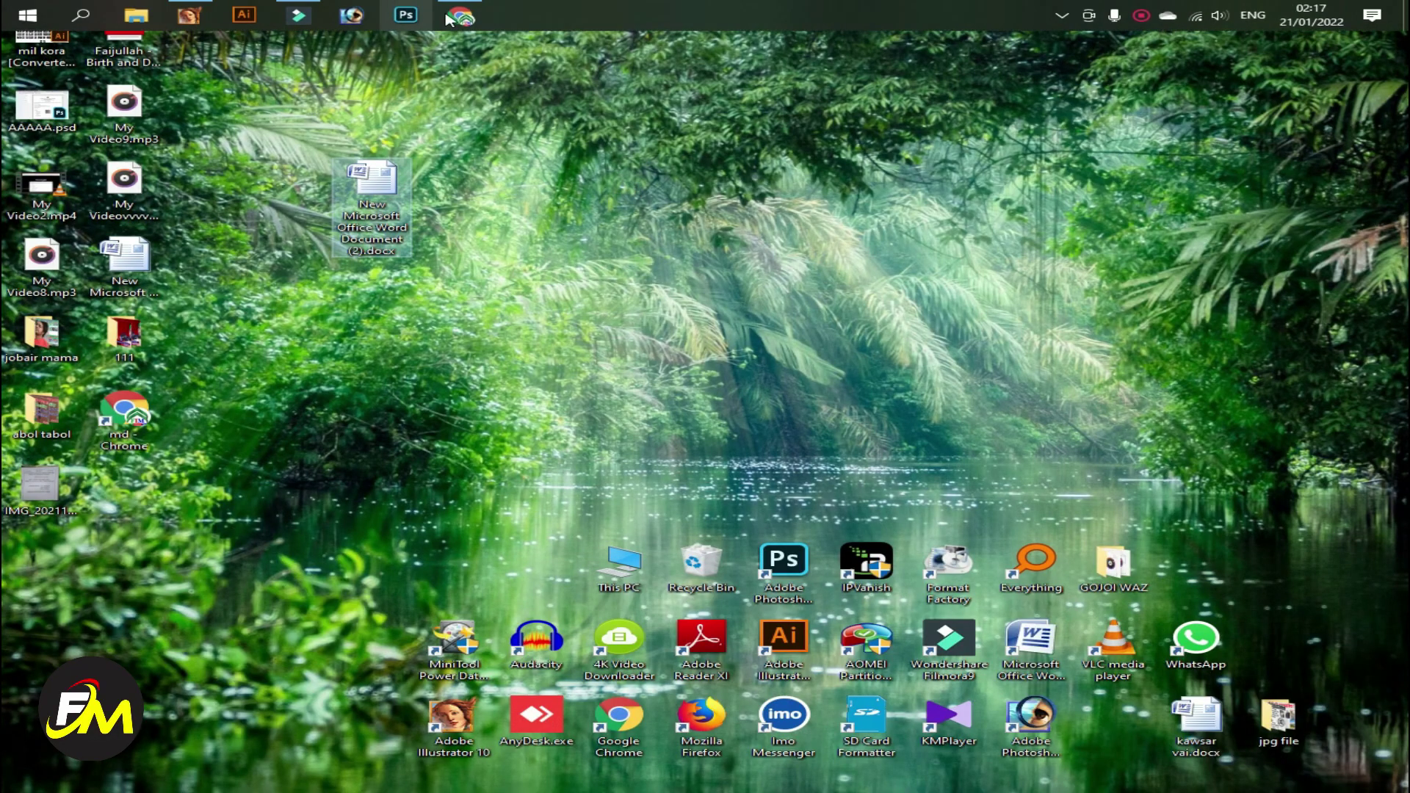
click(468, 14)
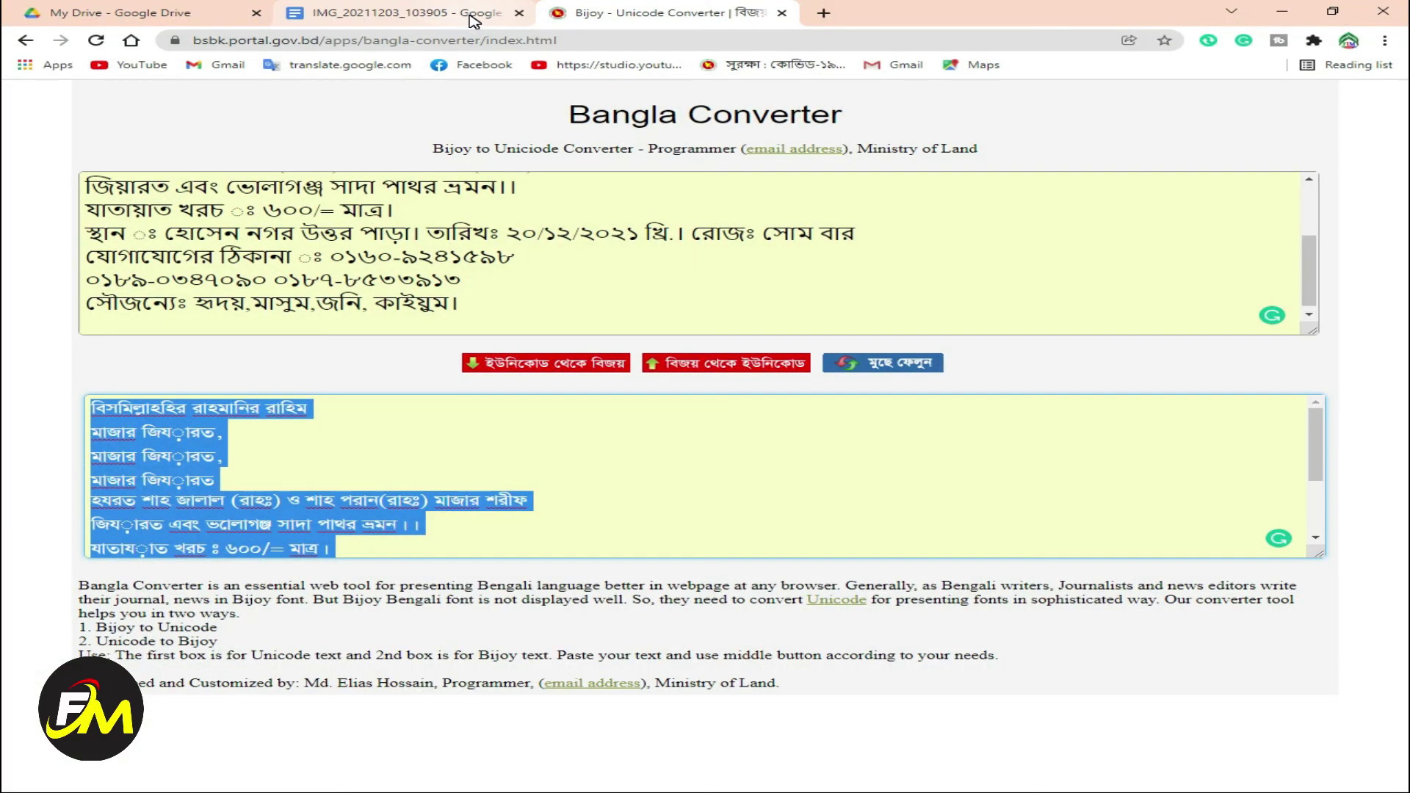